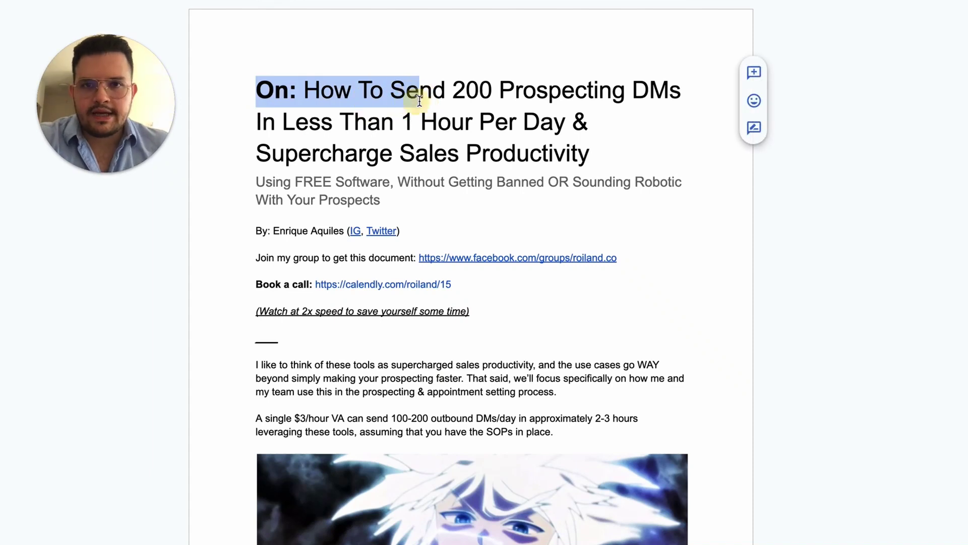
Step: Highlight parts of the guide's title and the 'Using FREE Software' subtitle
click(478, 116)
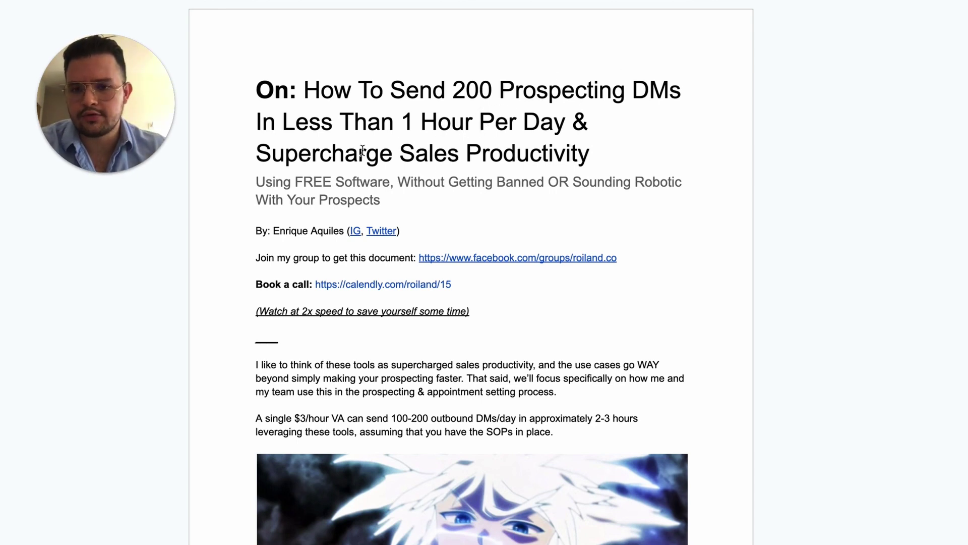
drag(342, 153, 604, 157)
click(600, 165)
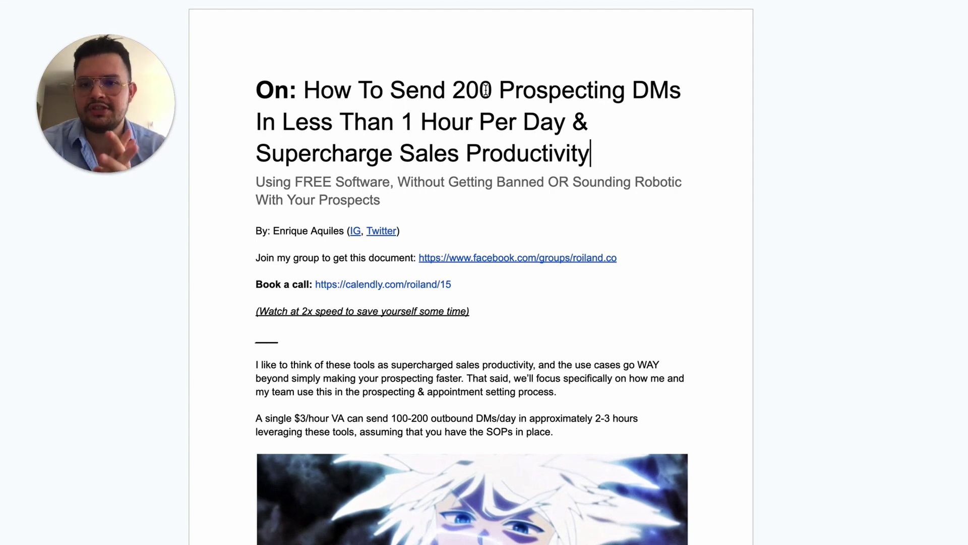
click(377, 101)
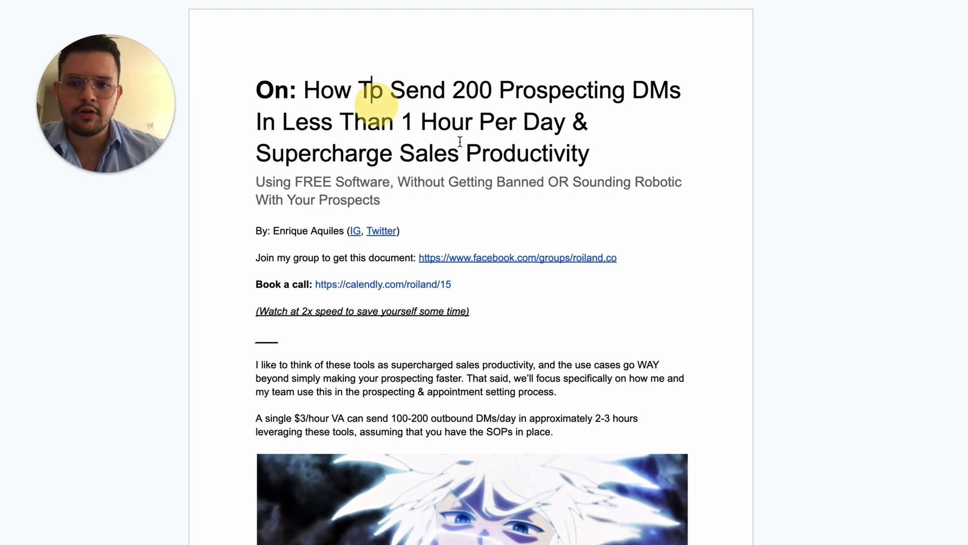
drag(247, 181, 387, 180)
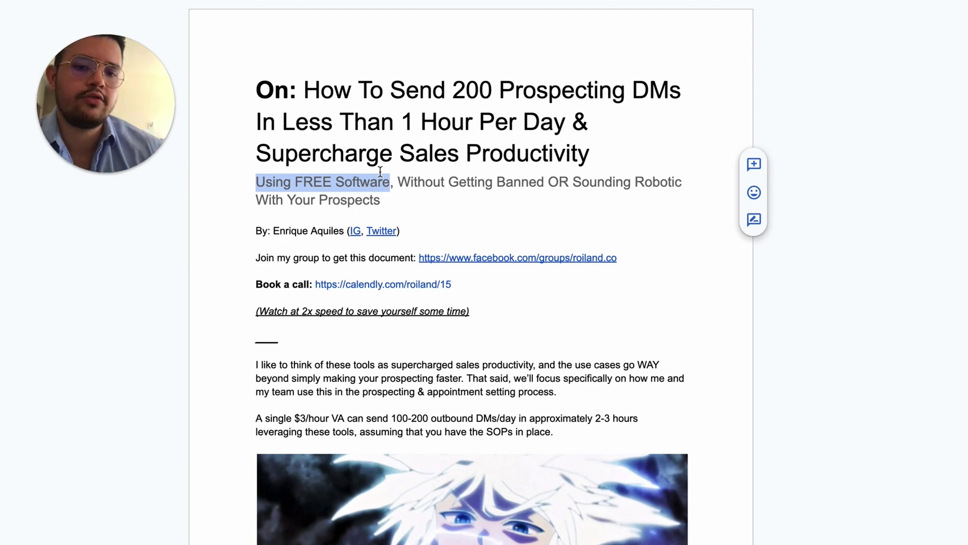
Step: Move past the author line and highlight the group invitation line
scroll(380, 171, down, 3)
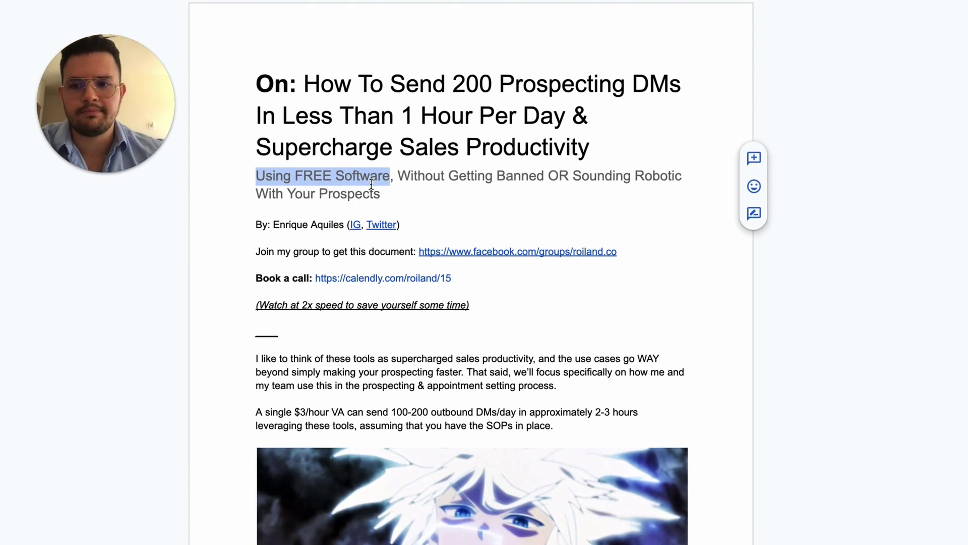
click(455, 150)
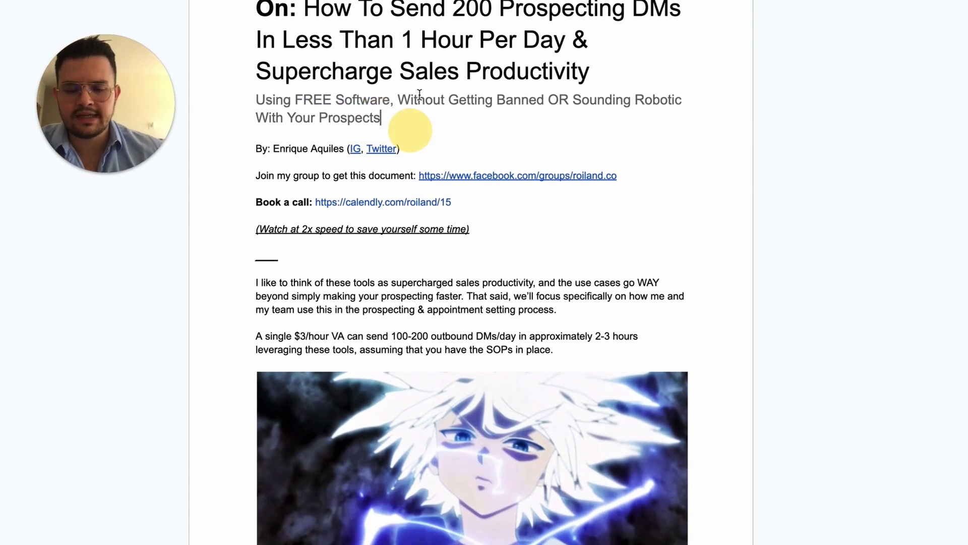
click(323, 148)
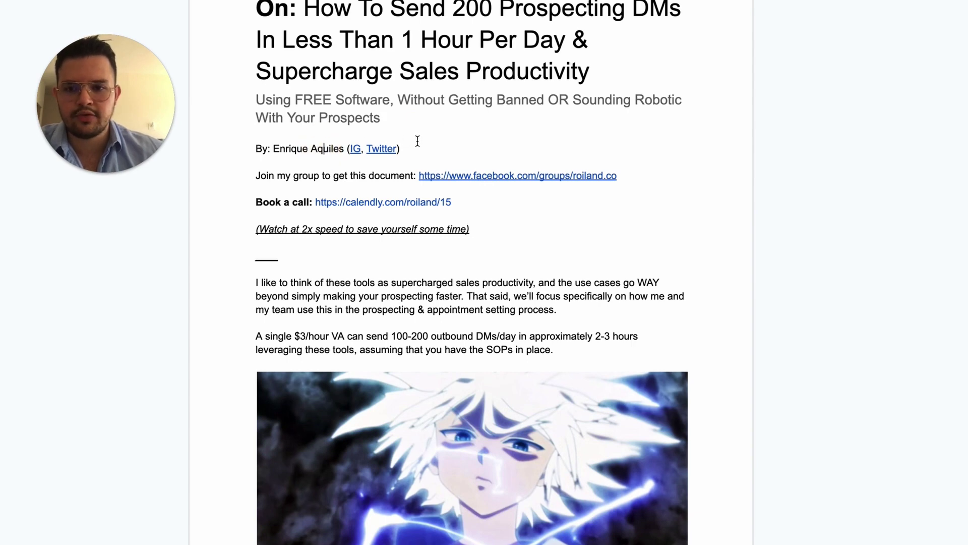
scroll(383, 146, down, 1)
drag(291, 149, 443, 147)
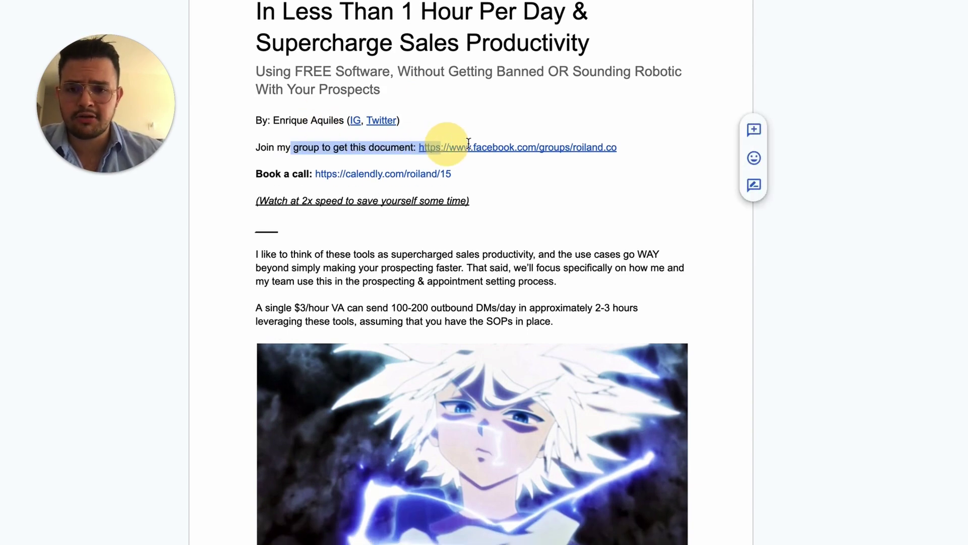
click(525, 121)
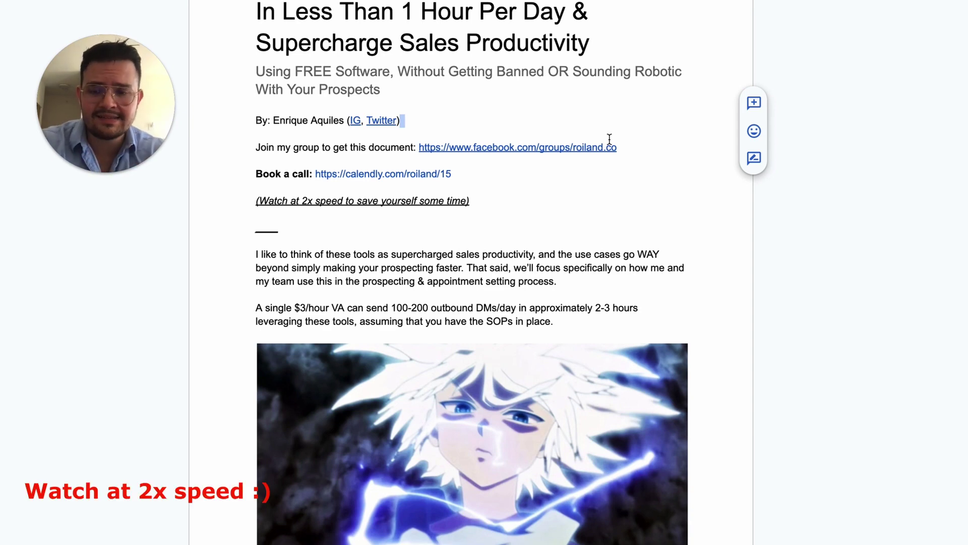
mouse_move(122, 66)
drag(122, 64, 831, 46)
Step: Scroll past the intro paragraphs and image to the What you'll need tool list
scroll(569, 95, down, 2)
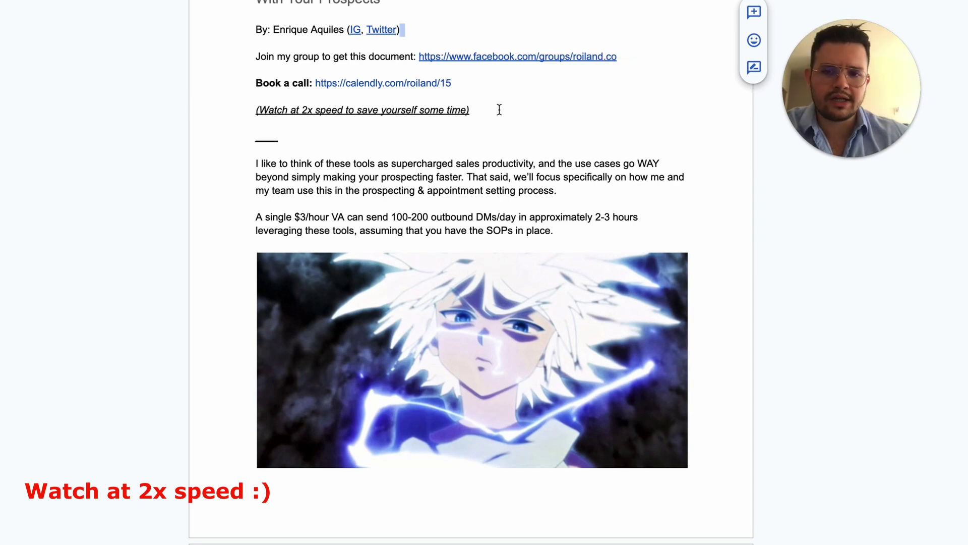
mouse_move(847, 119)
drag(847, 119, 781, 190)
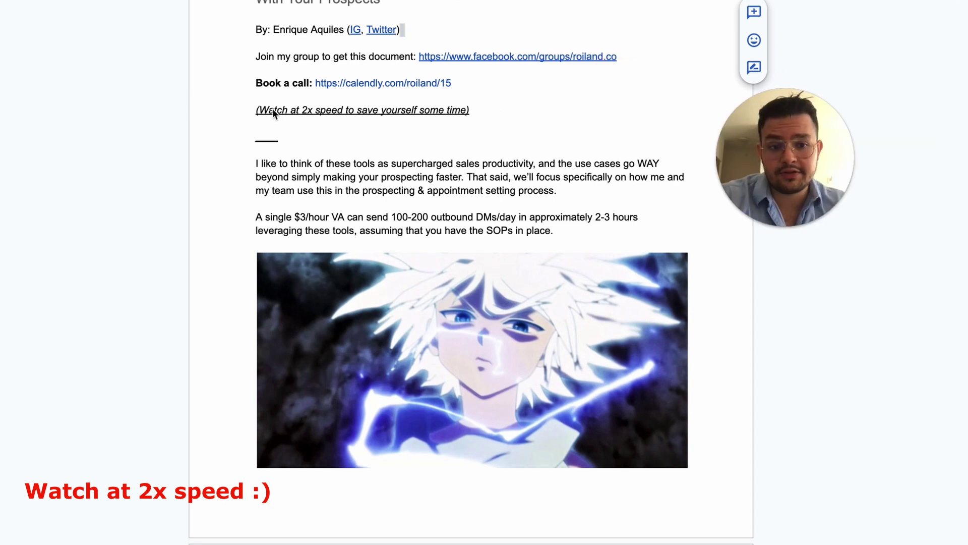
scroll(499, 123, down, 2)
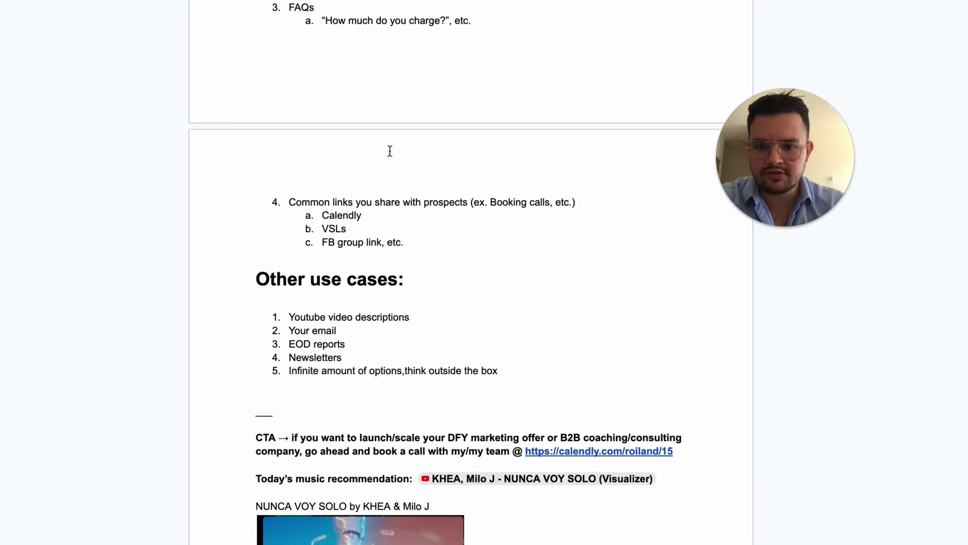
scroll(389, 151, up, 3)
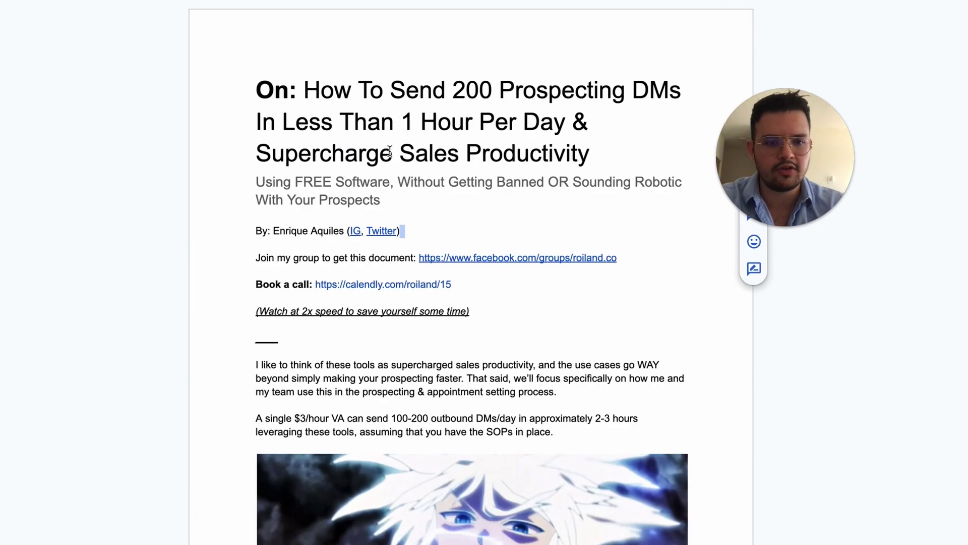
scroll(475, 119, down, 6)
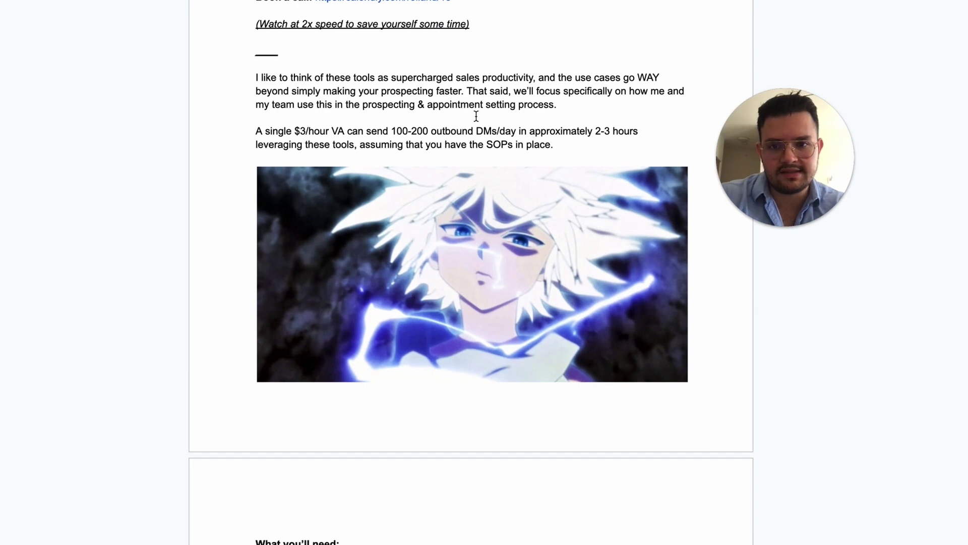
click(330, 121)
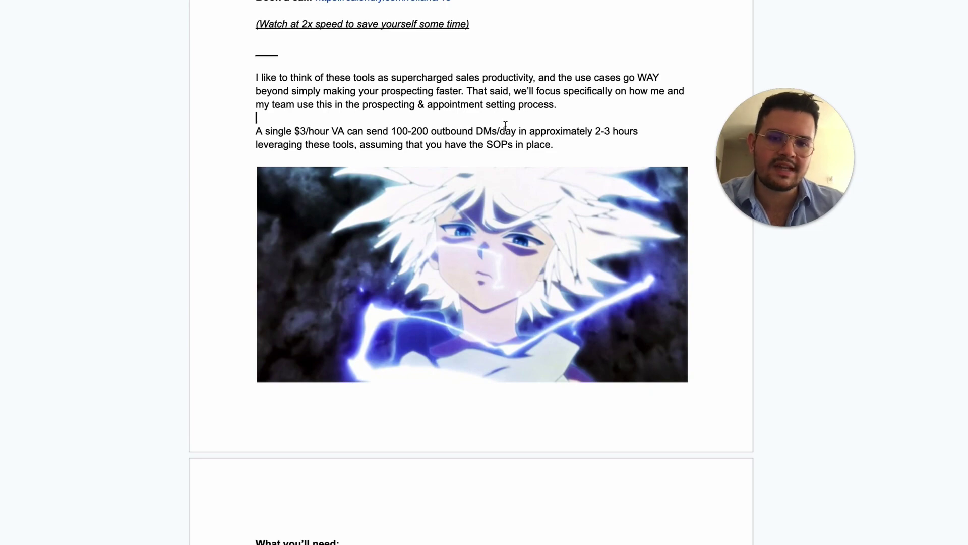
scroll(506, 126, down, 7)
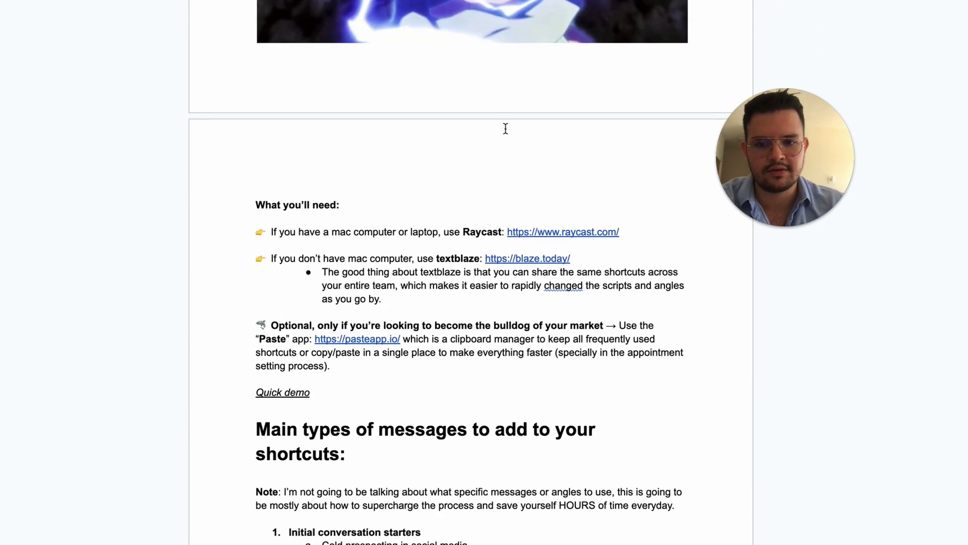
scroll(505, 129, up, 5)
scroll(505, 146, down, 7)
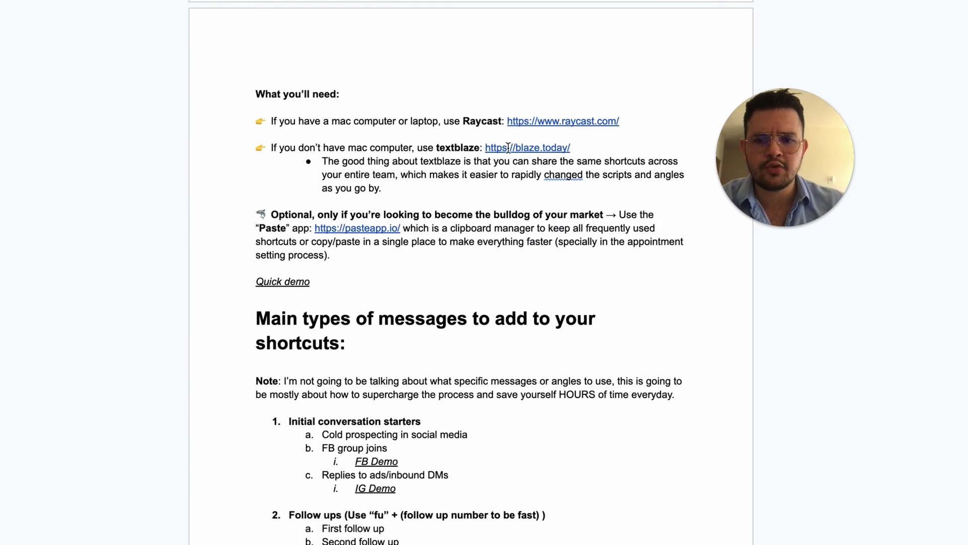
click(404, 116)
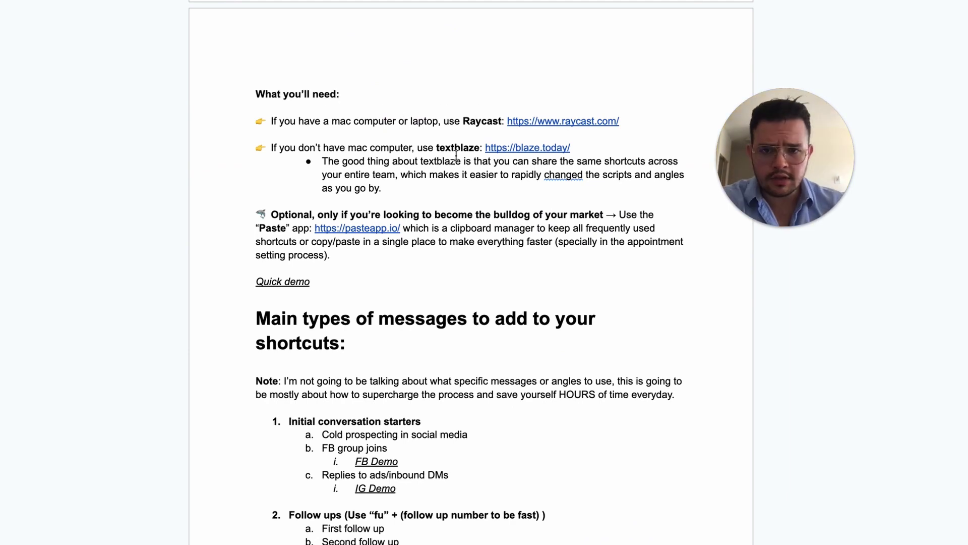
drag(296, 122, 439, 122)
click(499, 123)
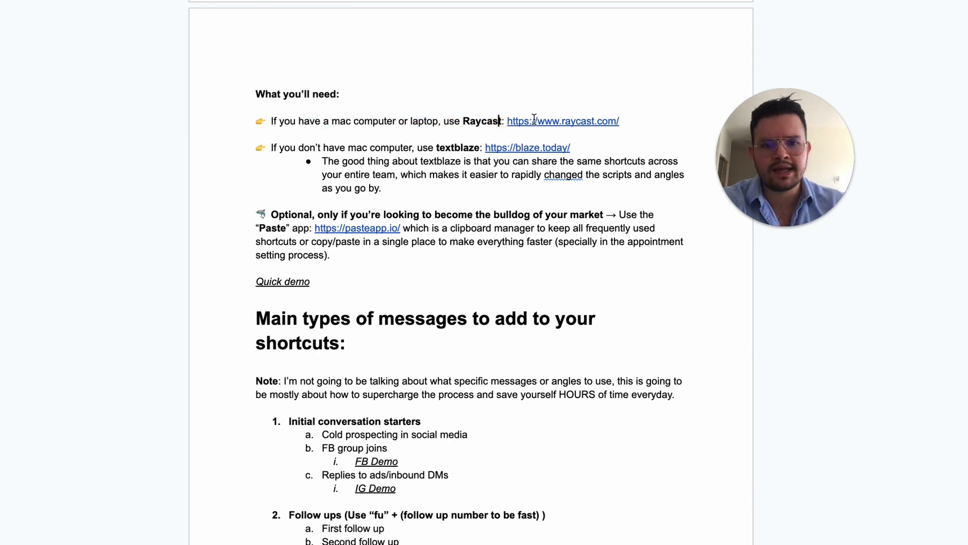
click(480, 95)
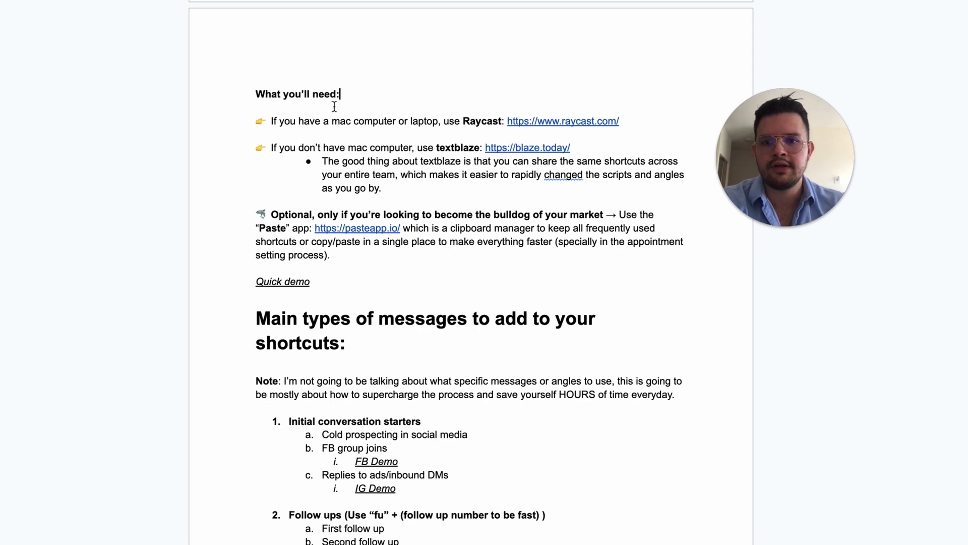
drag(305, 147, 432, 163)
click(460, 147)
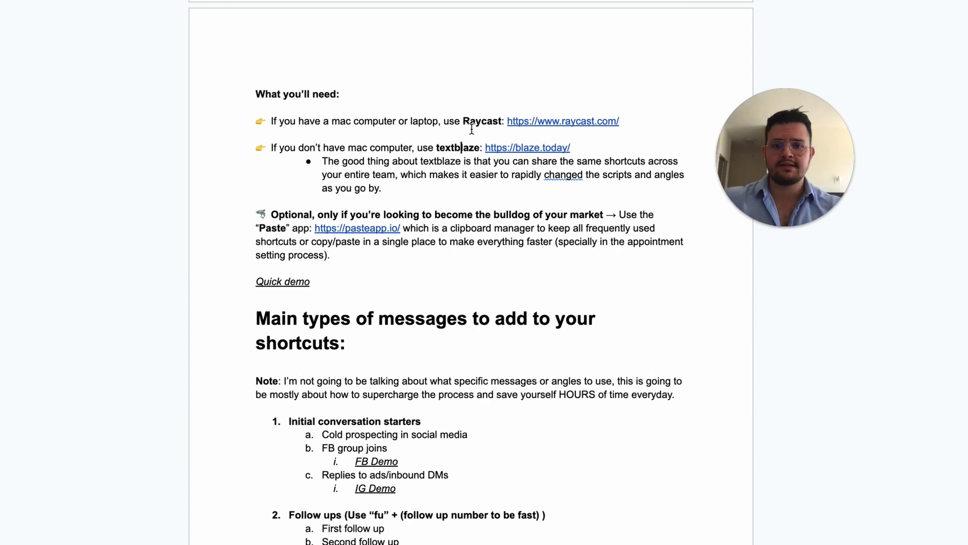
key(alt+space)
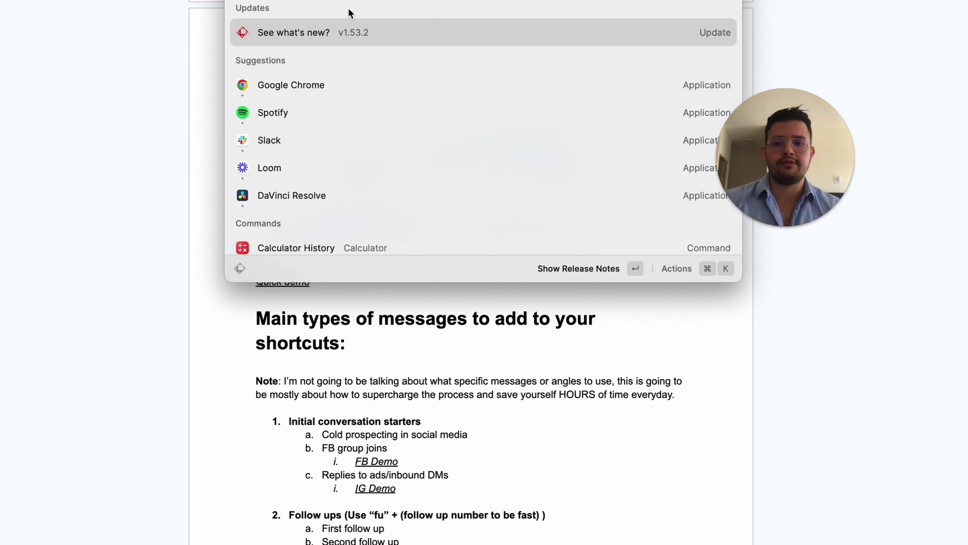
key(Escape)
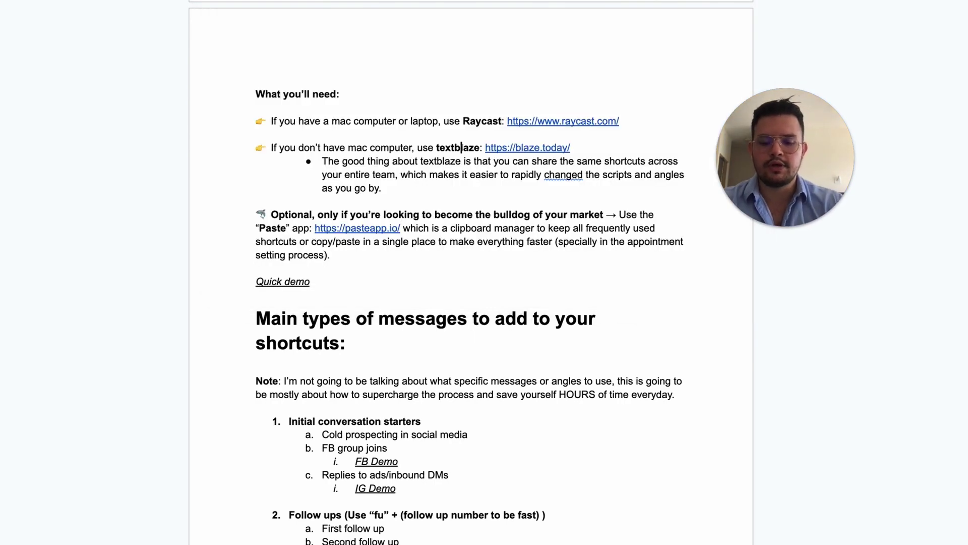
key(alt+space)
key(Down)
key(Down)
key(Return)
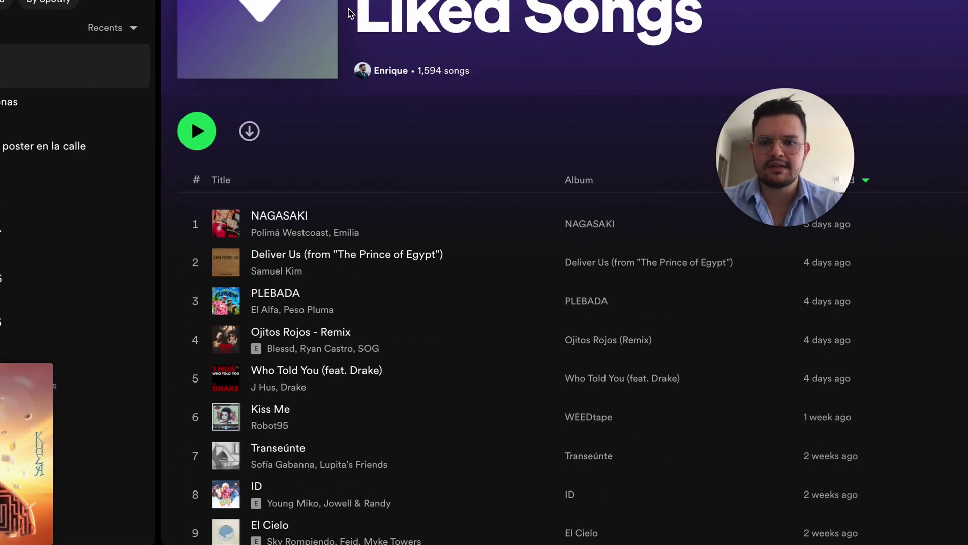
key(alt+space)
key(Return)
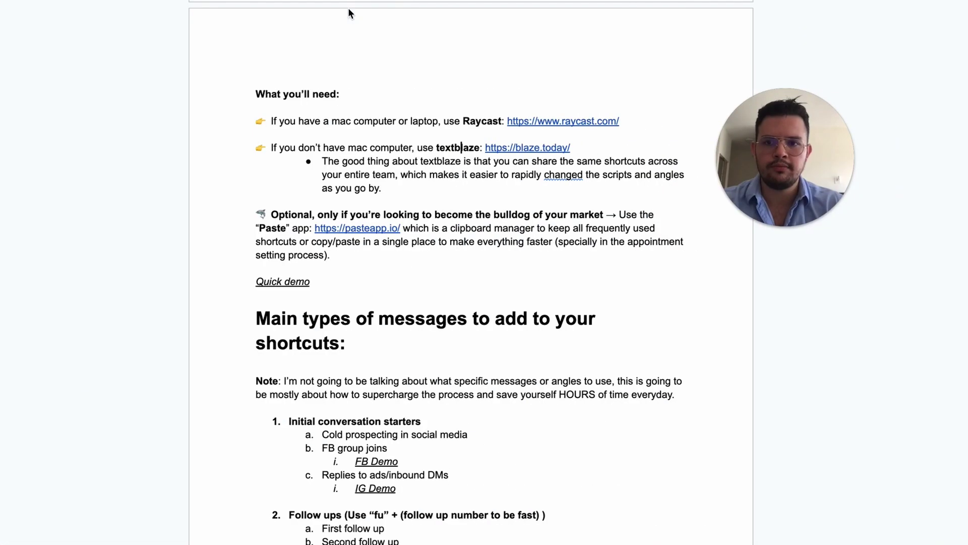
key(alt+space)
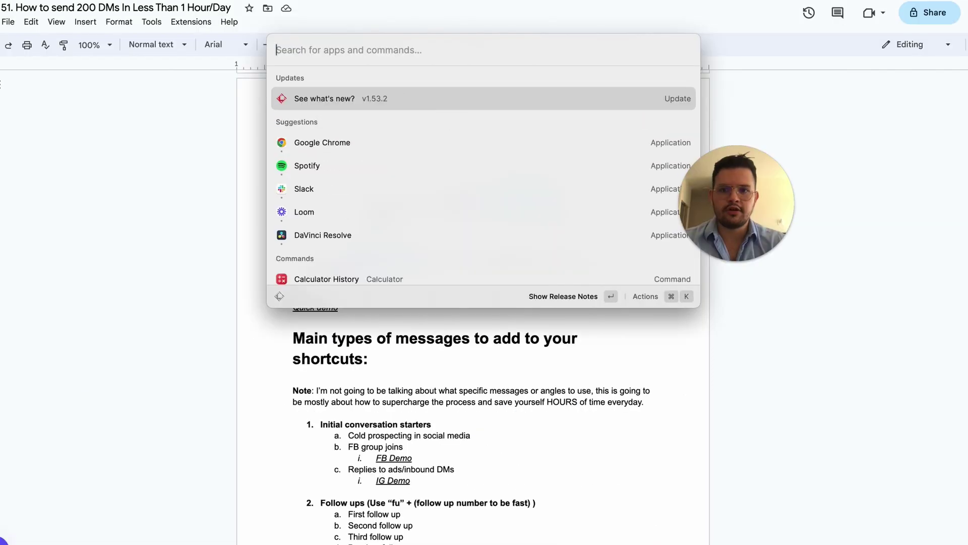
key(Escape)
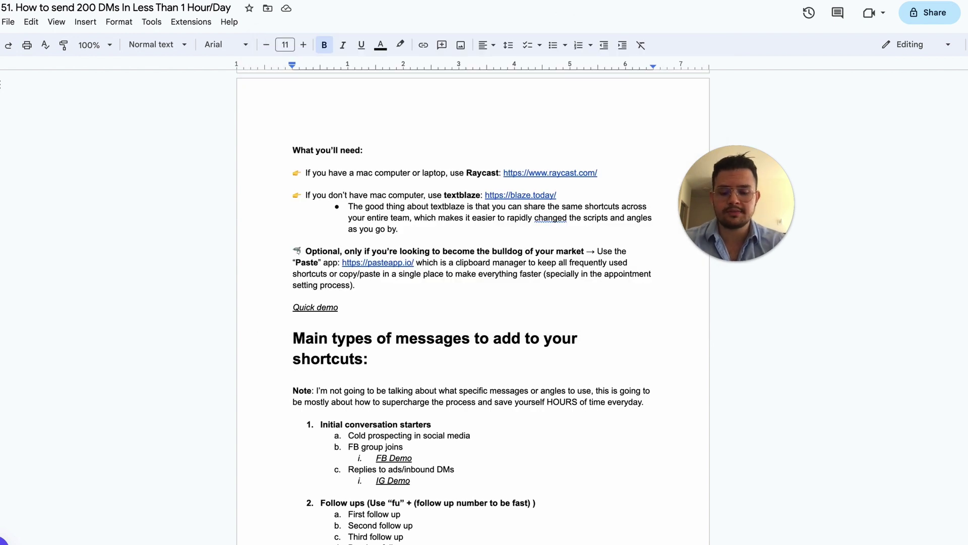
key(super+g)
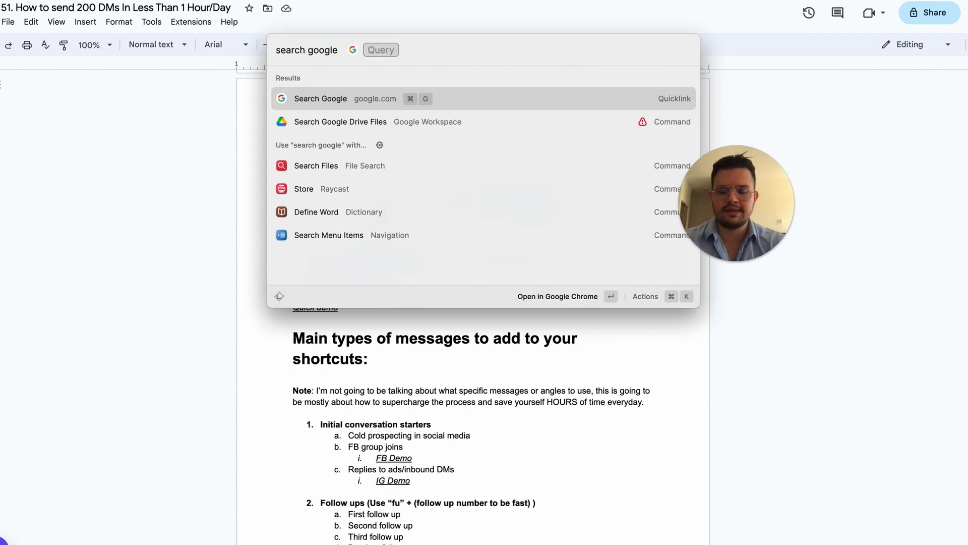
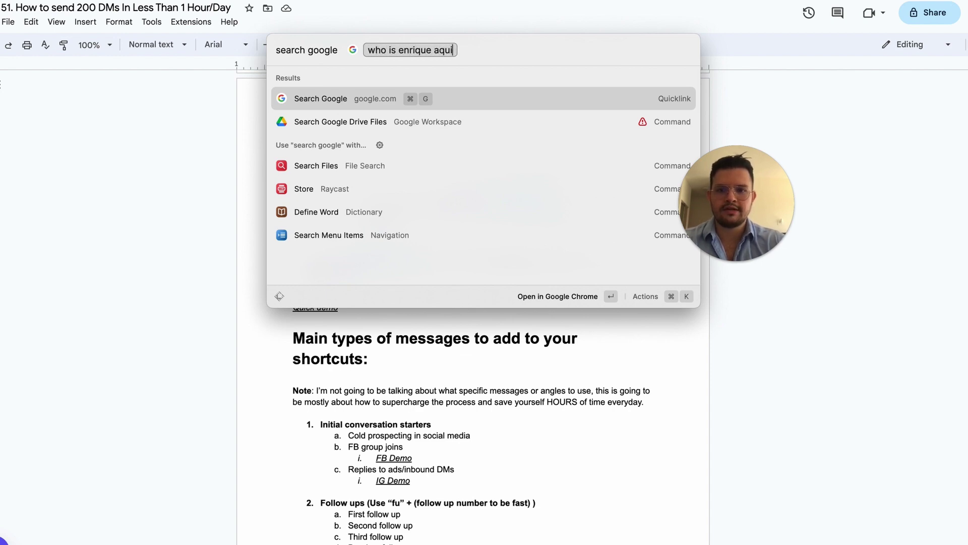
key(Return)
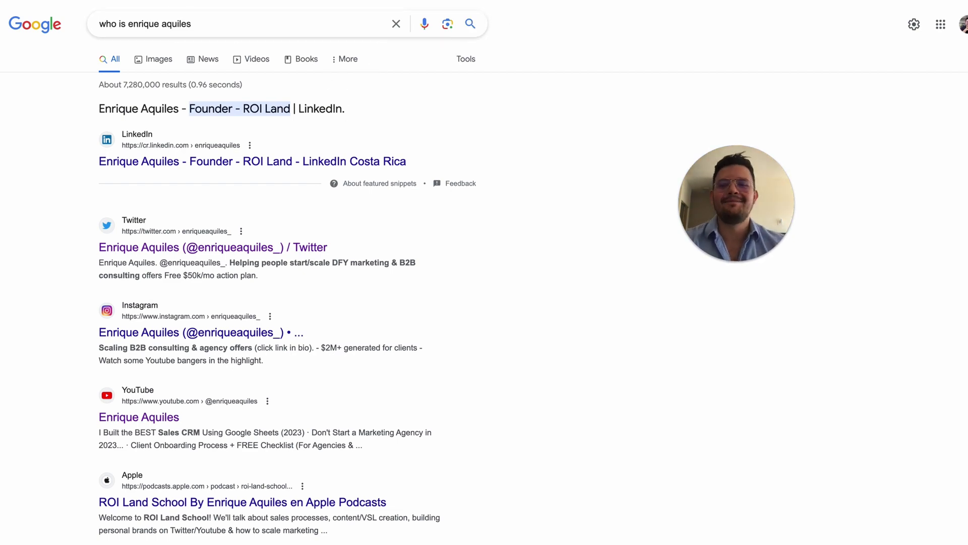
click(455, 2)
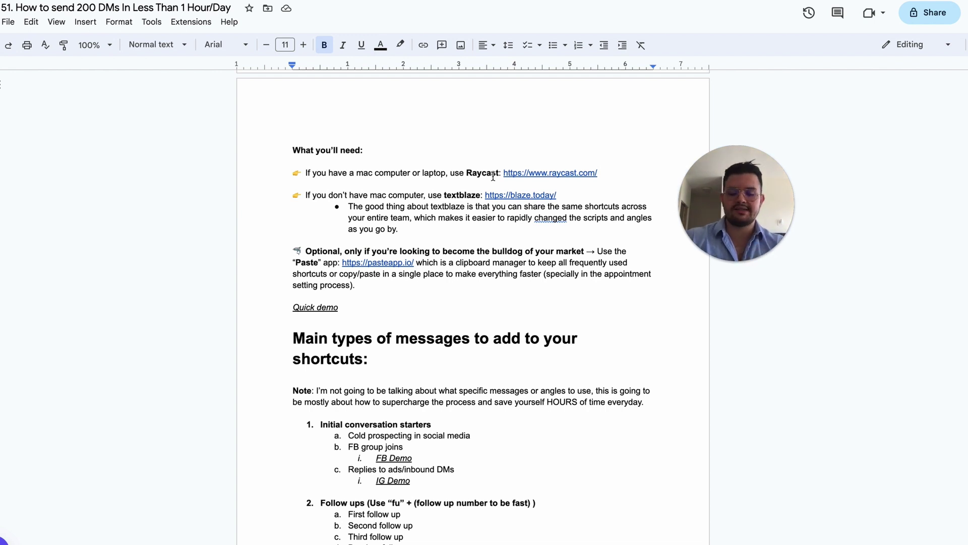
Step: Use the spelling suggestion to fix 'changed' to 'change' in the textblaze sharing bullet
click(627, 179)
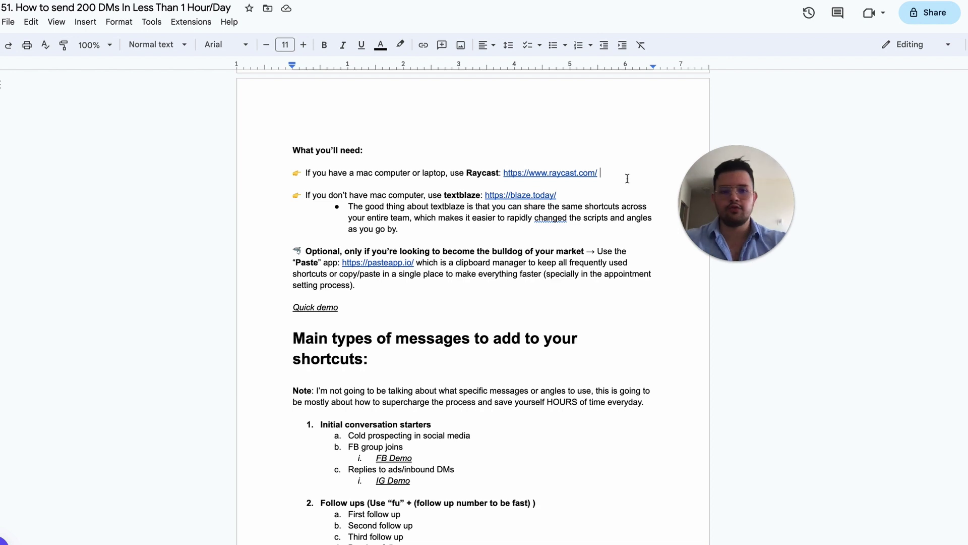
click(452, 217)
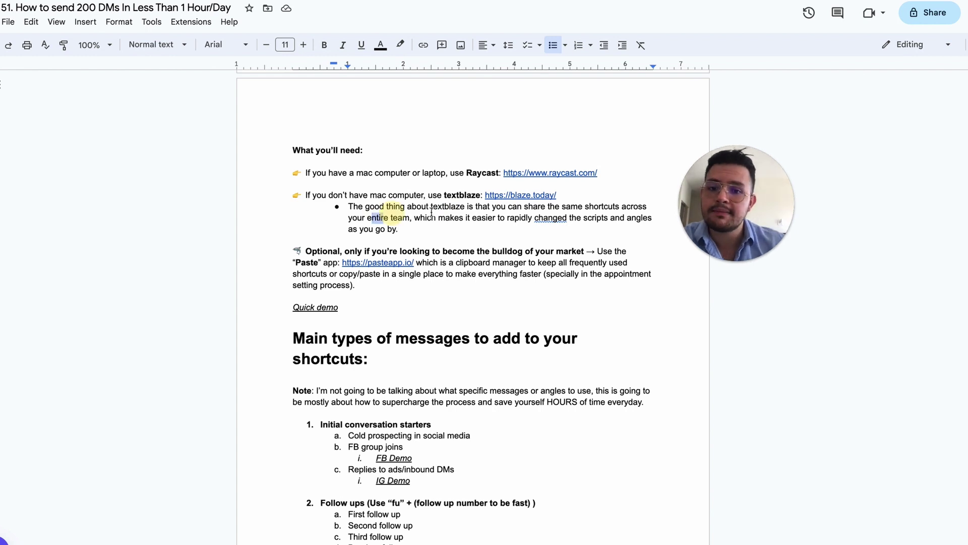
click(475, 206)
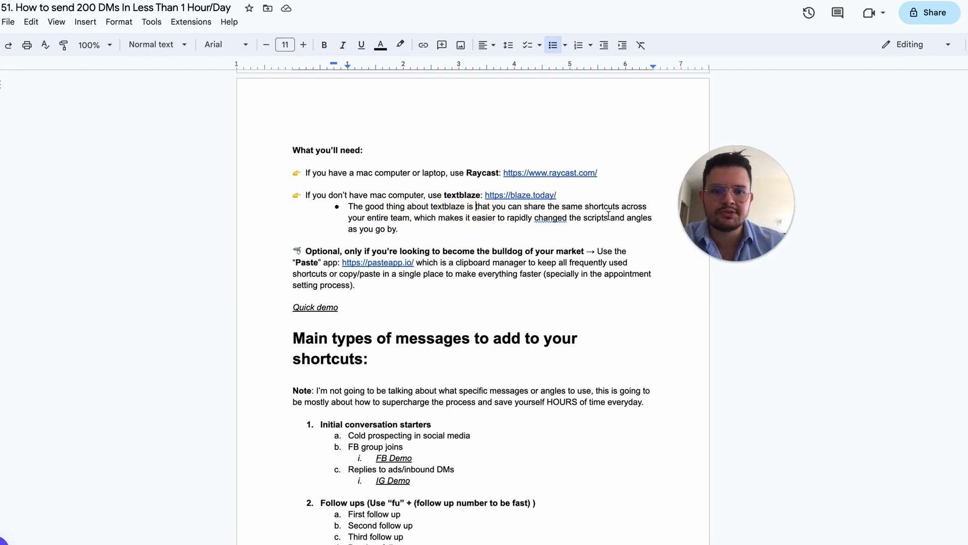
drag(399, 222, 474, 222)
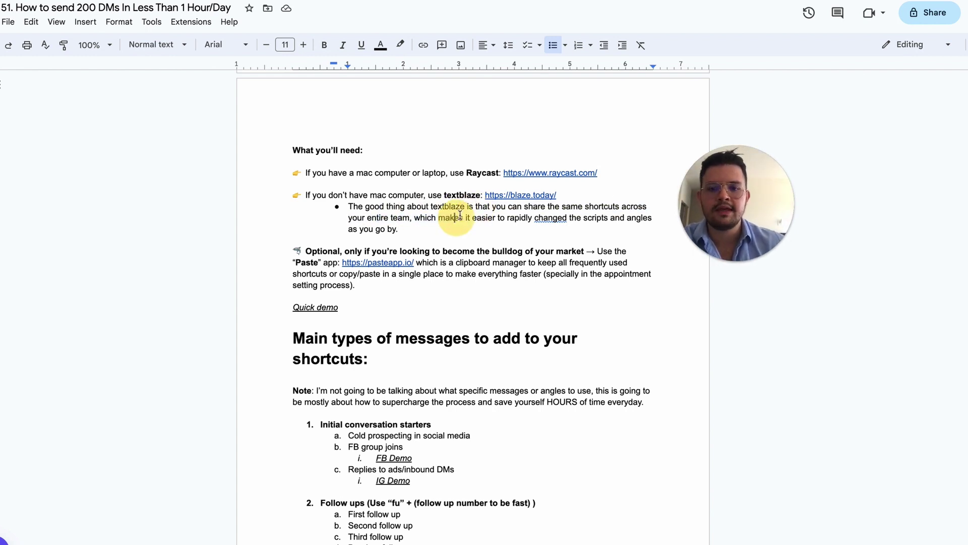
click(489, 218)
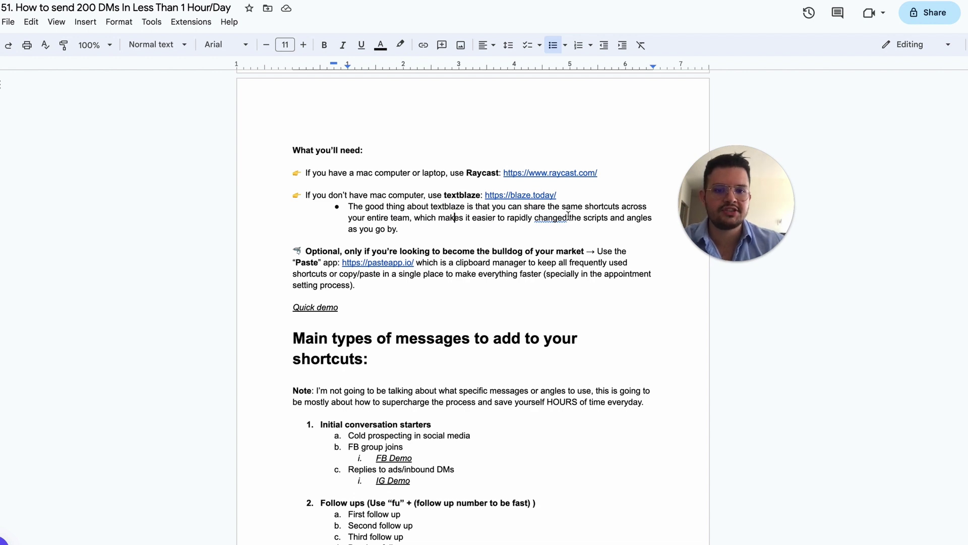
click(550, 216)
click(553, 201)
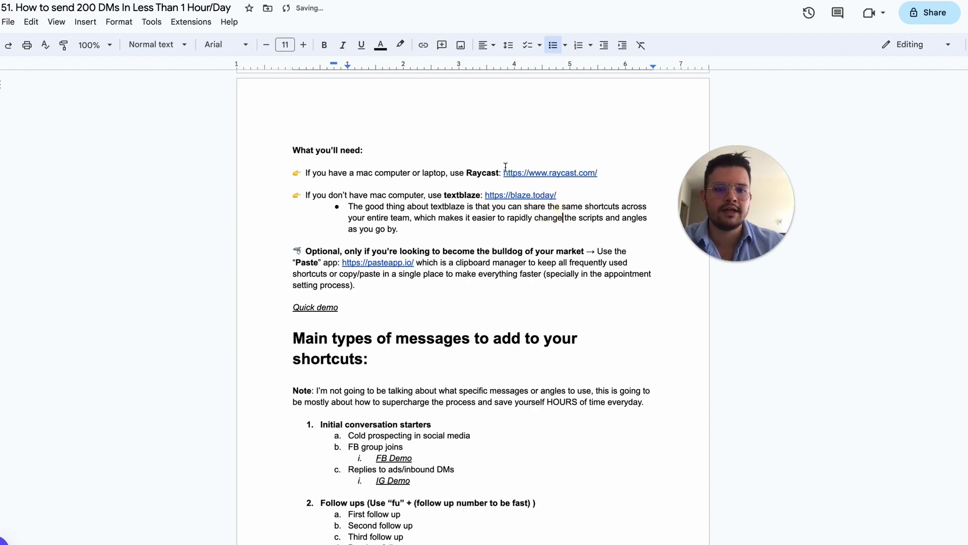
Step: Scroll down to the optional Paste clipboard-manager entry and select the end of its paragraph
scroll(515, 181, down, 5)
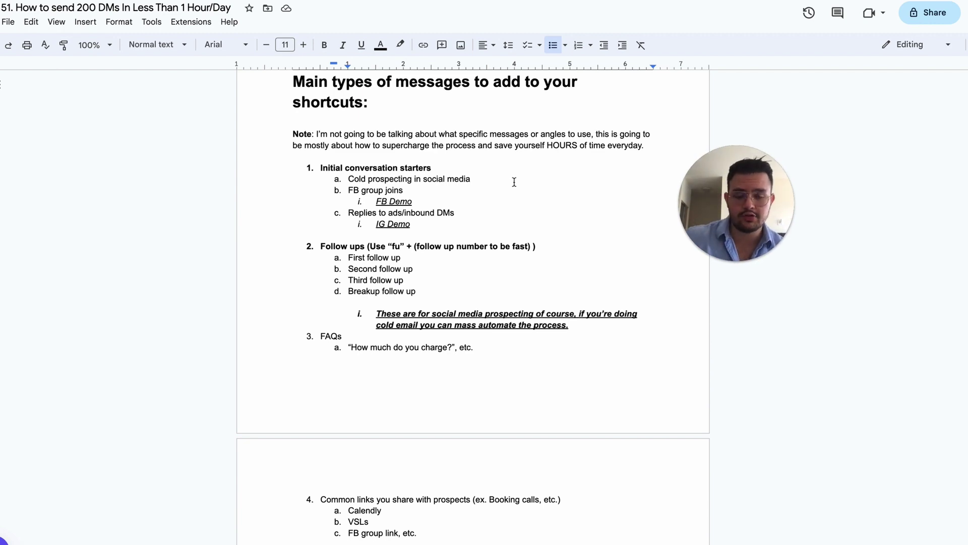
scroll(514, 181, up, 6)
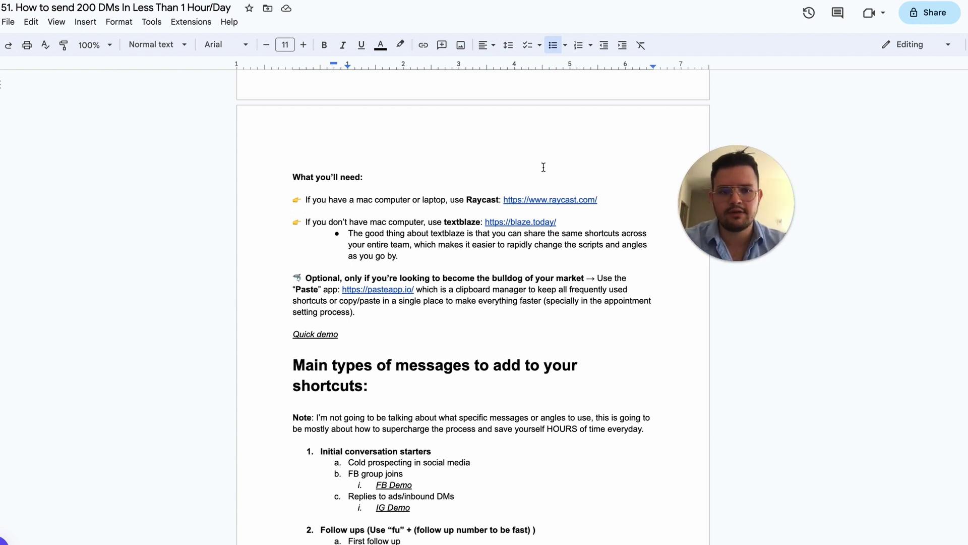
scroll(430, 208, down, 1)
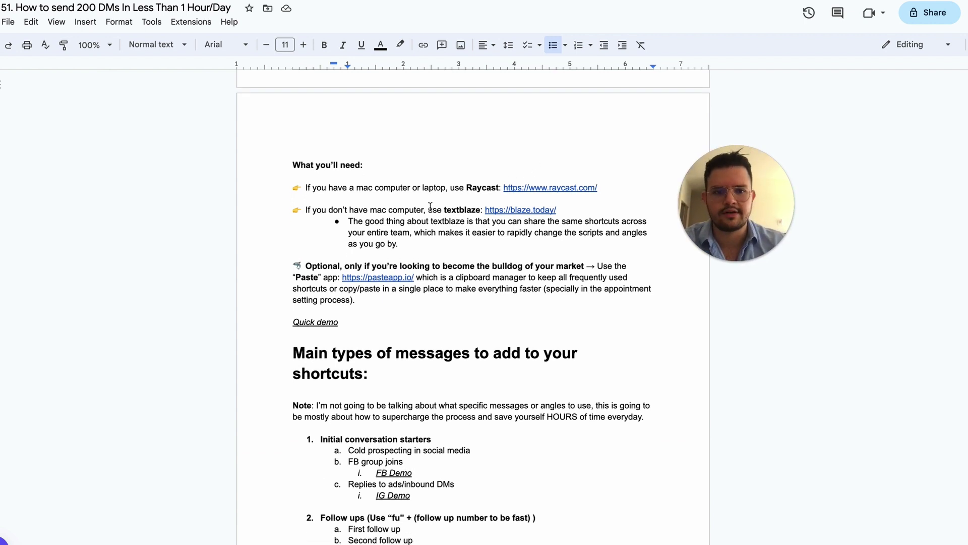
scroll(353, 263, down, 1)
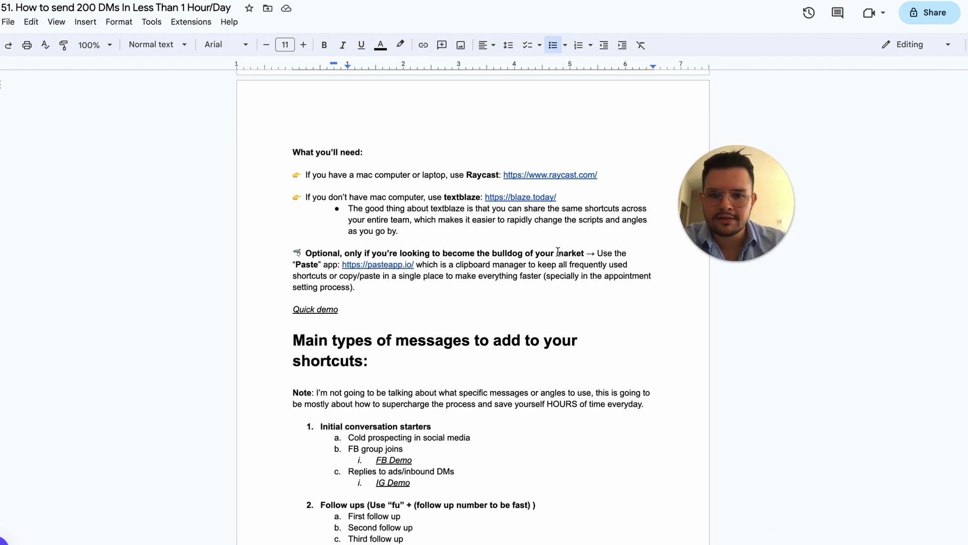
click(313, 265)
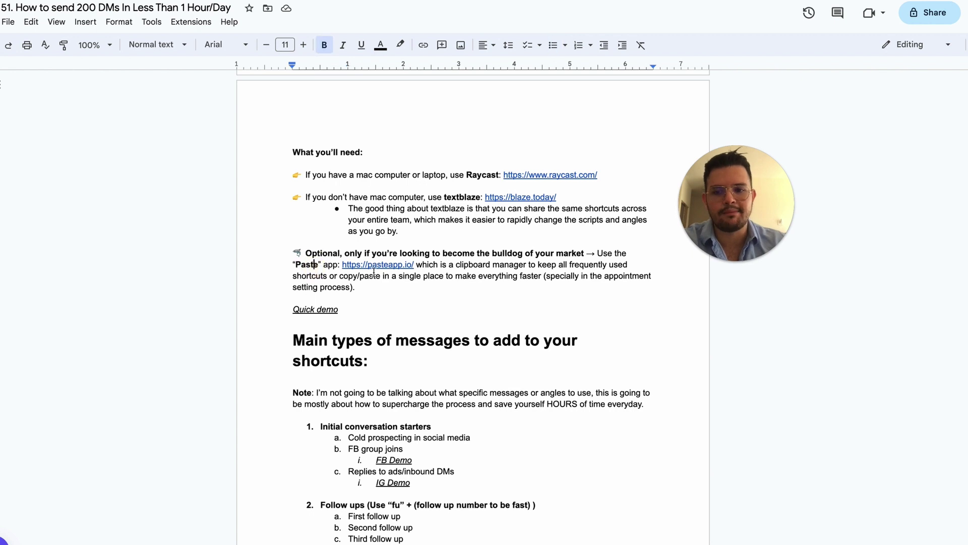
click(437, 242)
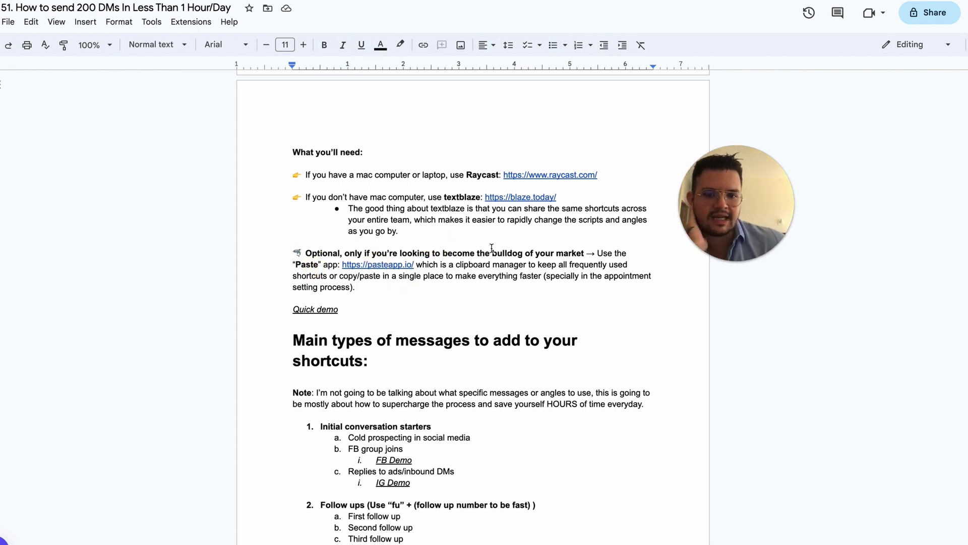
double_click(385, 286)
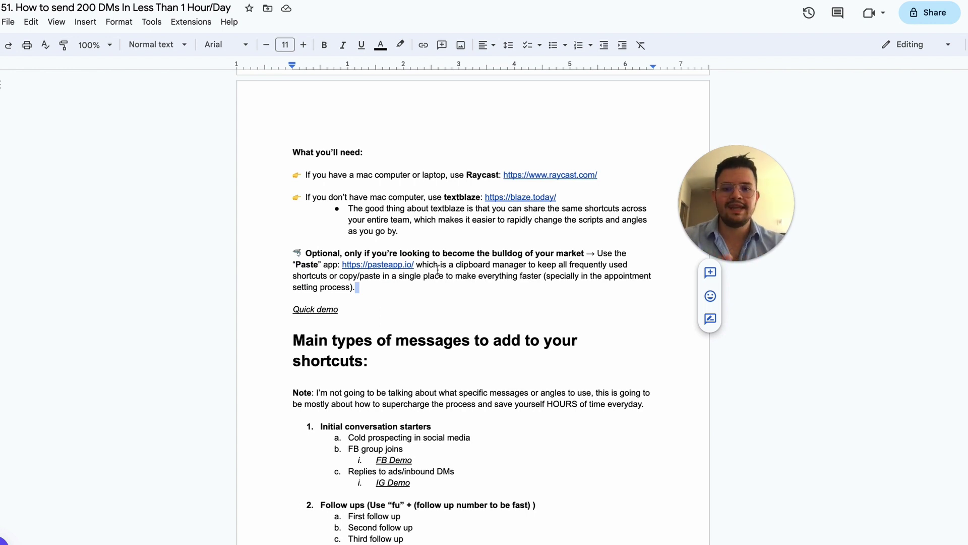
click(465, 247)
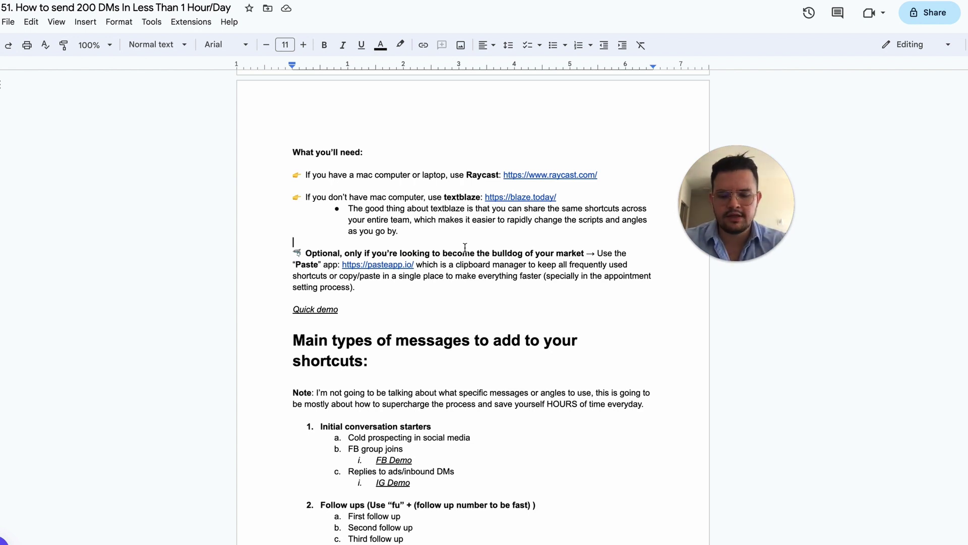
Step: Drag a text clip from Paste's history onto the Appointment Setting pinboard, then close Paste
key(super+shift+v)
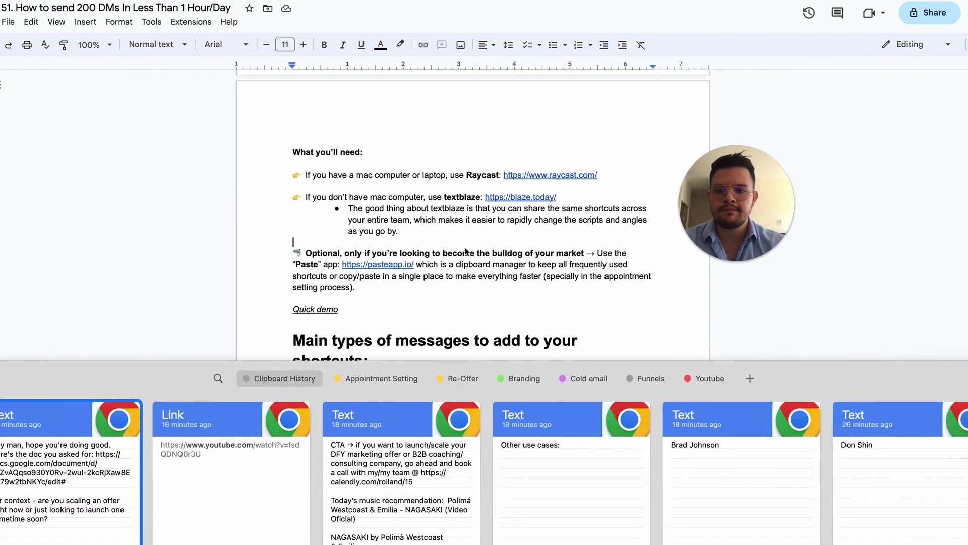
scroll(431, 444, left, 15)
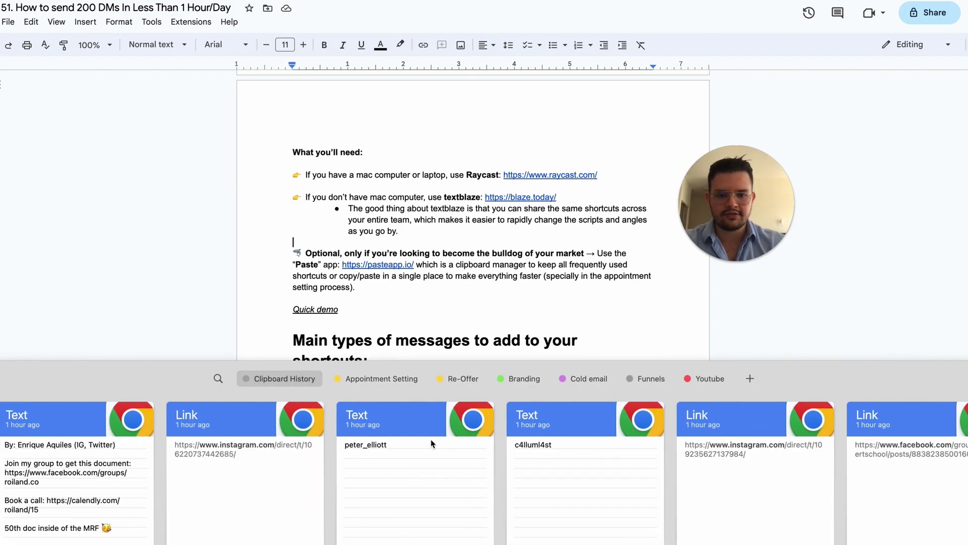
drag(680, 432, 398, 380)
key(Escape)
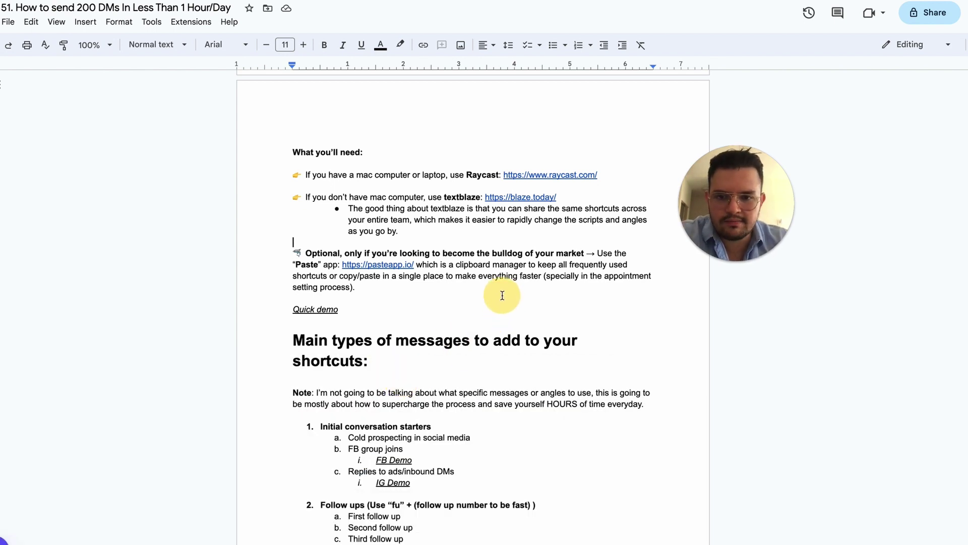
scroll(442, 181, down, 5)
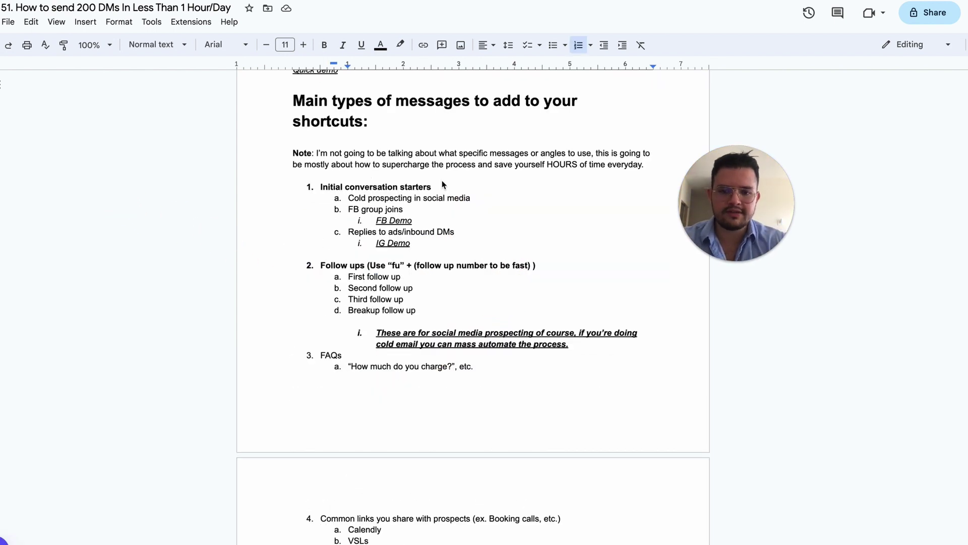
Step: Browse Paste's Re-Offer, Branding, Cold email, Funnels and Youtube pinboards; paste the Our Framework link
key(shift+super+v)
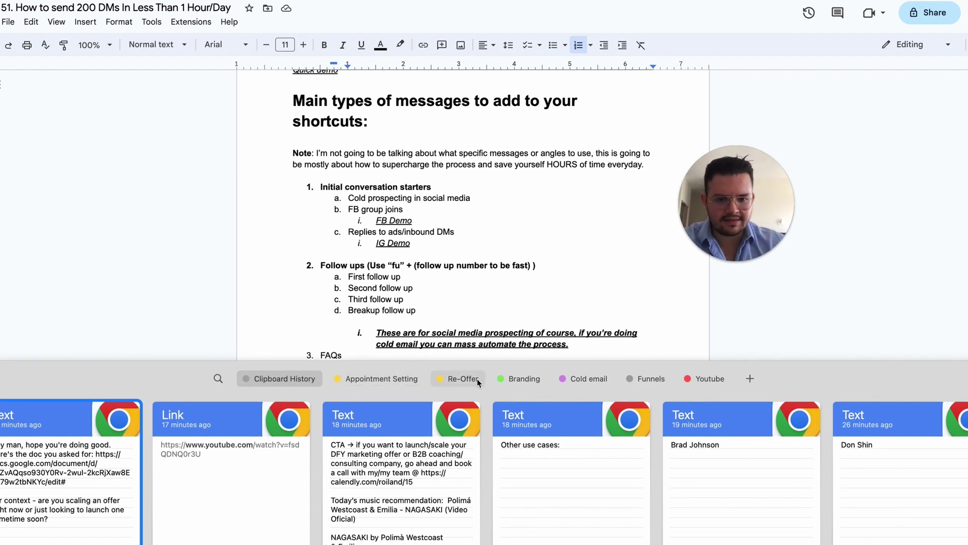
click(477, 381)
click(524, 379)
click(588, 379)
click(648, 379)
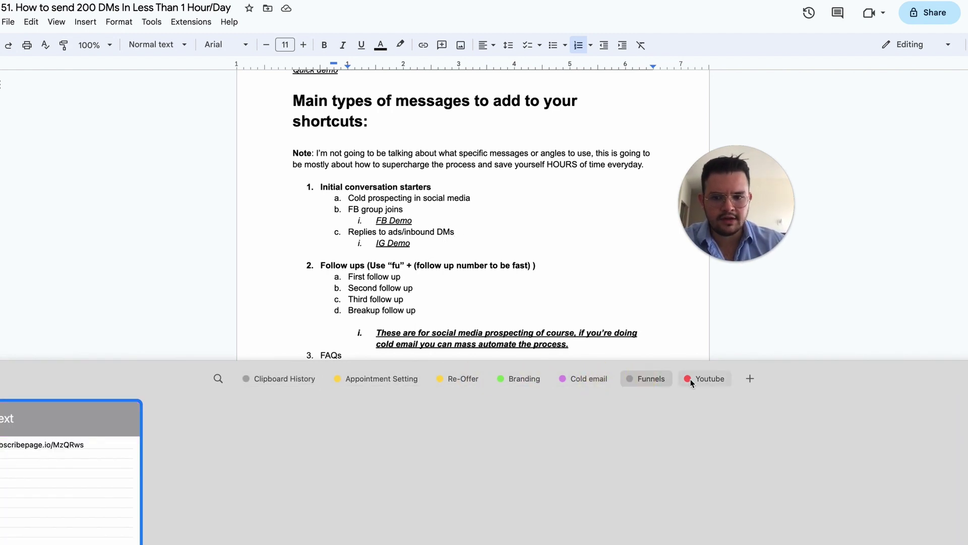
click(691, 380)
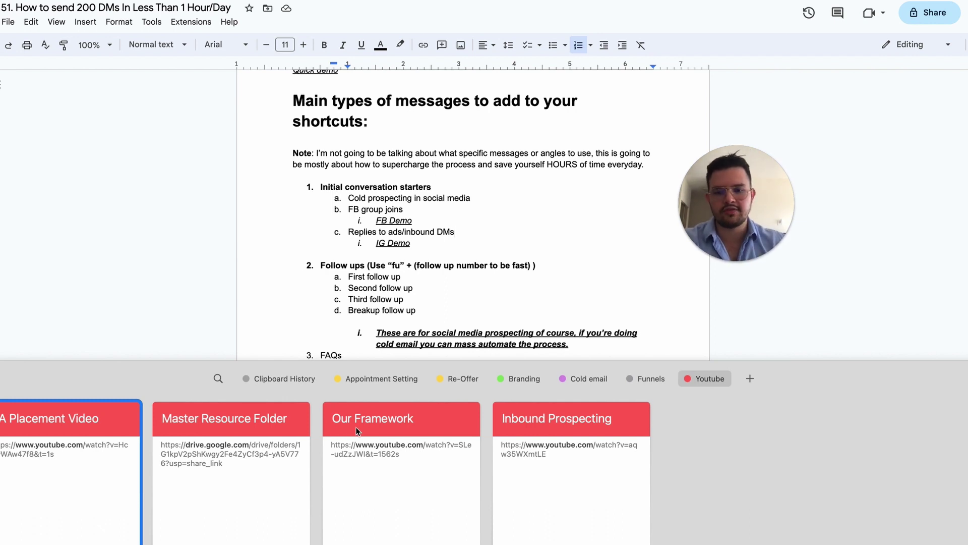
double_click(393, 451)
Step: Paste the link after the Follow ups line, undo it, and show Paste's Cold email collection
click(562, 279)
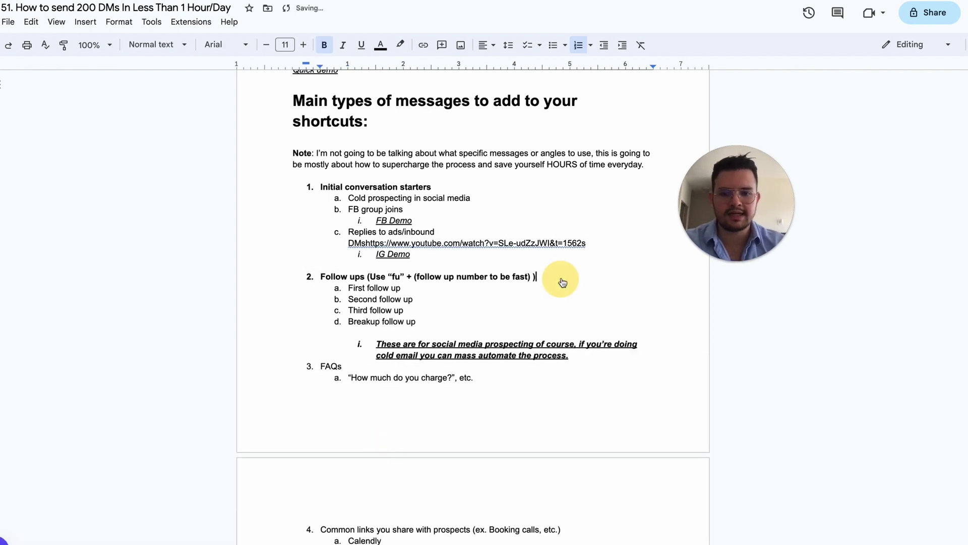
text(https://www.youtube.com/watch?v=SLe-udZzJWI&t=1562s)
key(super+z)
key(super+shift+v)
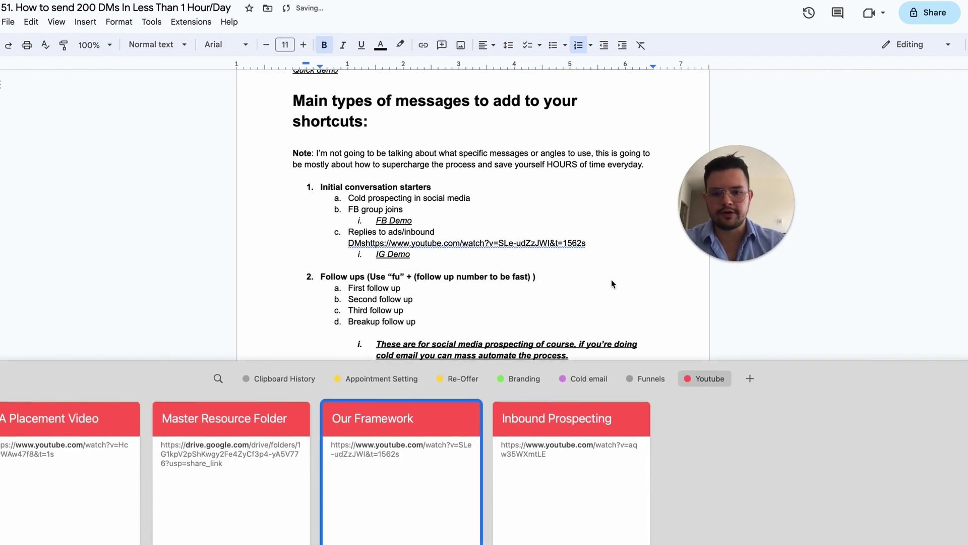
click(569, 378)
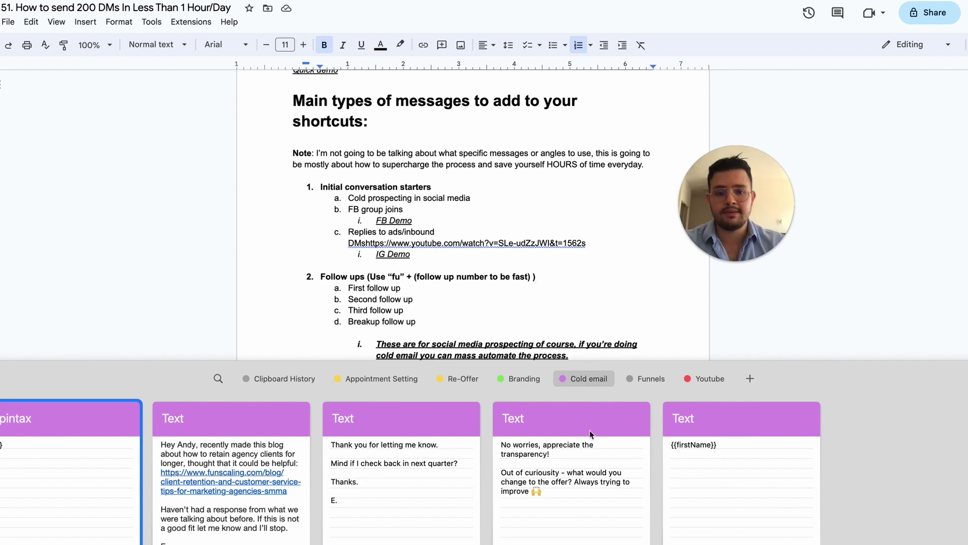
Step: Look through Paste's Branding, Re-Offer and Appointment Setting collections, then close the panel
click(524, 378)
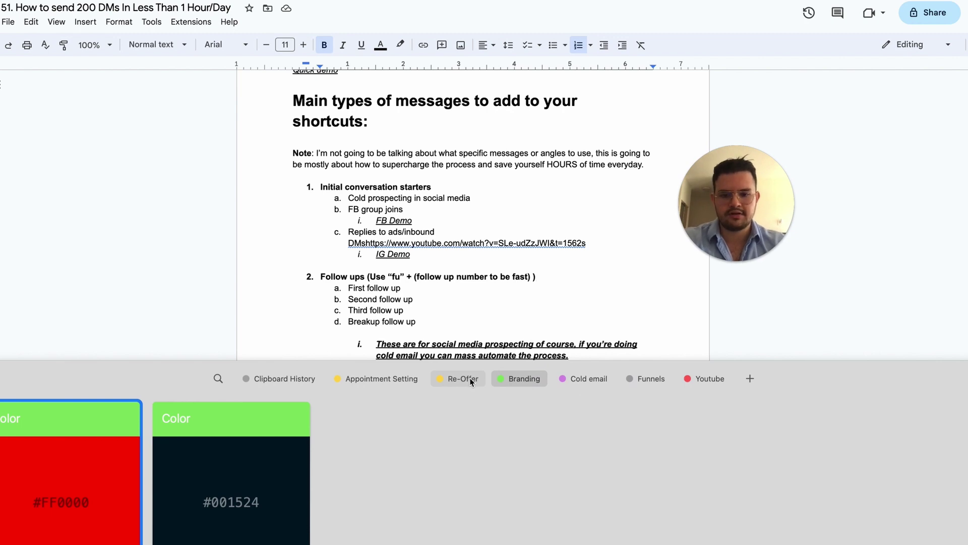
click(464, 379)
click(382, 378)
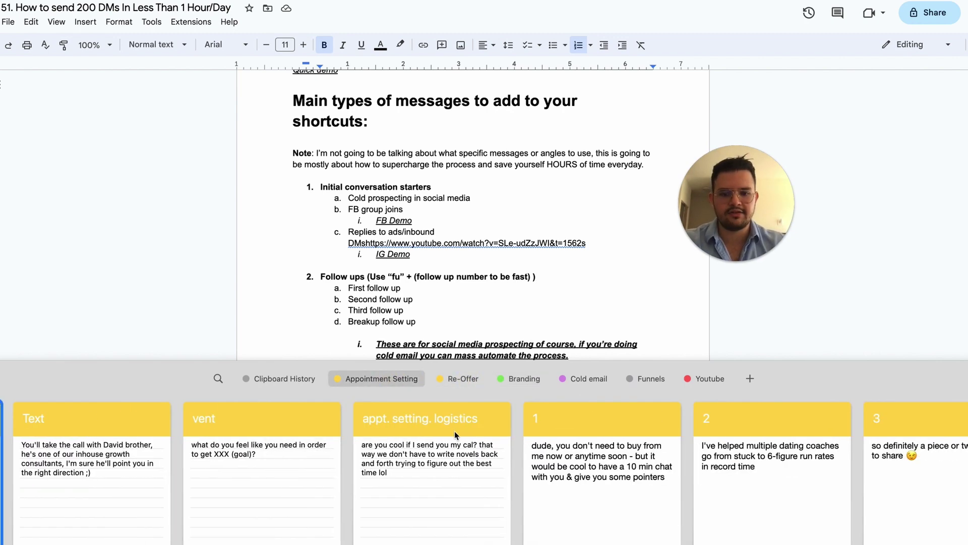
scroll(455, 430, right, 10)
scroll(455, 434, left, 12)
key(Escape)
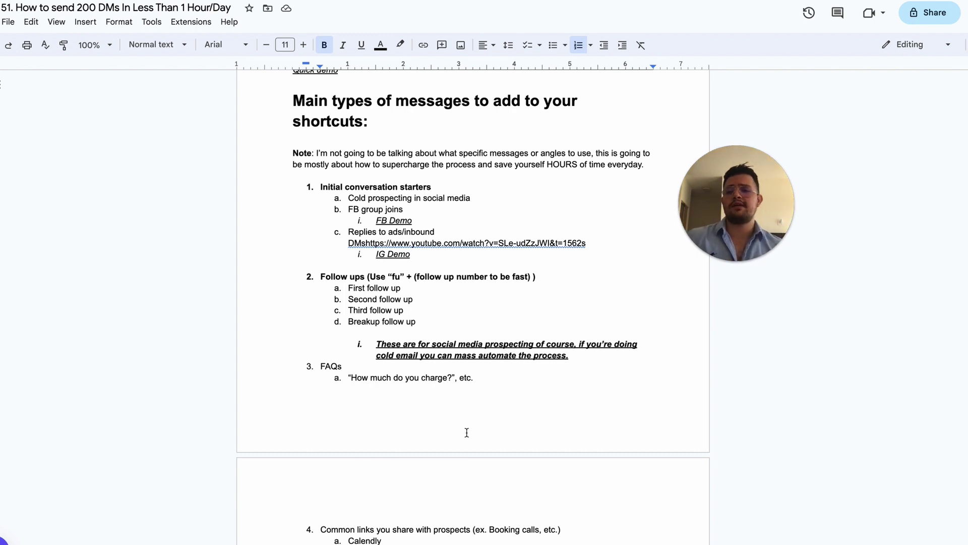
Step: Reopen Paste, scroll through its cards, close it and scroll the guide up to What you'll need
key(super+shift+v)
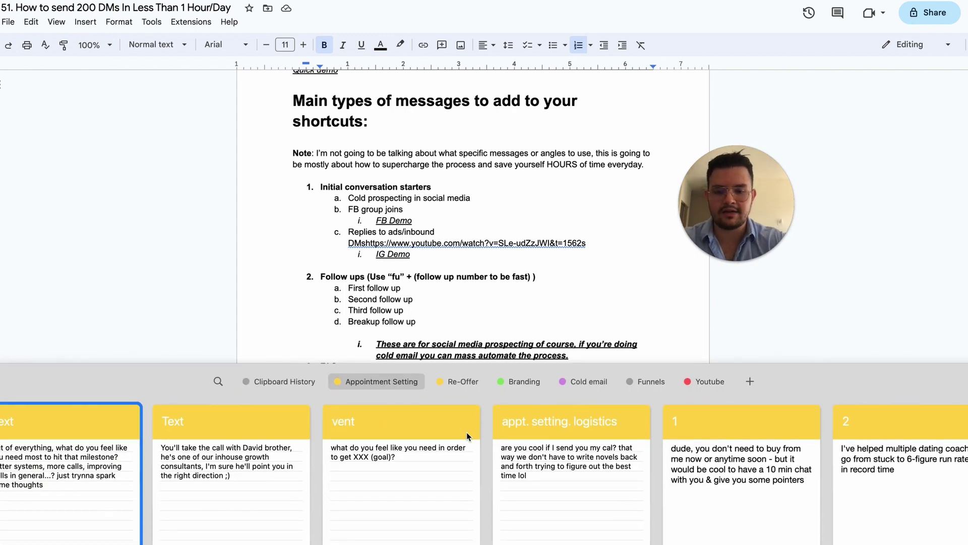
scroll(641, 469, right, 3)
scroll(641, 469, right, 1)
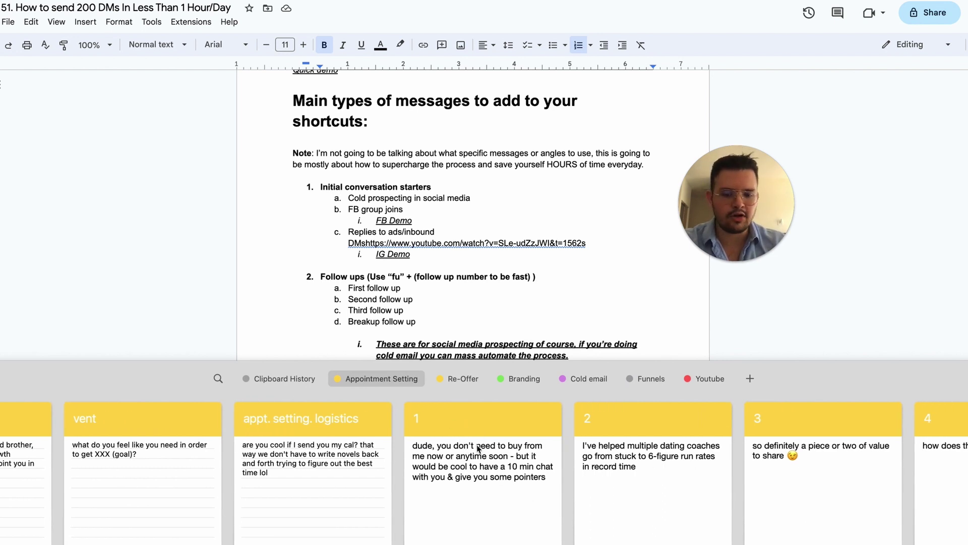
scroll(655, 469, right, 2)
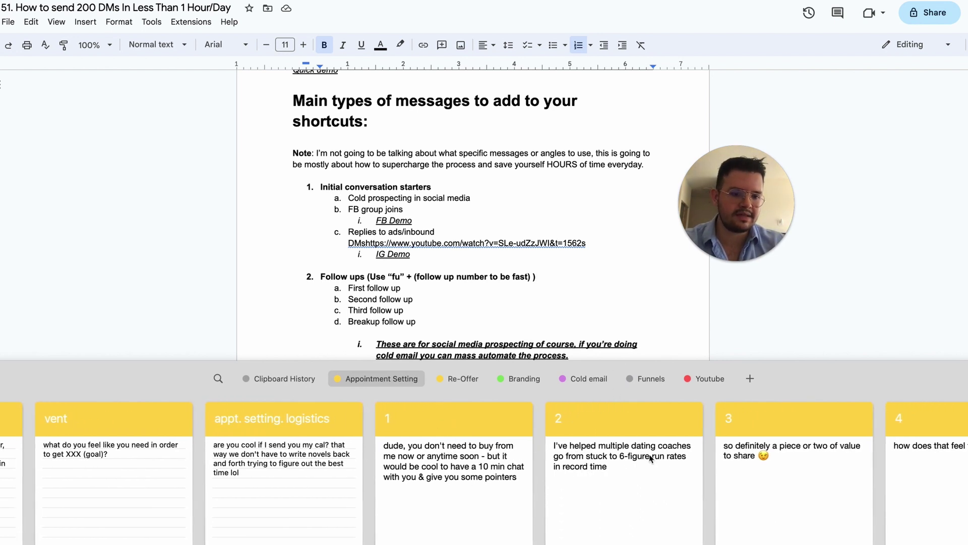
scroll(761, 518, right, 2)
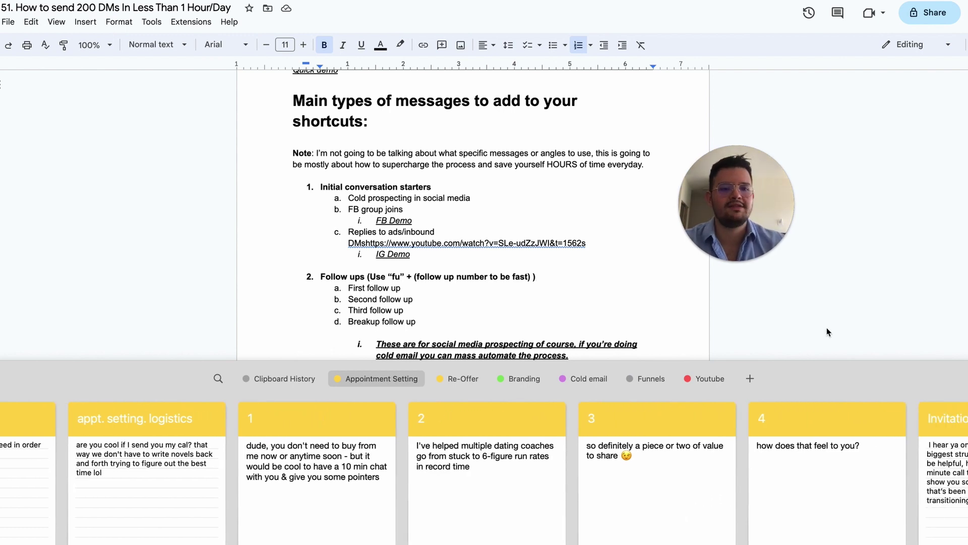
key(Escape)
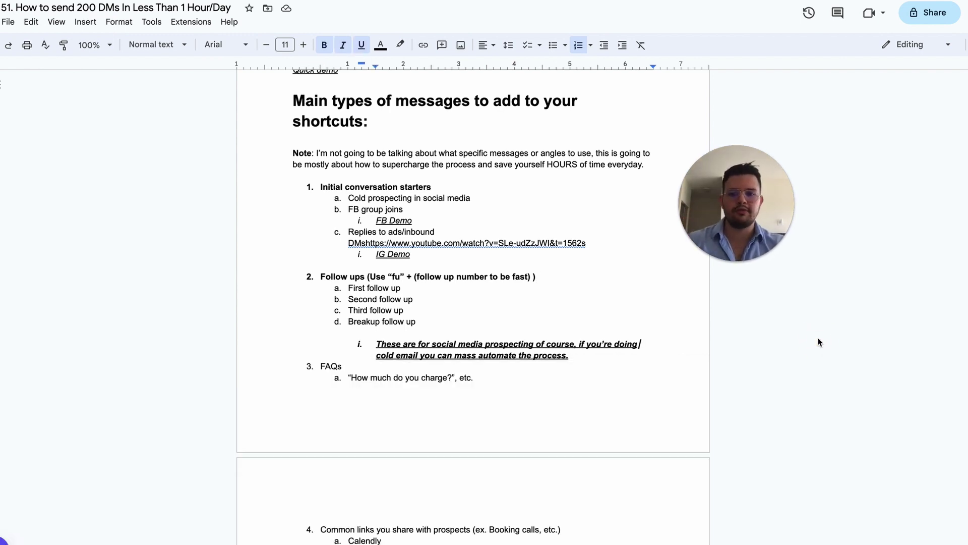
scroll(598, 351, up, 5)
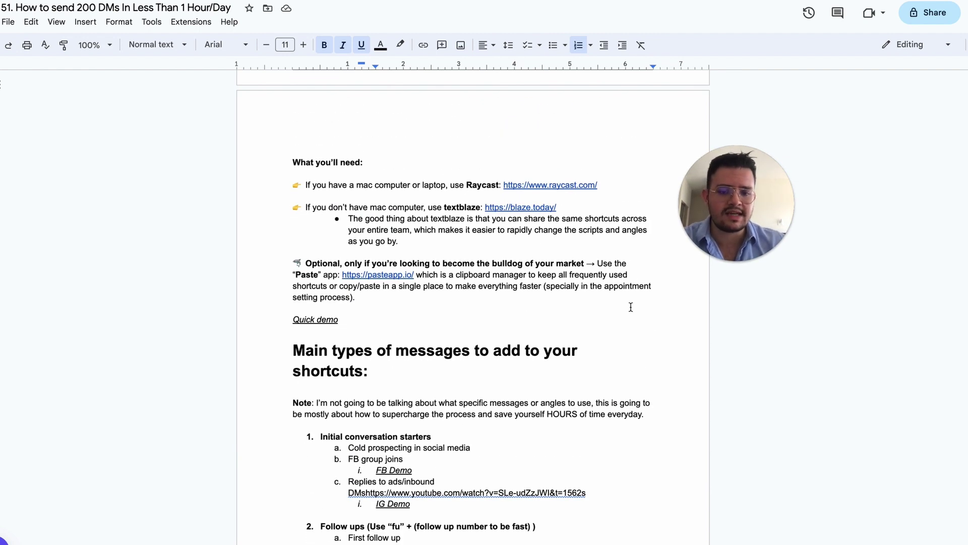
click(534, 184)
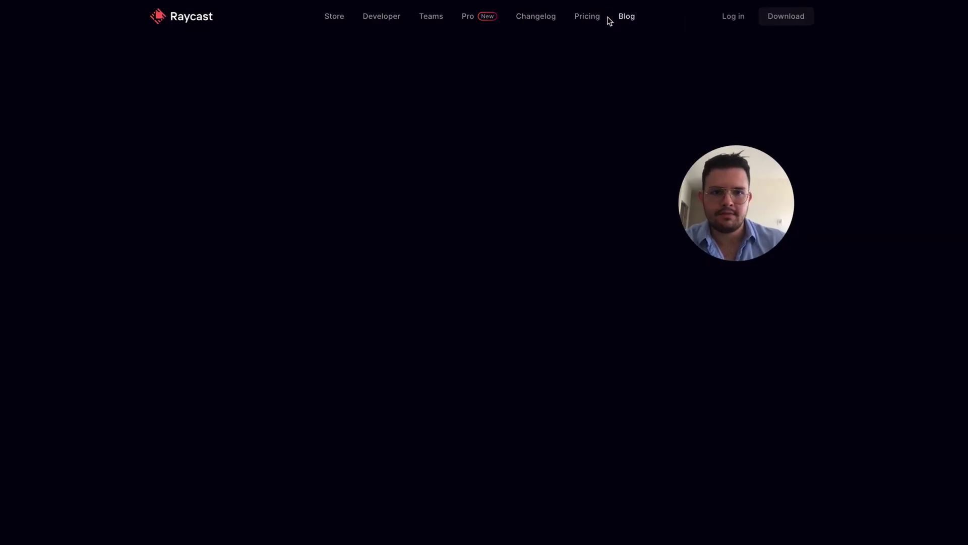
click(598, 16)
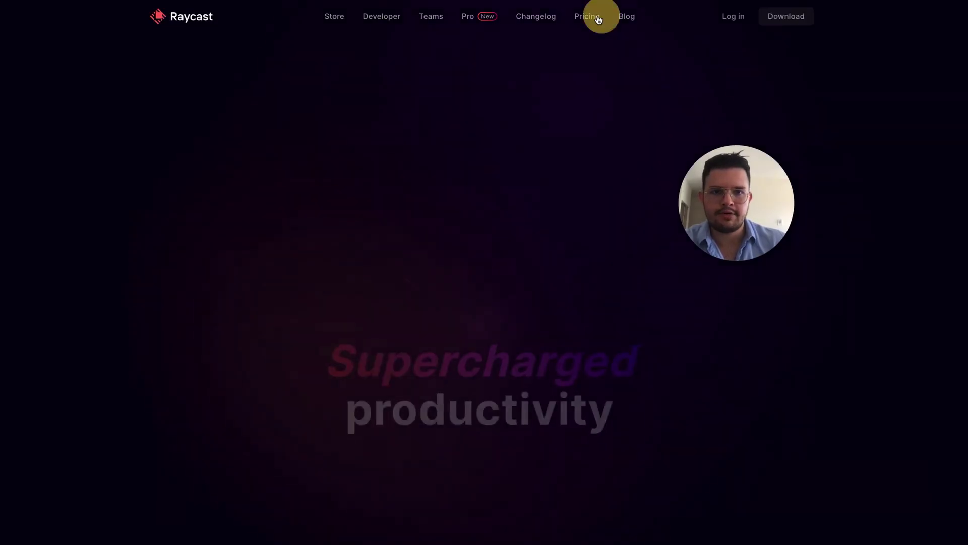
scroll(356, 207, down, 3)
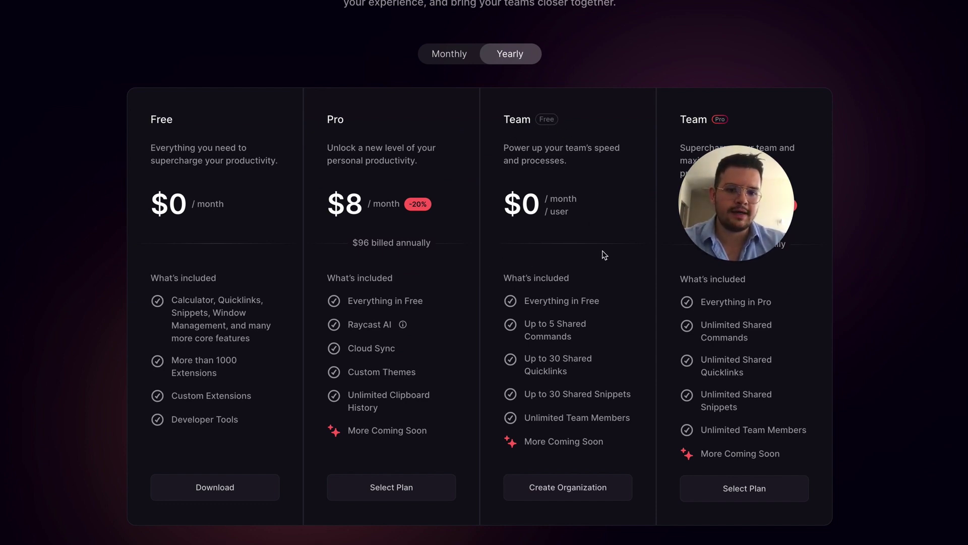
scroll(584, 190, up, 3)
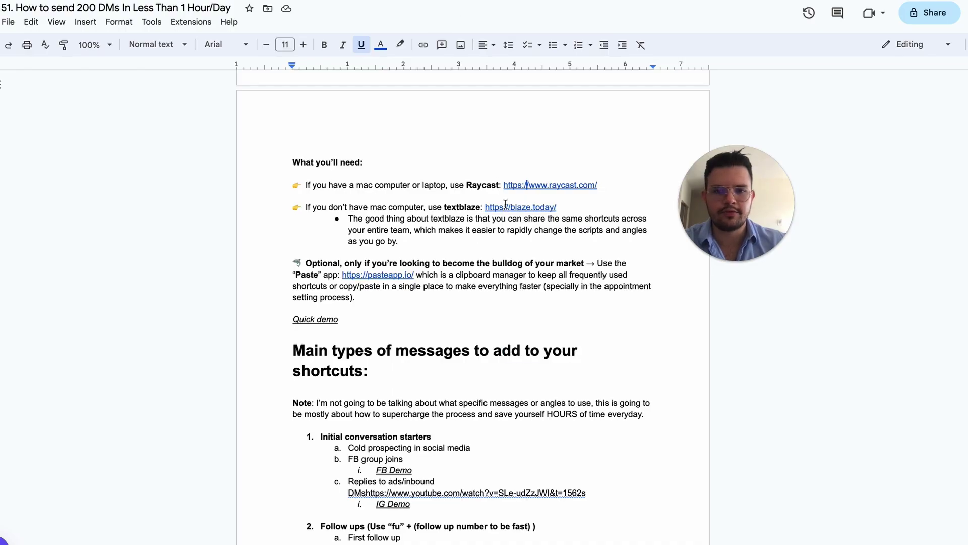
click(506, 207)
click(514, 220)
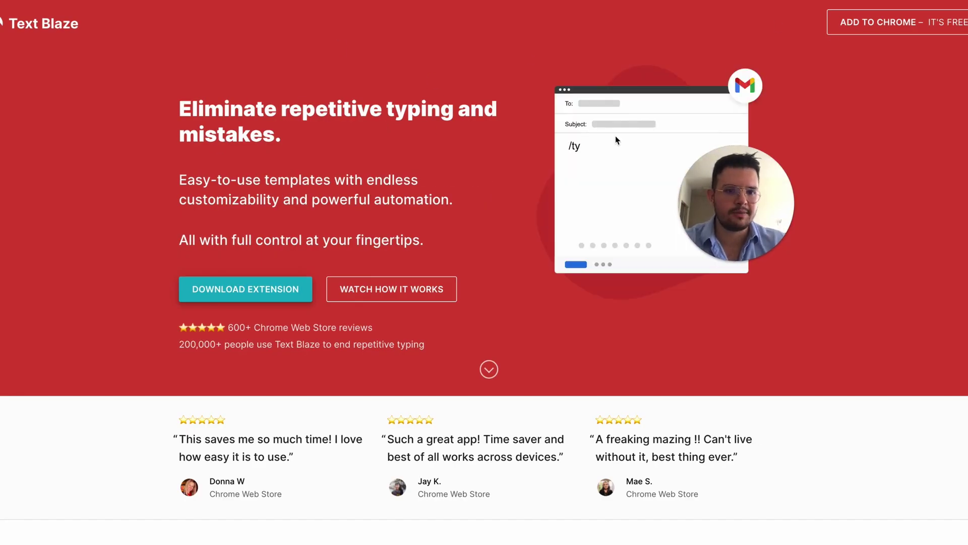
scroll(620, 166, down, 5)
scroll(613, 141, up, 5)
scroll(510, 149, down, 15)
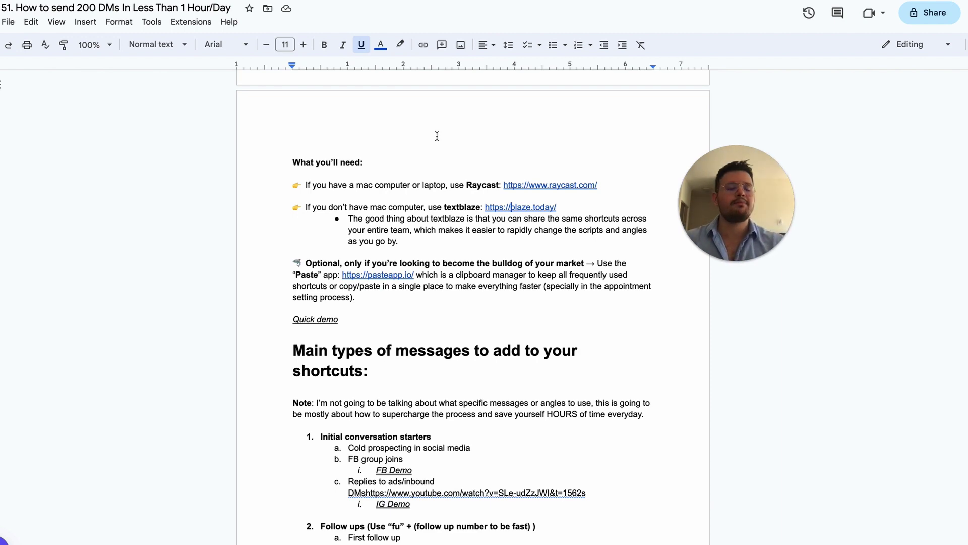
scroll(437, 135, down, 3)
click(350, 248)
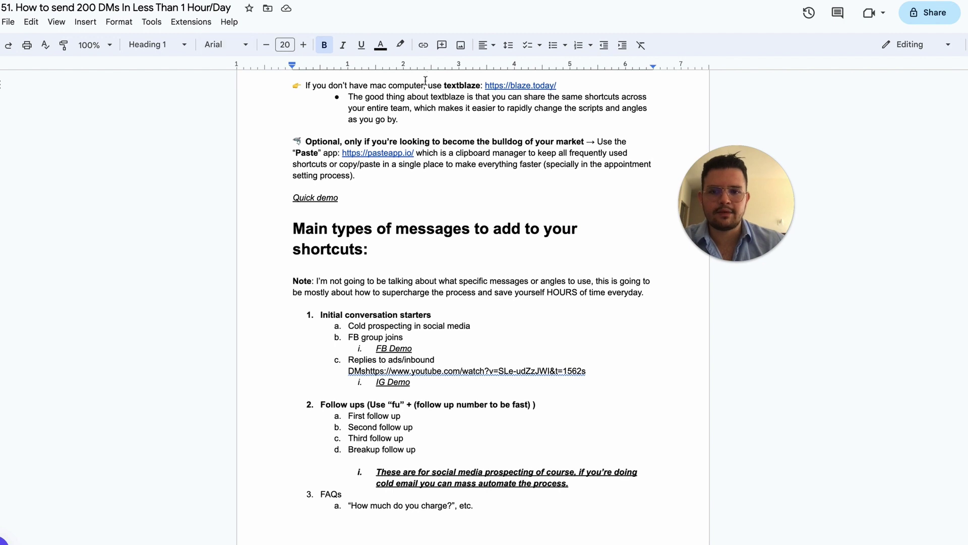
scroll(417, 180, up, 5)
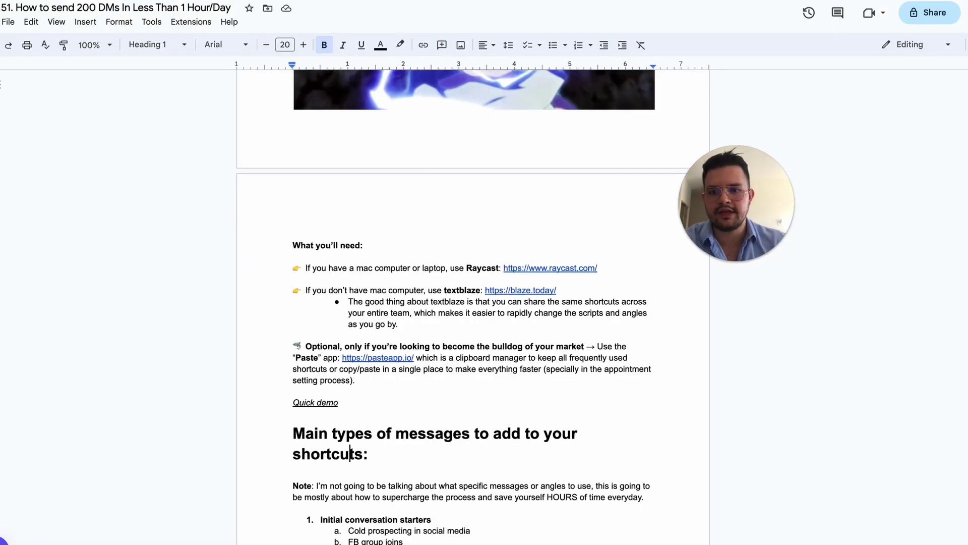
scroll(467, 336, up, 10)
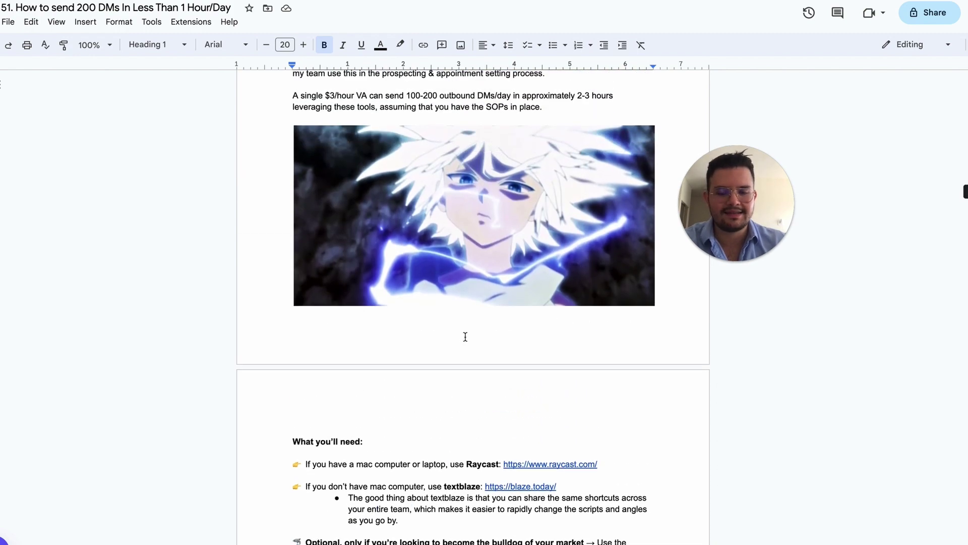
scroll(467, 336, down, 2)
scroll(561, 281, up, 2)
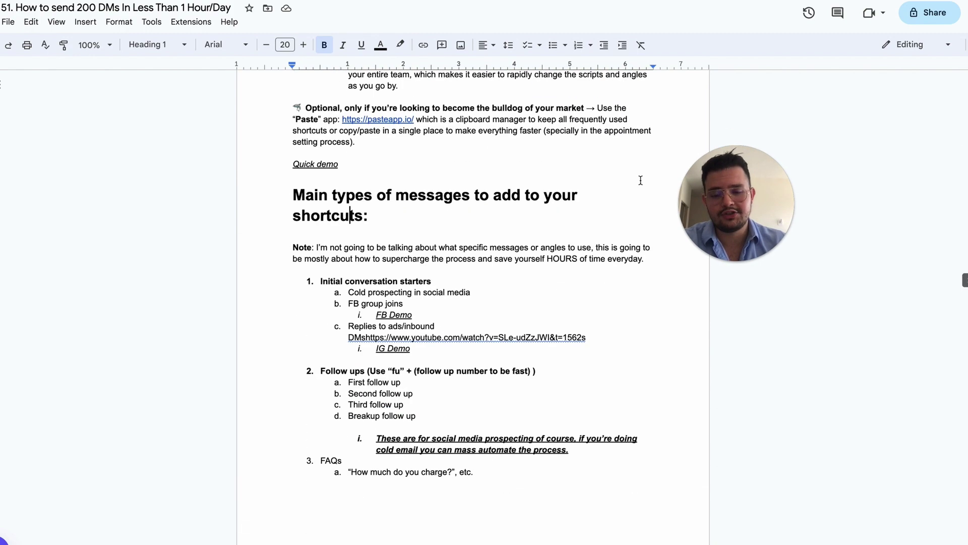
scroll(428, 226, up, 2)
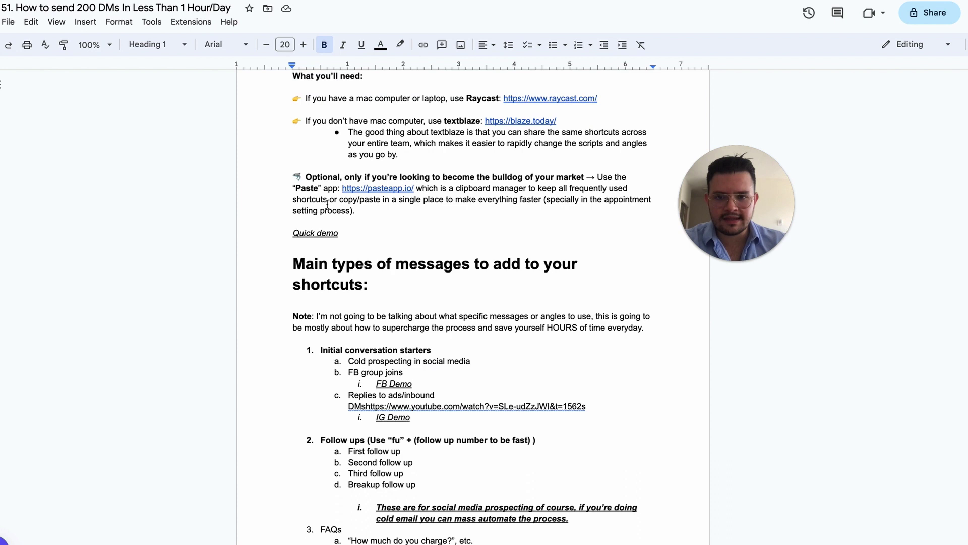
click(434, 173)
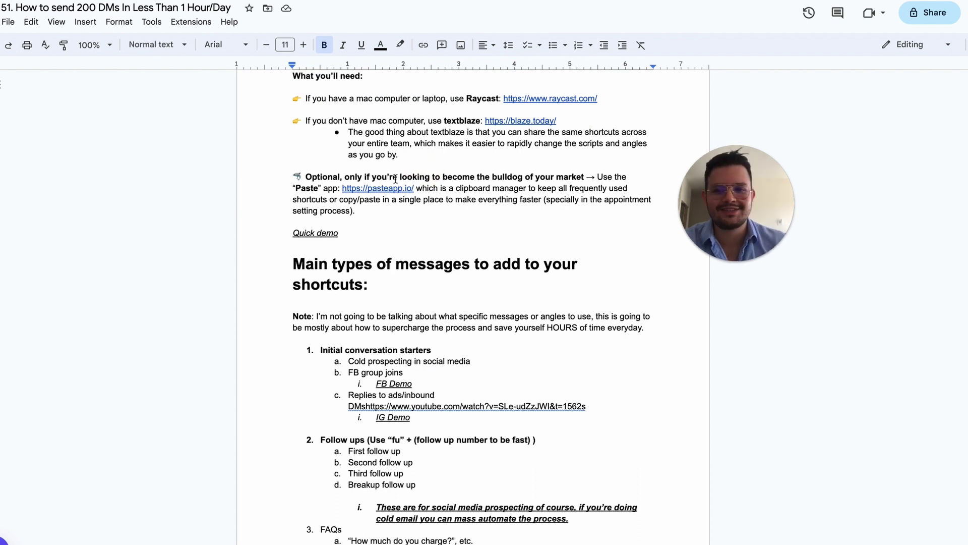
drag(398, 178, 540, 177)
click(538, 177)
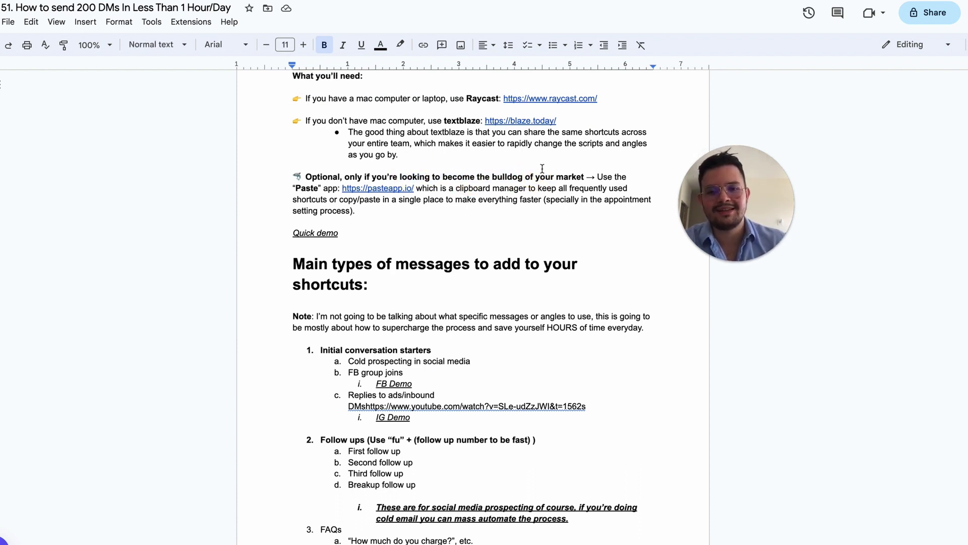
drag(464, 176, 552, 178)
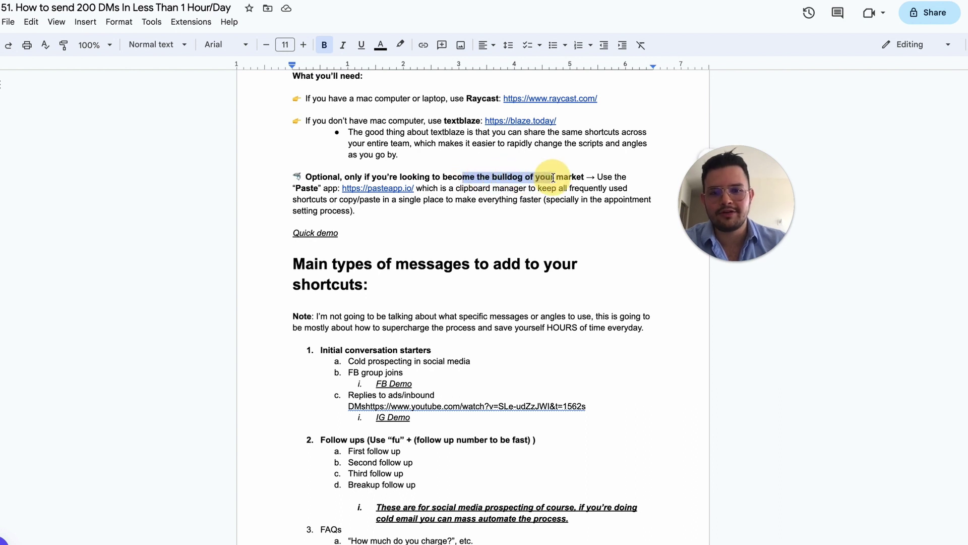
click(553, 178)
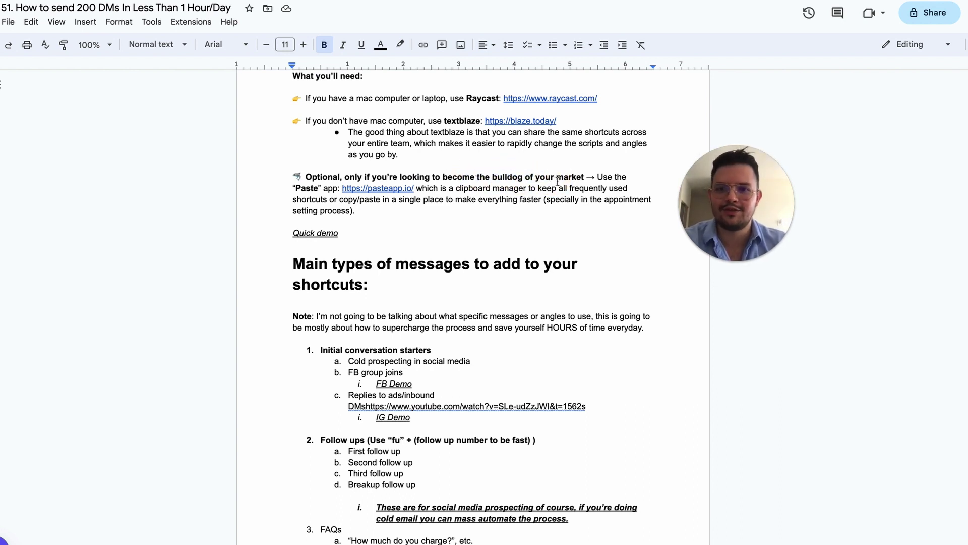
drag(577, 177, 518, 177)
scroll(543, 170, down, 2)
click(444, 171)
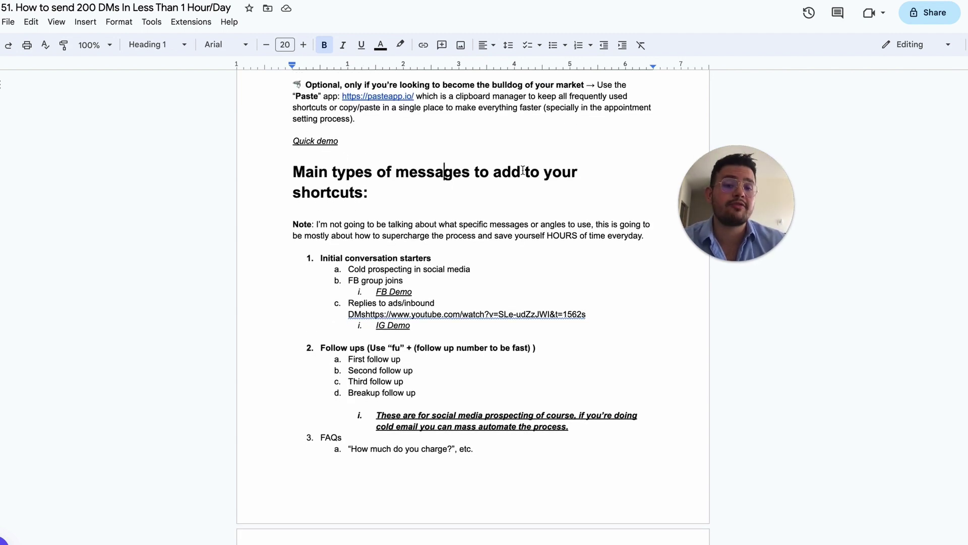
Step: Highlight the Main types of messages heading, the 'supercharge the process' note, and Initial conversation starters
click(287, 175)
drag(286, 174, 426, 207)
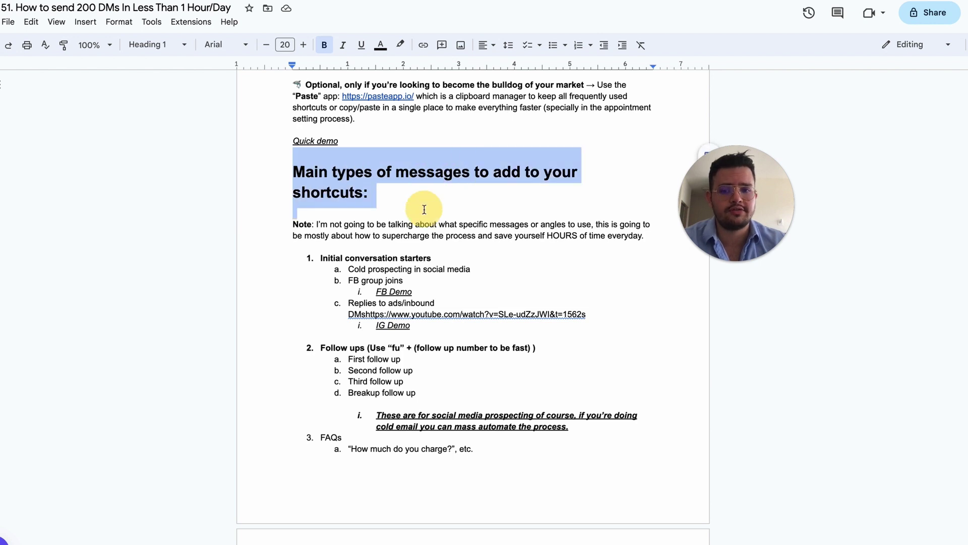
click(428, 212)
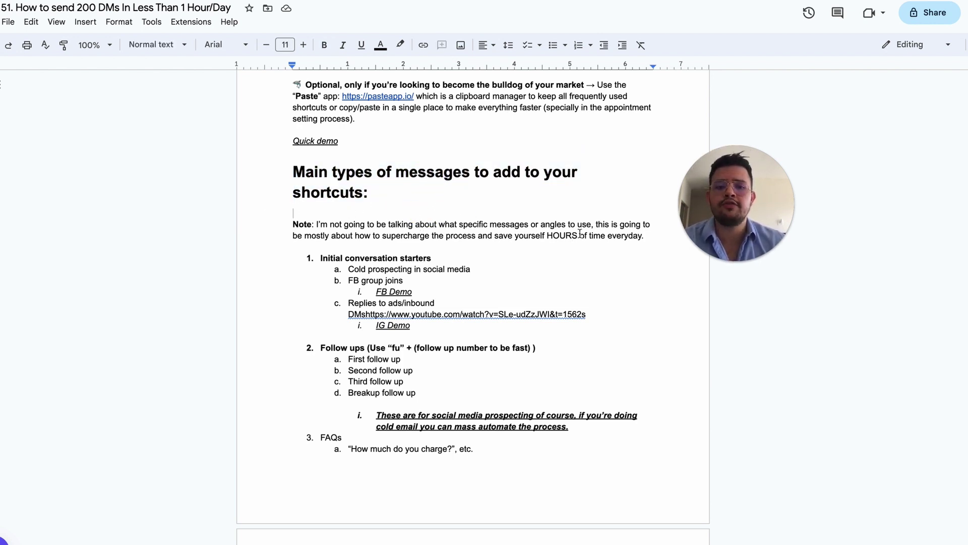
drag(382, 237, 528, 238)
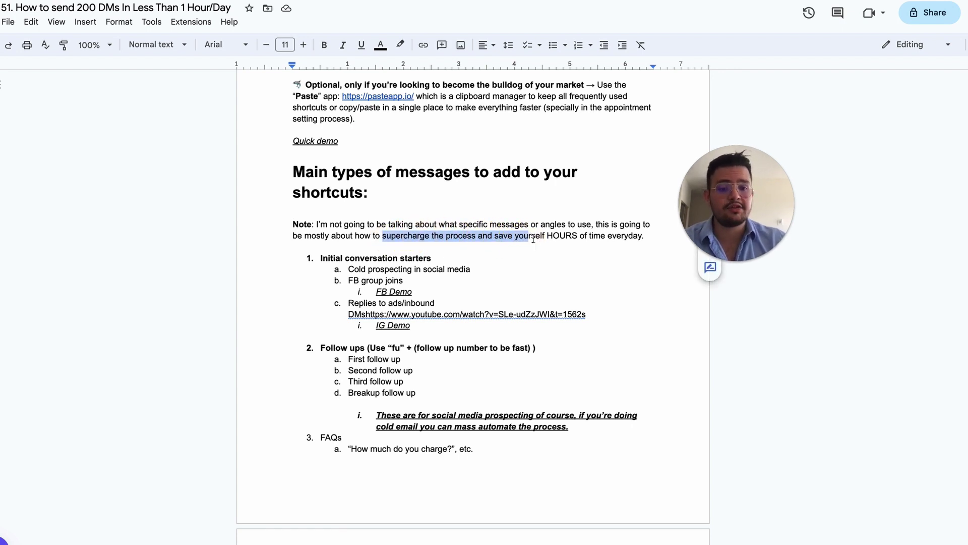
click(577, 233)
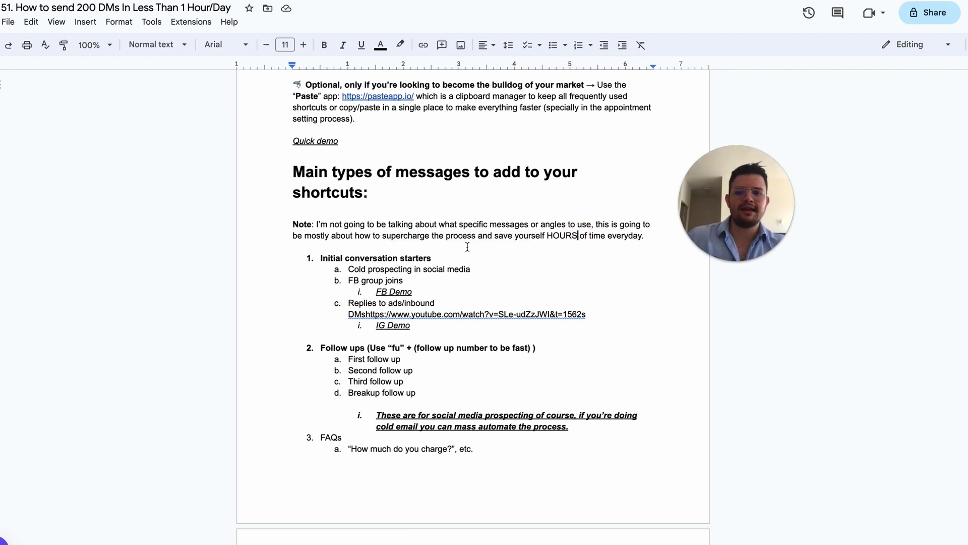
scroll(465, 251, down, 1)
click(388, 236)
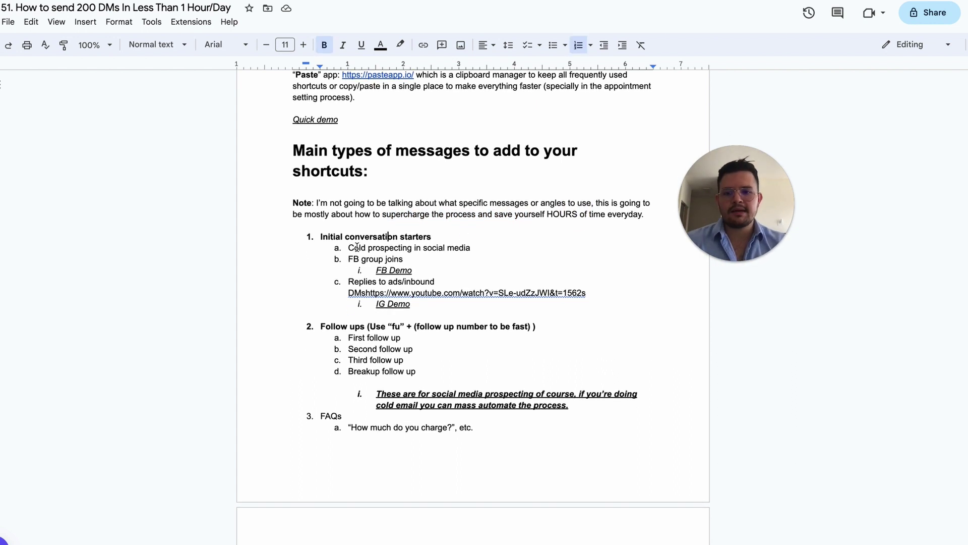
drag(310, 238, 432, 237)
click(431, 237)
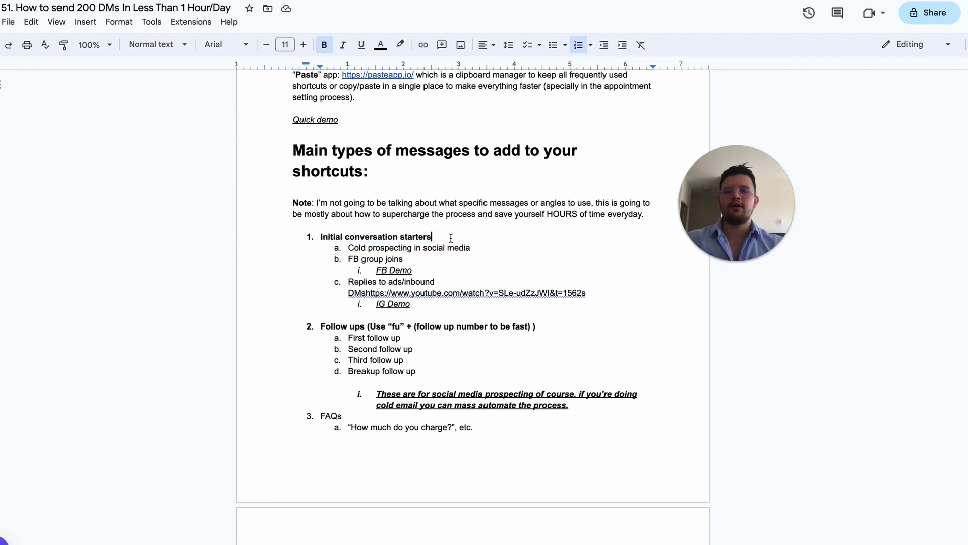
Step: Point out Cold prospecting, then insert an empty line above the list and bring up Raycast
click(332, 236)
drag(321, 236, 431, 237)
click(429, 236)
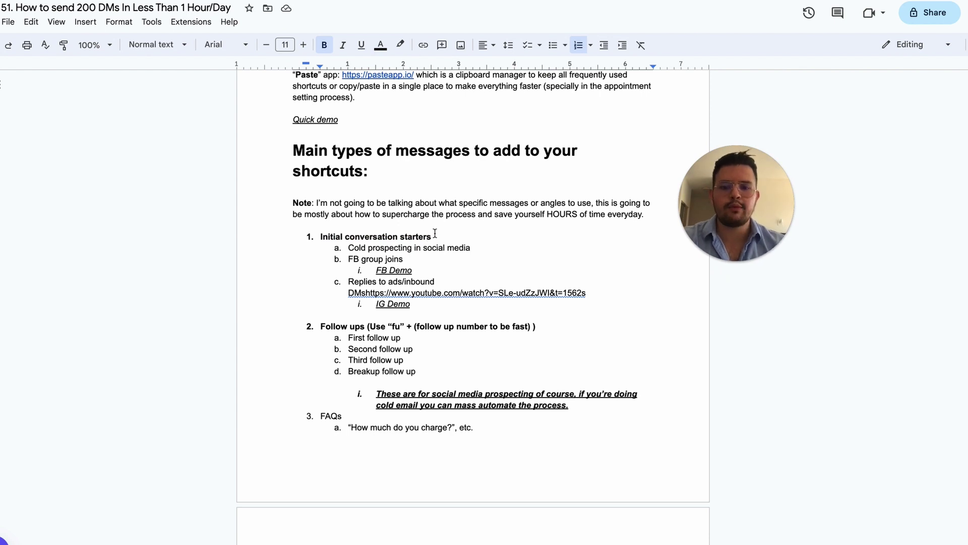
drag(361, 248, 398, 248)
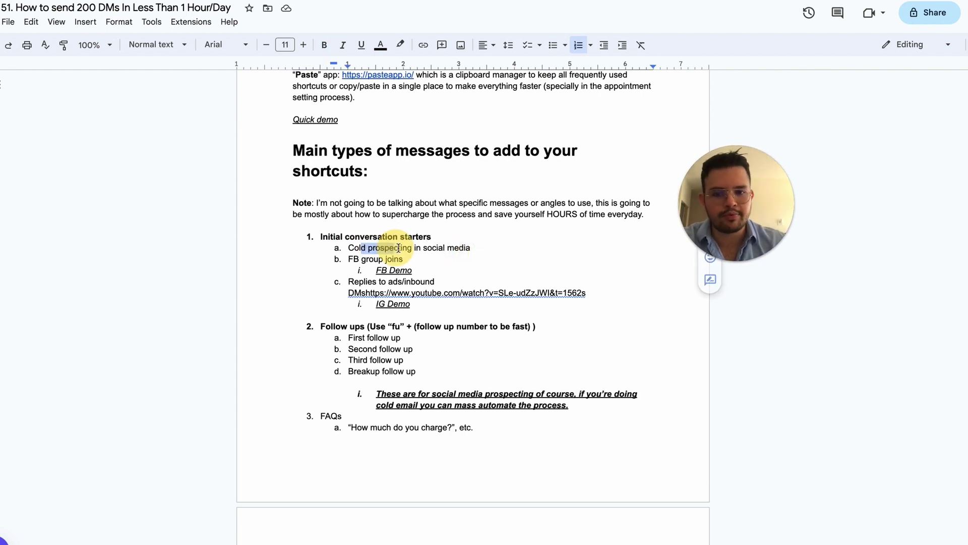
click(405, 247)
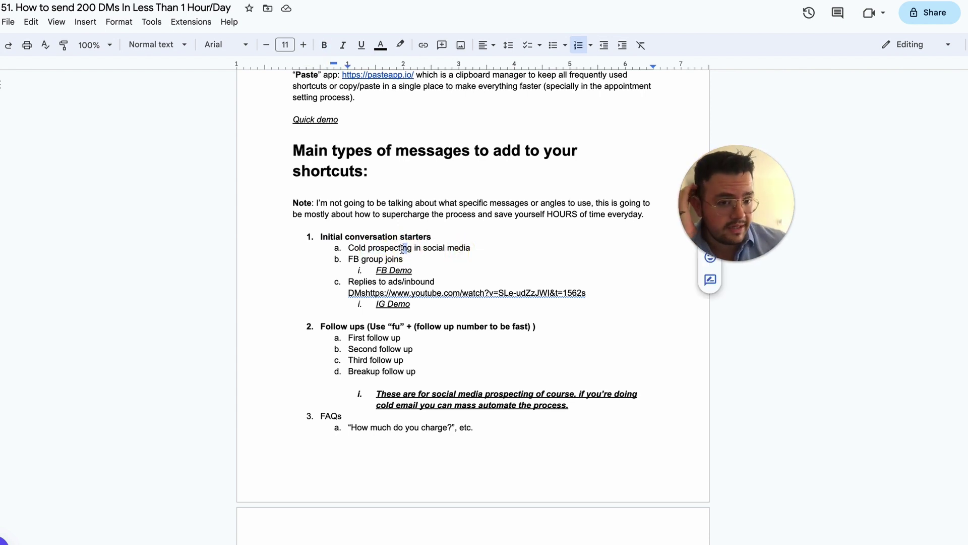
click(477, 236)
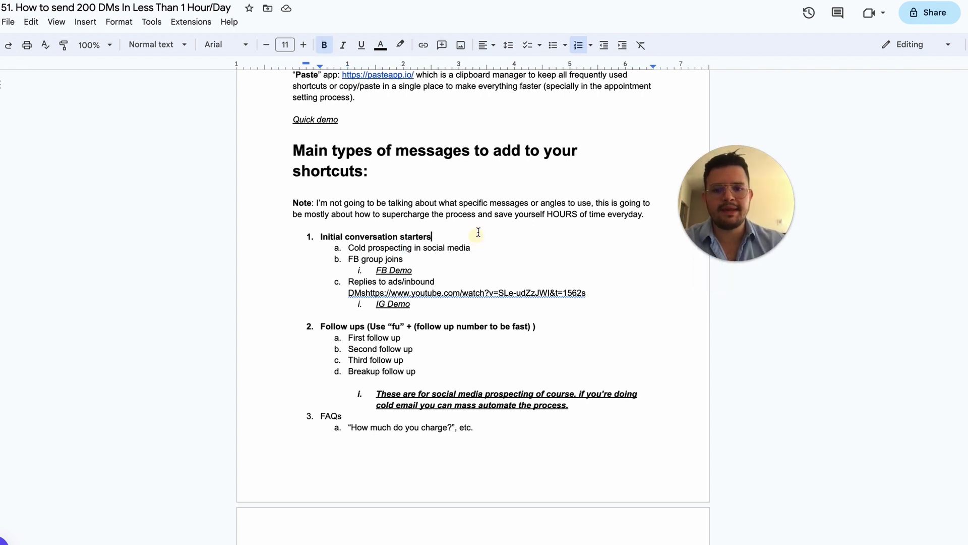
click(479, 226)
key(Return)
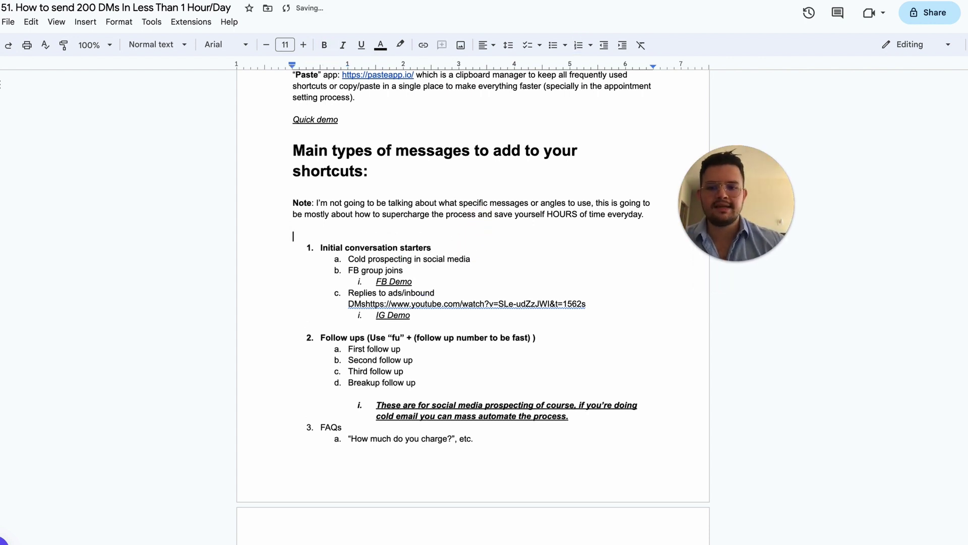
key(alt+space)
Step: Create Raycast snippet dm1, keyword dm1: 'Hey xxx - just looked at your profile, good stuff!'
text(cret)
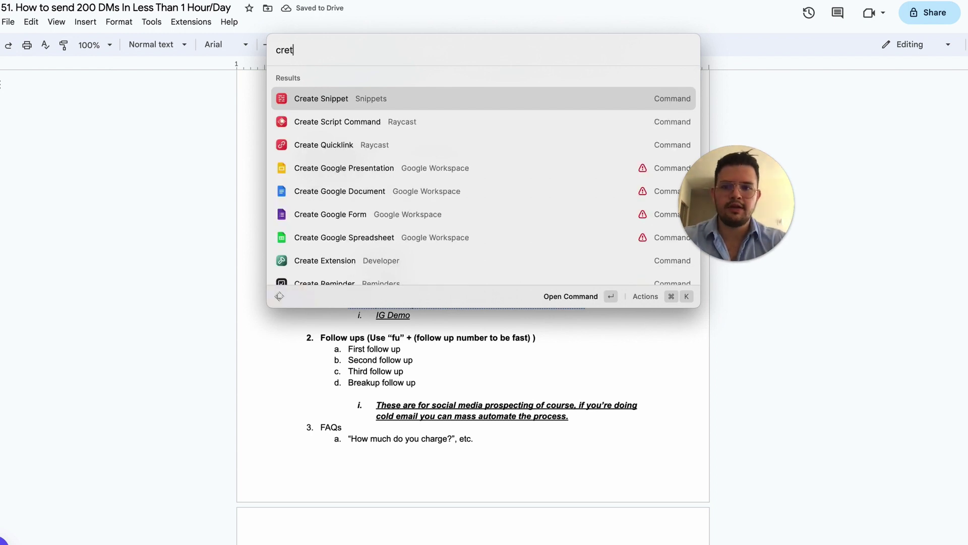
key(Return)
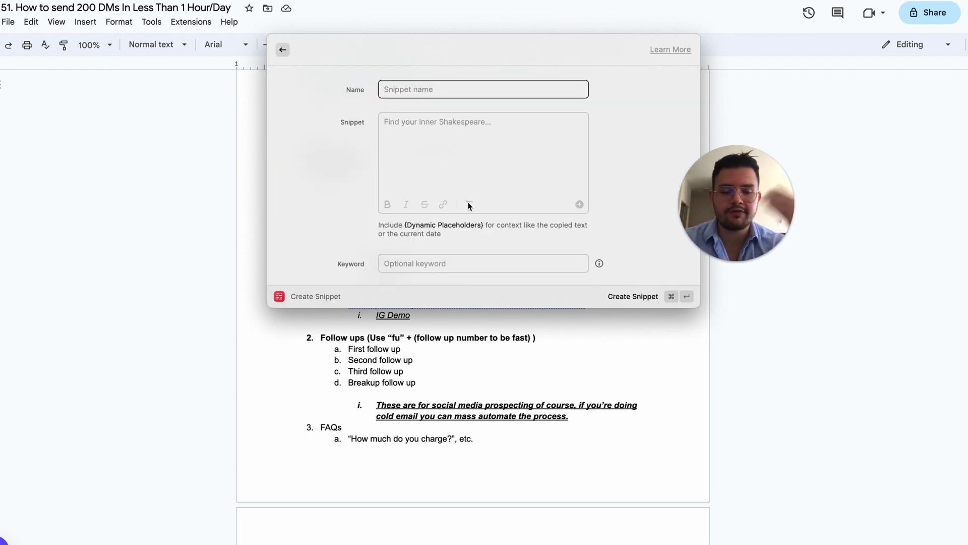
text(dm1)
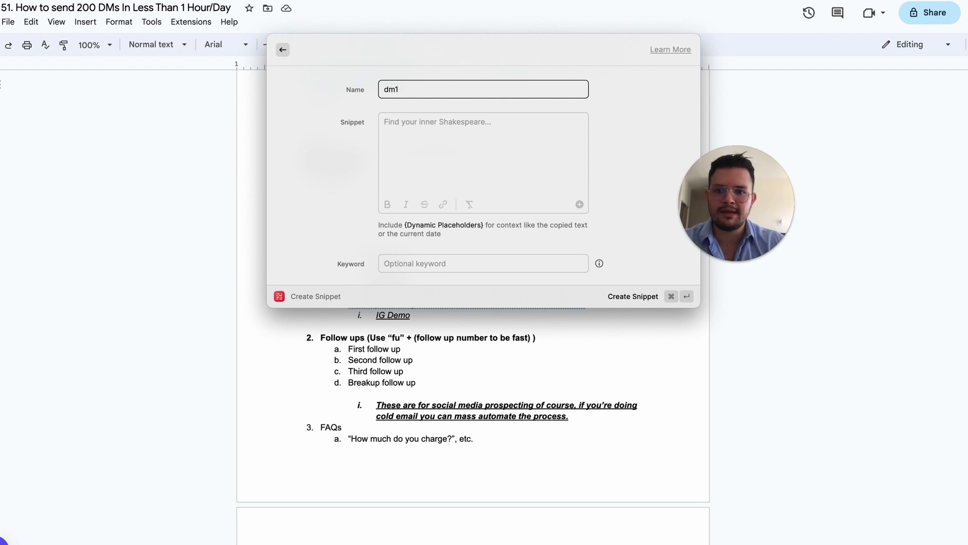
key(Tab)
text(H)
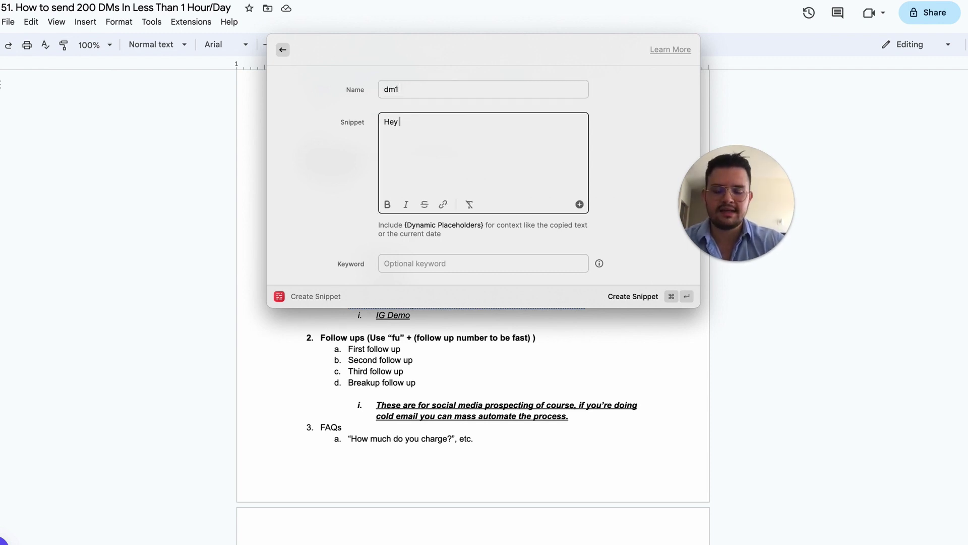
text(ey xxx )
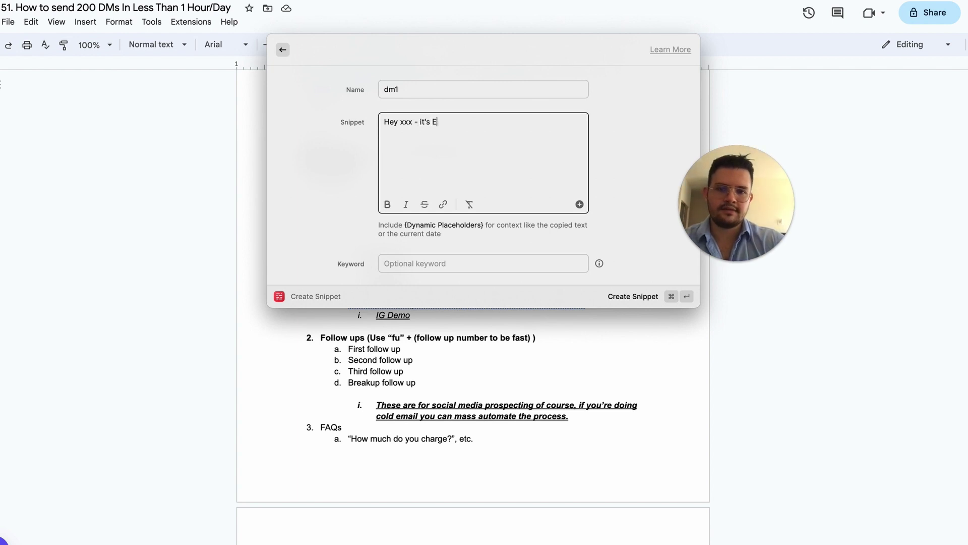
text(- j)
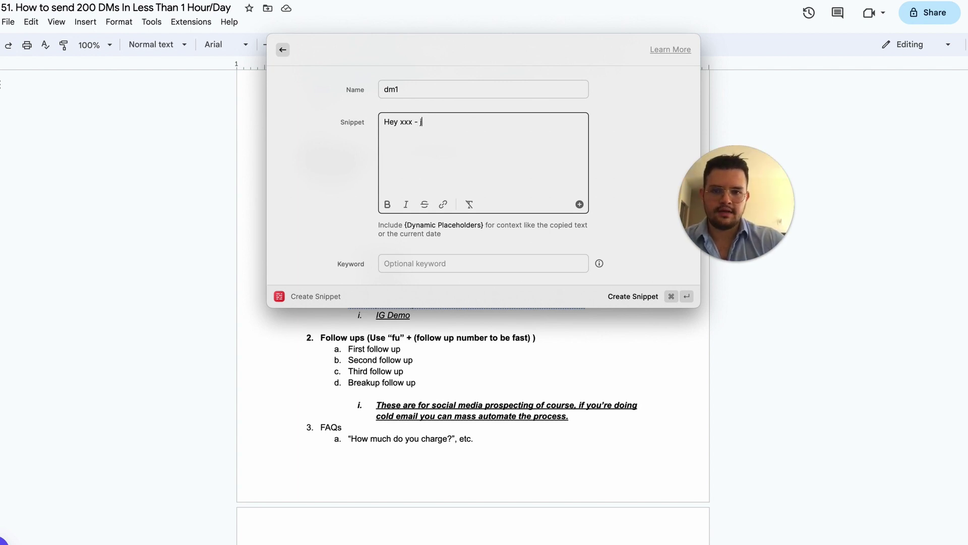
text(ust looked at y)
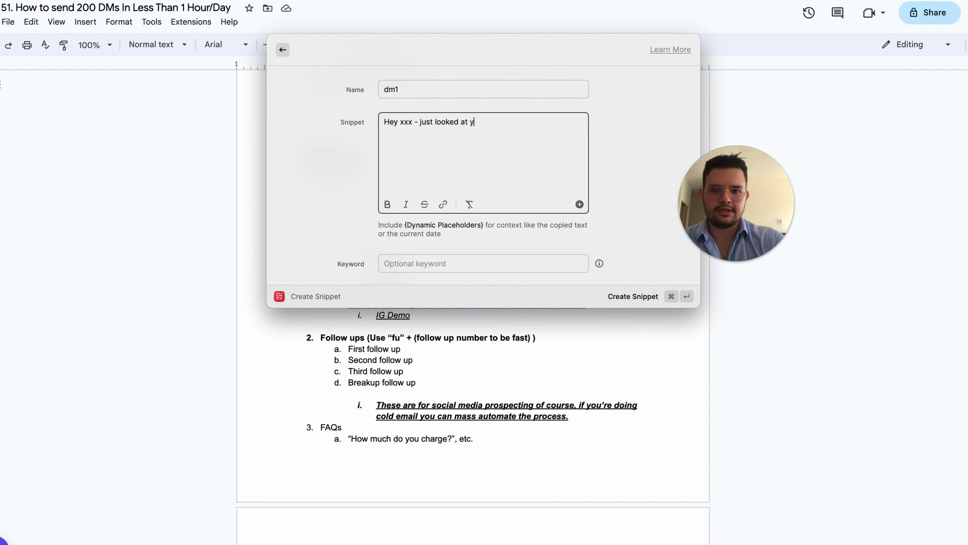
text(our profile)
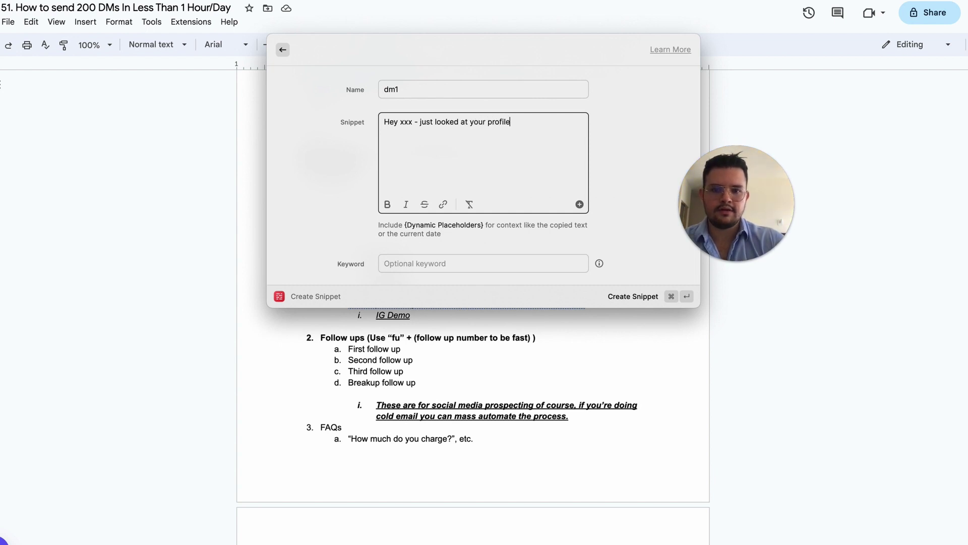
text(, good stu)
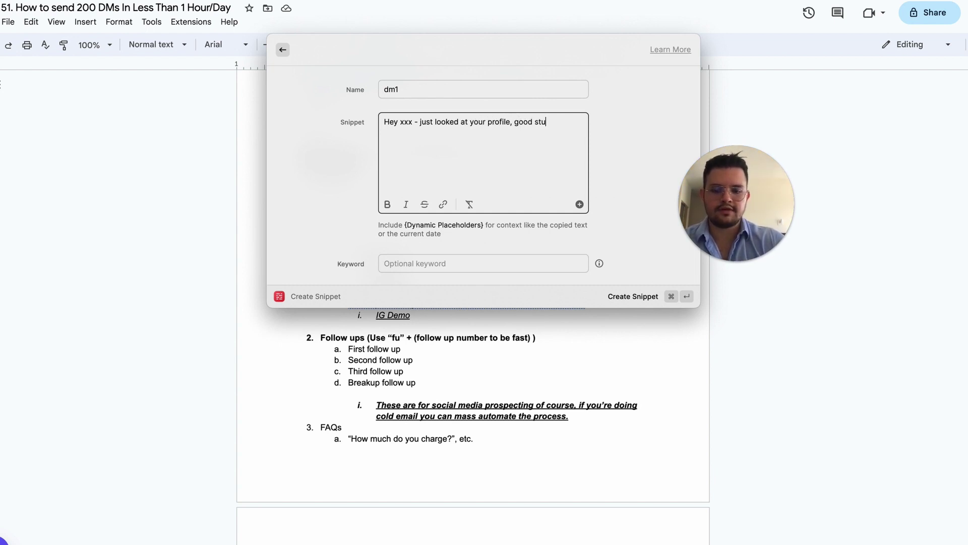
text(ff!)
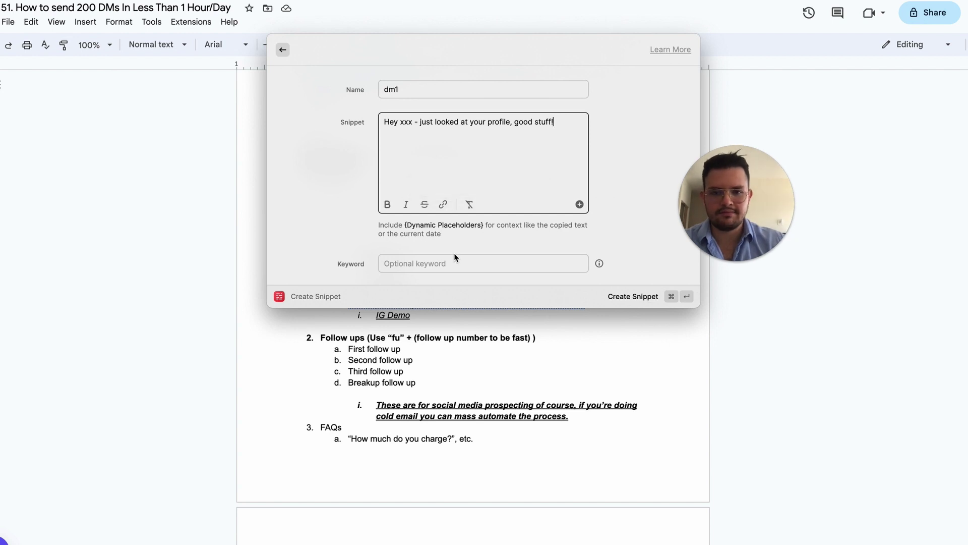
click(456, 258)
scroll(458, 256, down, 1)
text(dm)
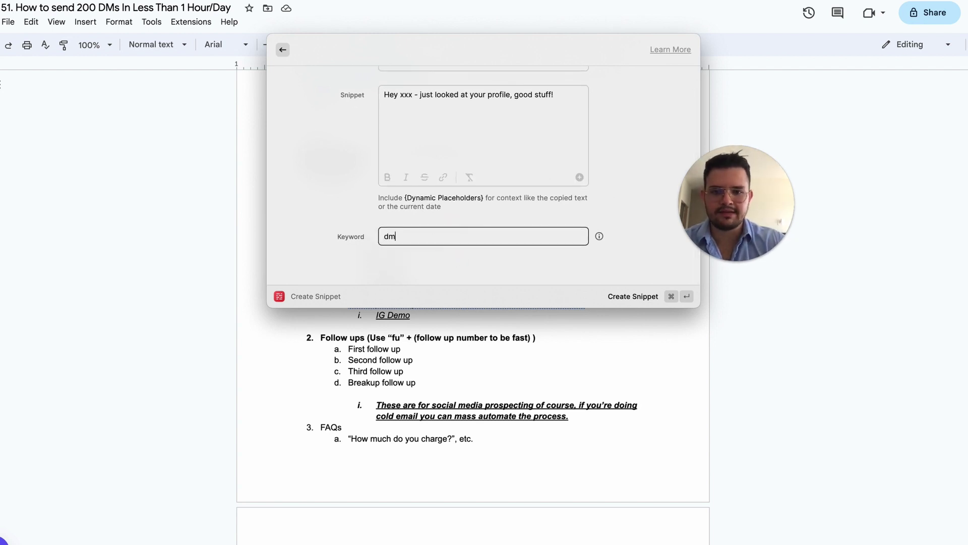
text(1)
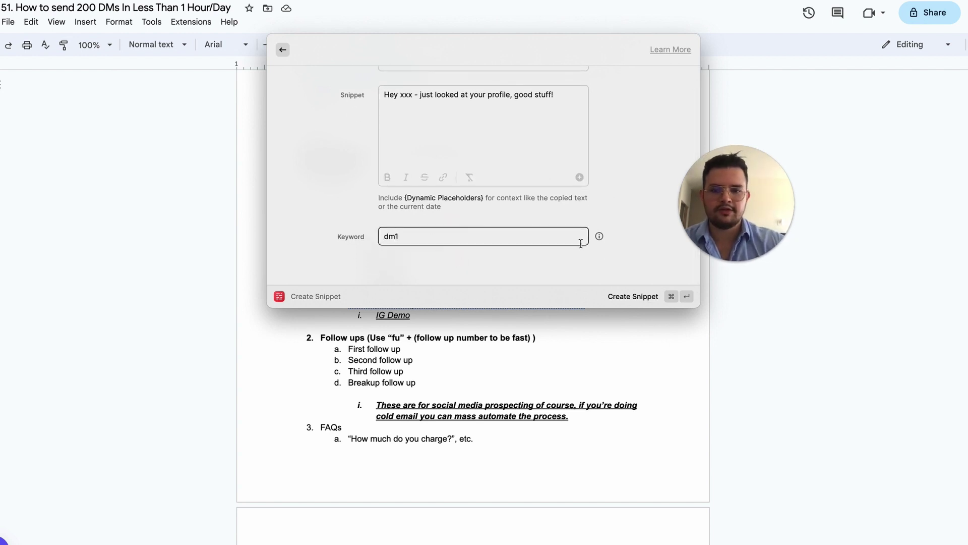
key(super+Return)
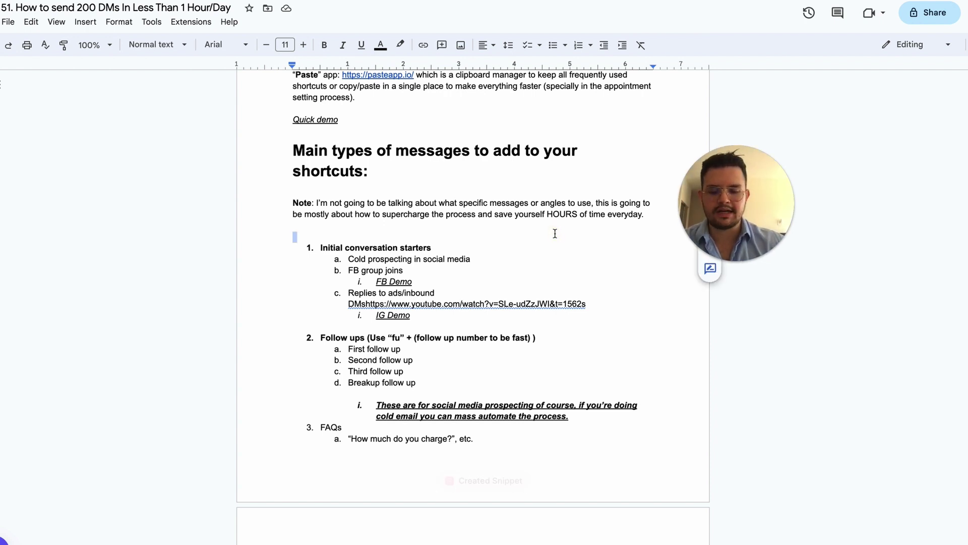
Step: Type dm1 to test-expand the greeting snippet, then delete the expanded line
text(dm1)
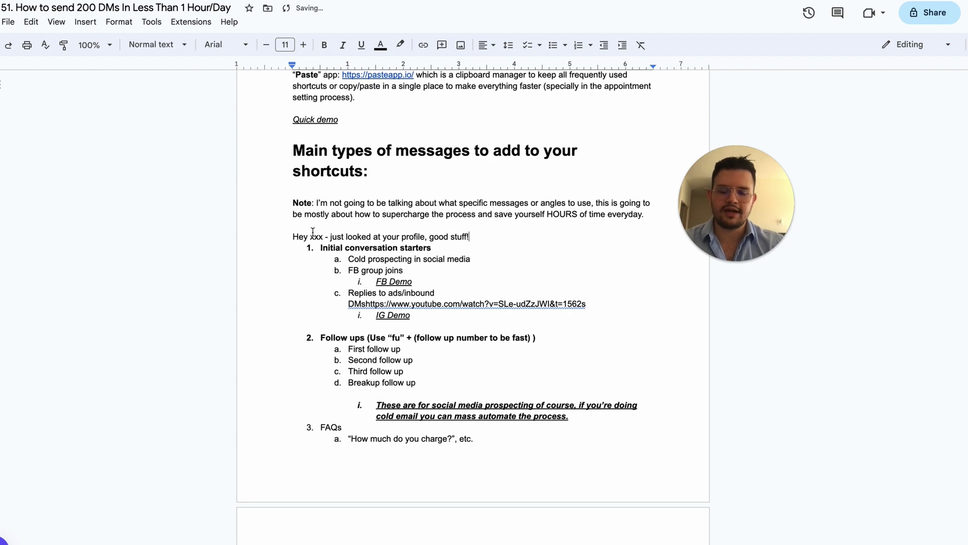
click(377, 233)
triple_click(371, 236)
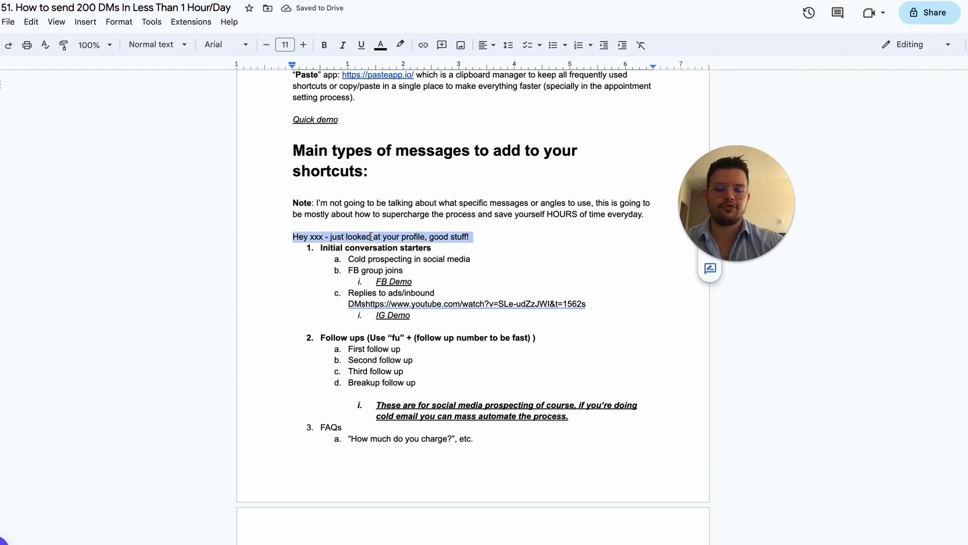
key(BackSpace)
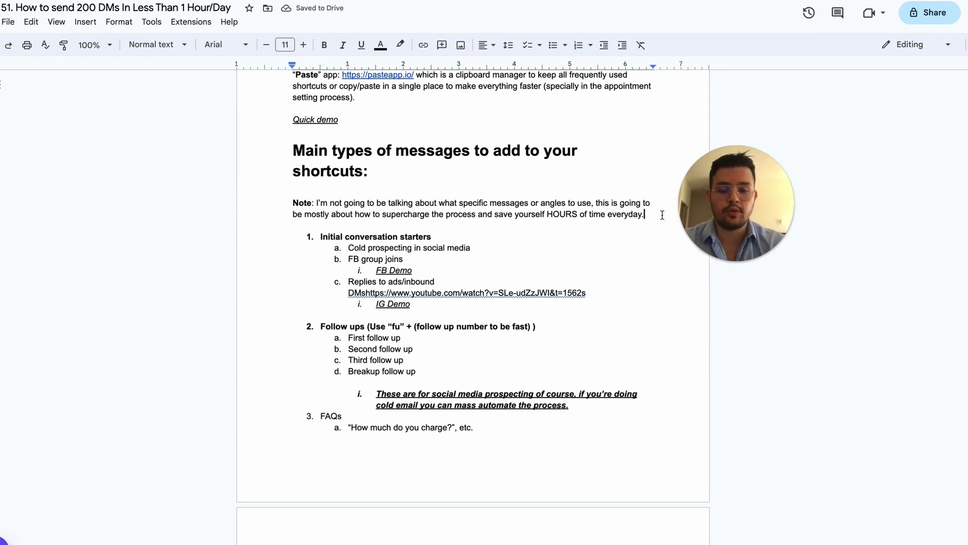
Step: Add an empty line above the conversation starters list and briefly show Paste's clipboard history
key(Return)
key(shift+super+v)
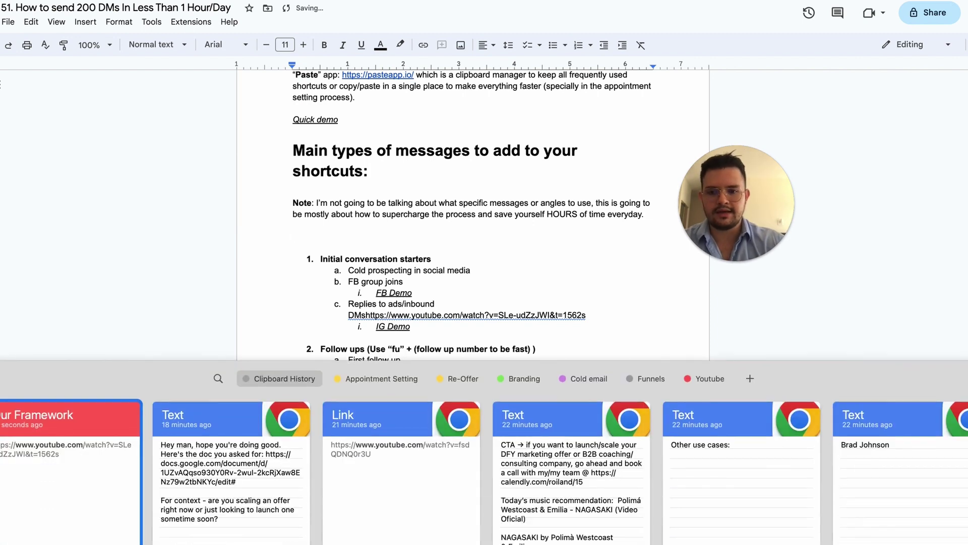
key(Escape)
Step: Create Raycast snippet dm2, keyword dm2, offering a client-getting training, ending 'No worries either way 💪'
key(alt+space)
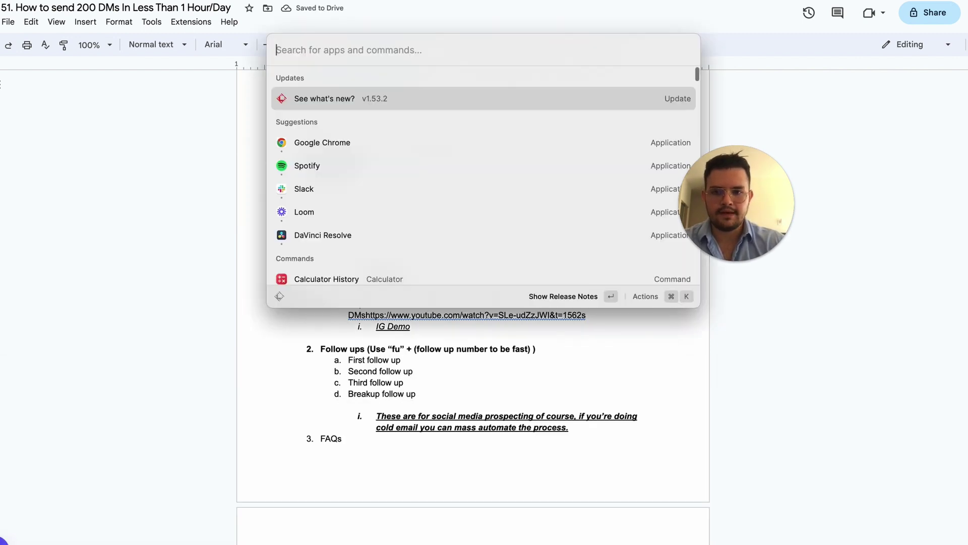
text(cre)
key(Return)
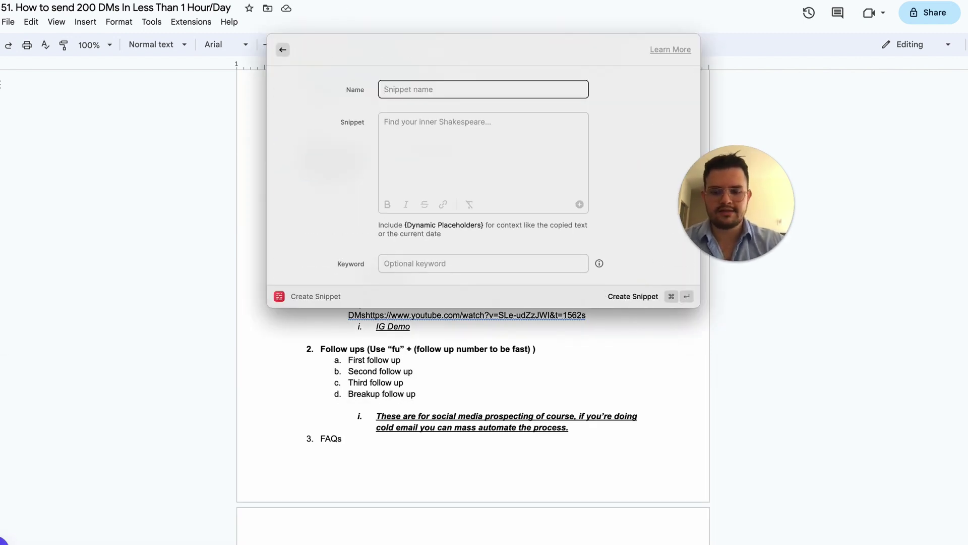
text(dm2)
click(564, 134)
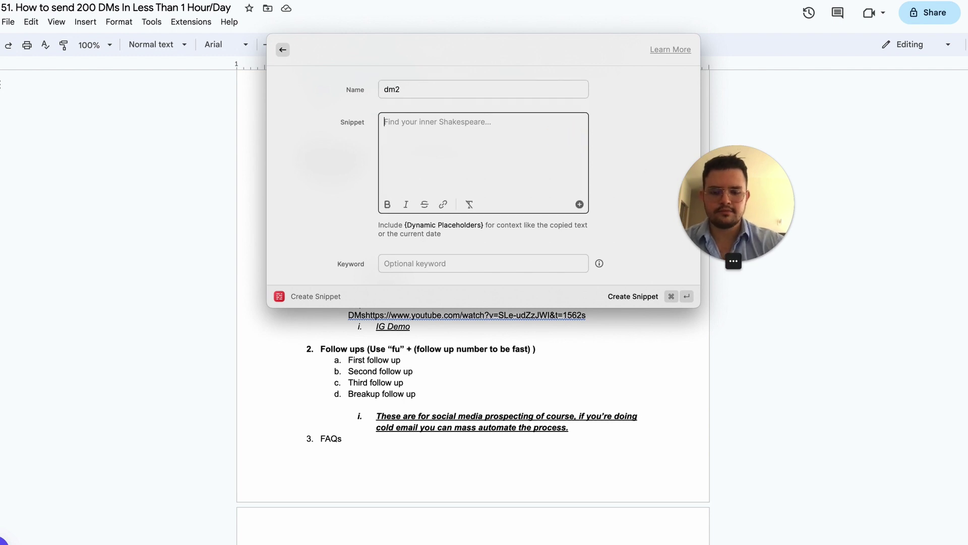
text(B)
key(BackSpace)
text(btw )
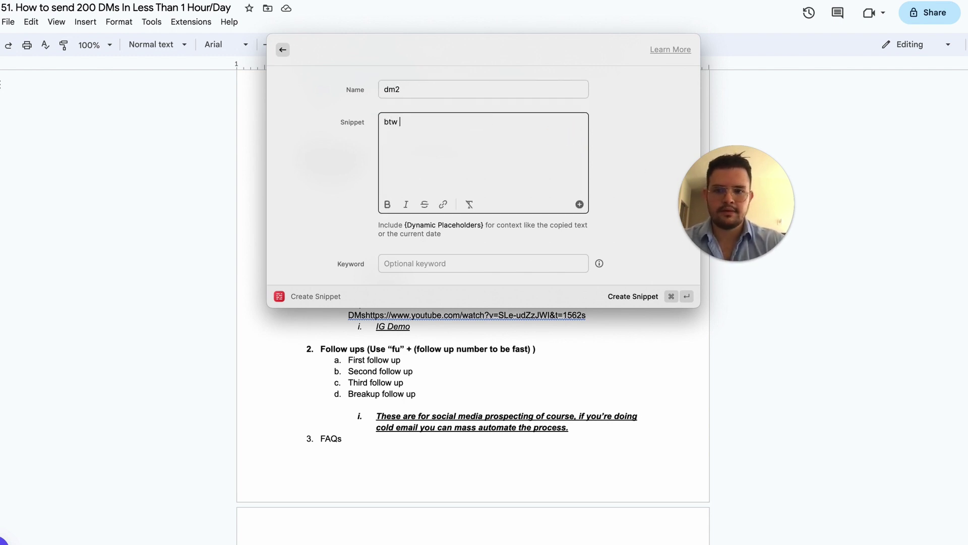
text(- just made a tr)
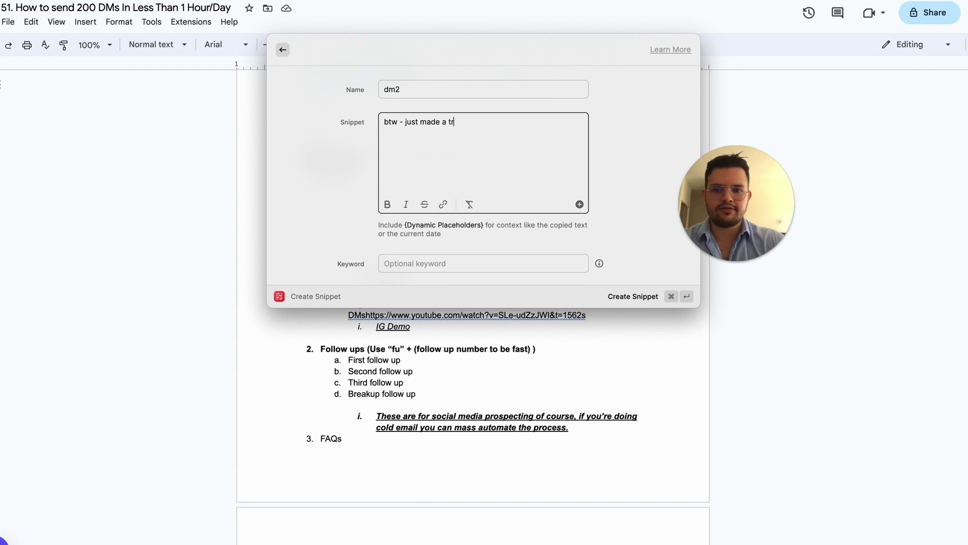
text(aining on how to )
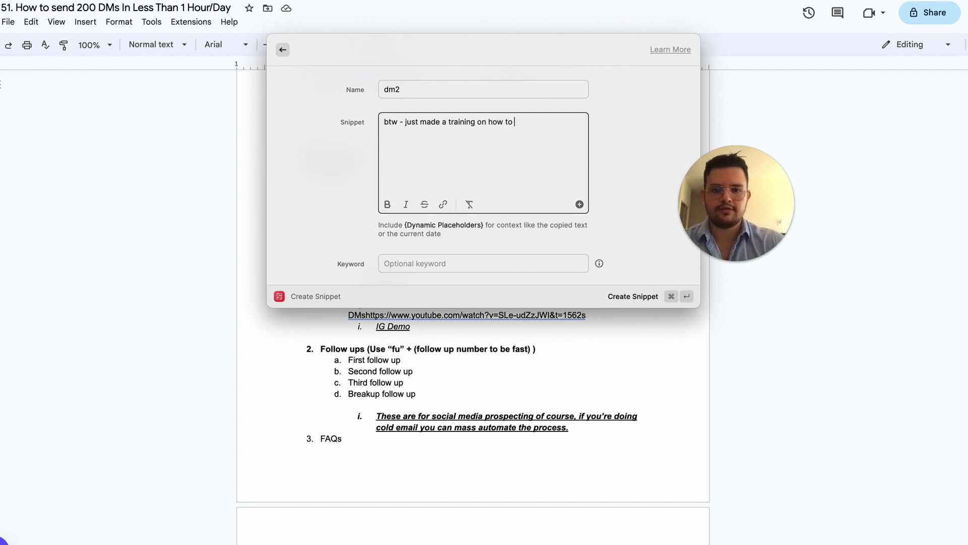
text(get clients, )
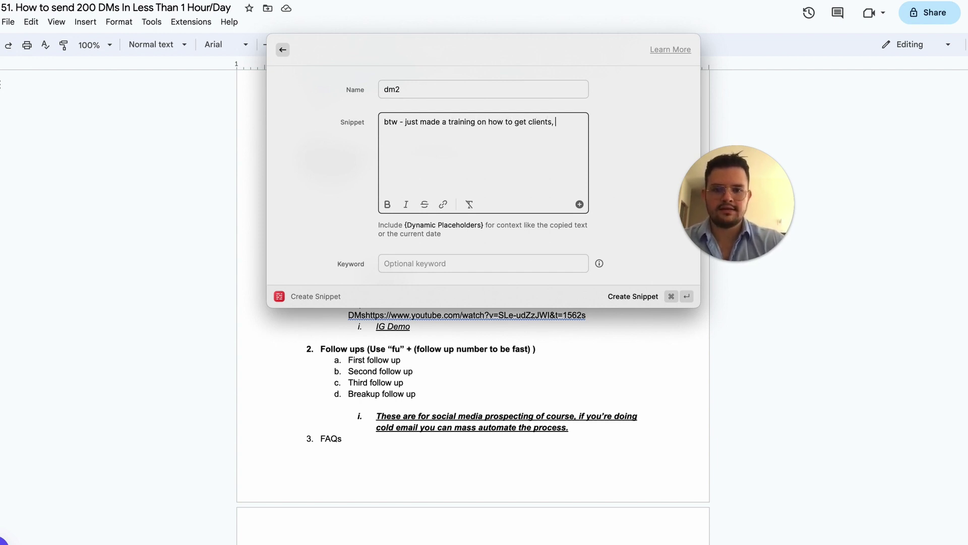
text(wnat me to )
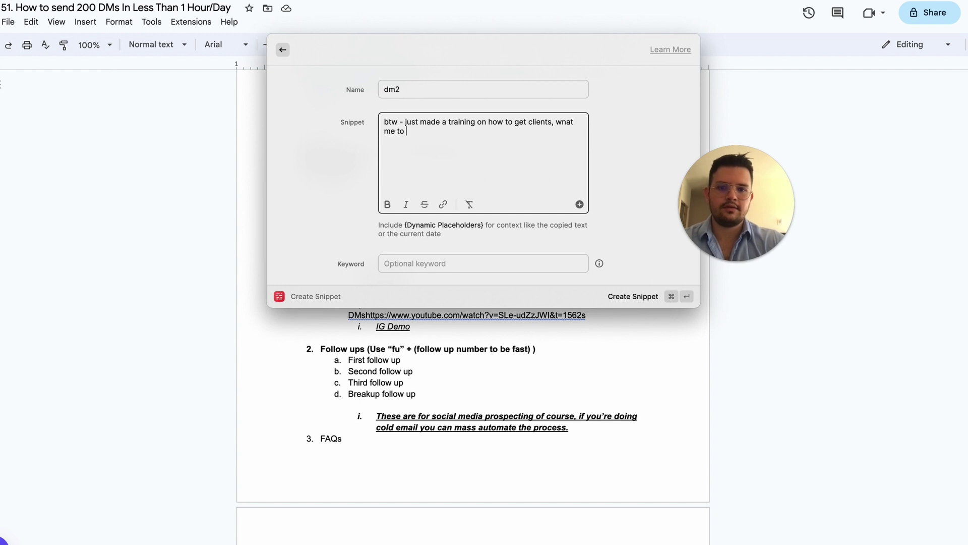
text(drop it here?  )
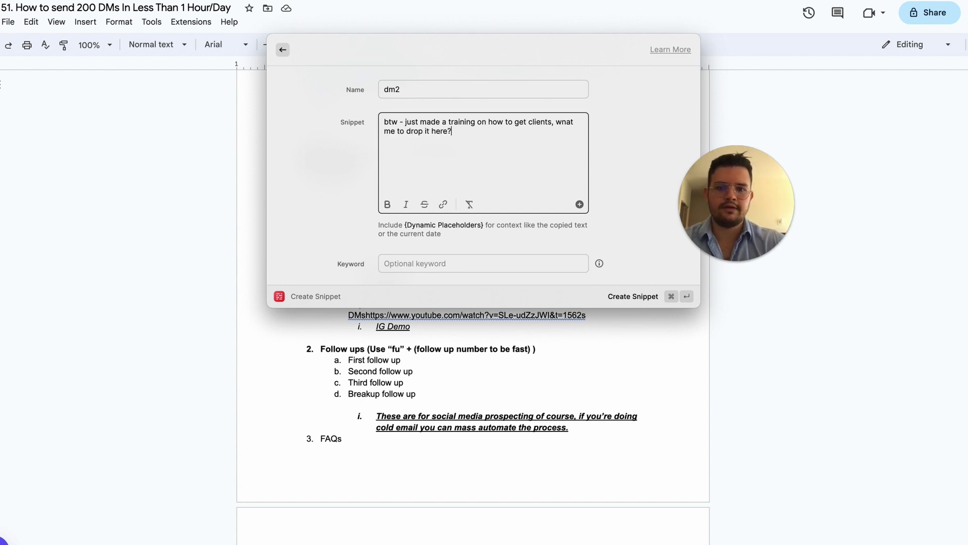
text(No worrie)
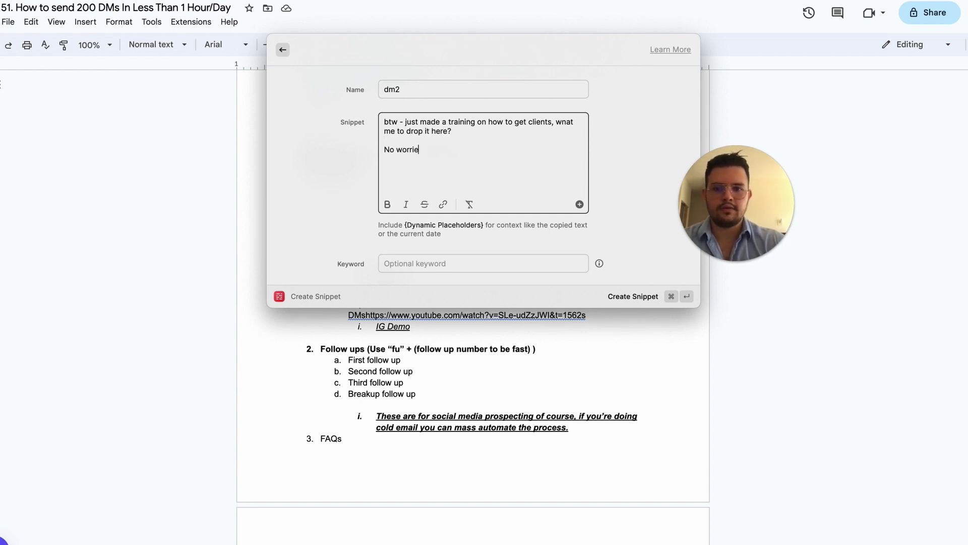
text(s either way )
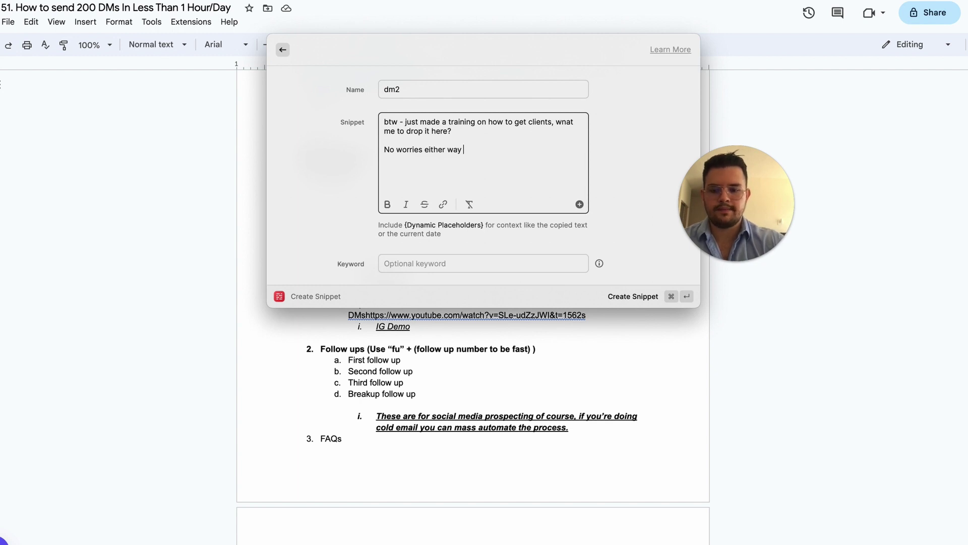
text(💪)
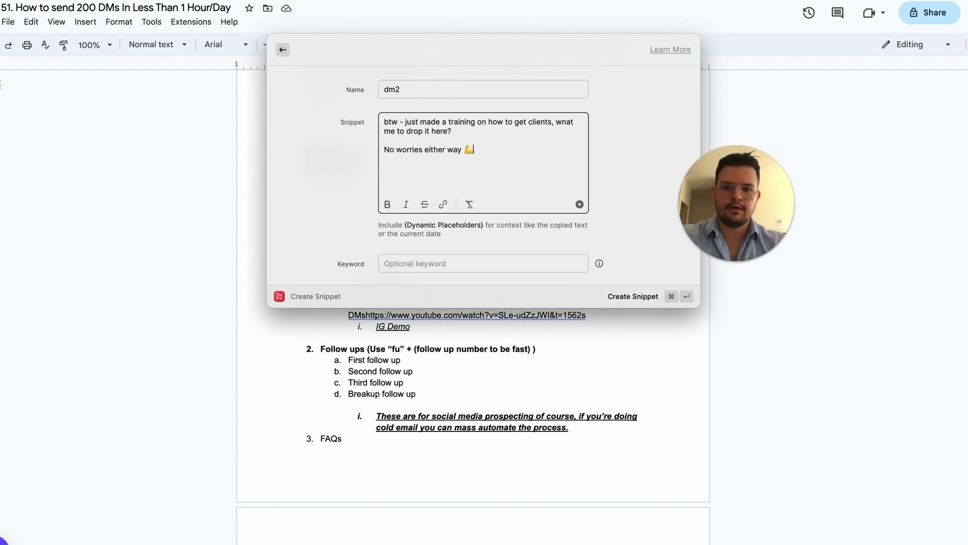
click(523, 262)
text(dm2)
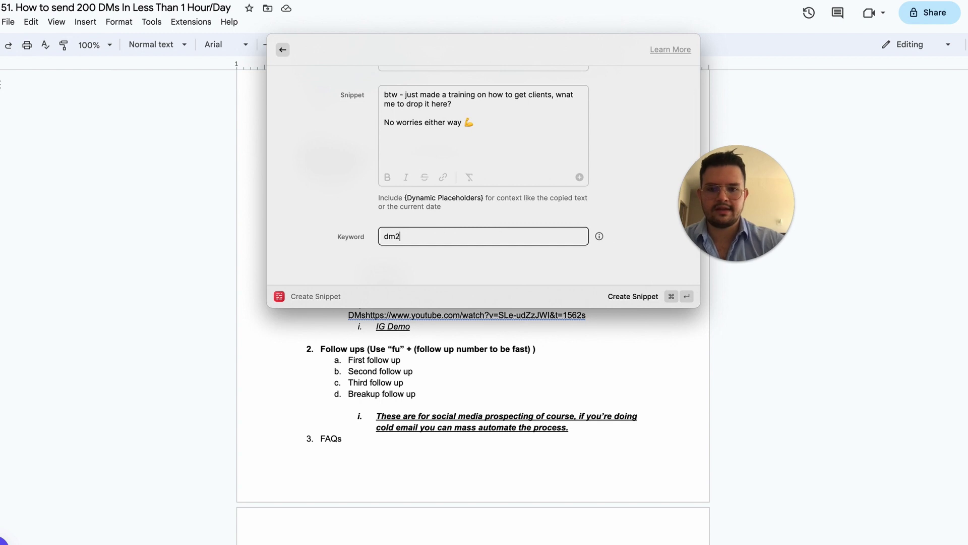
key(super+Return)
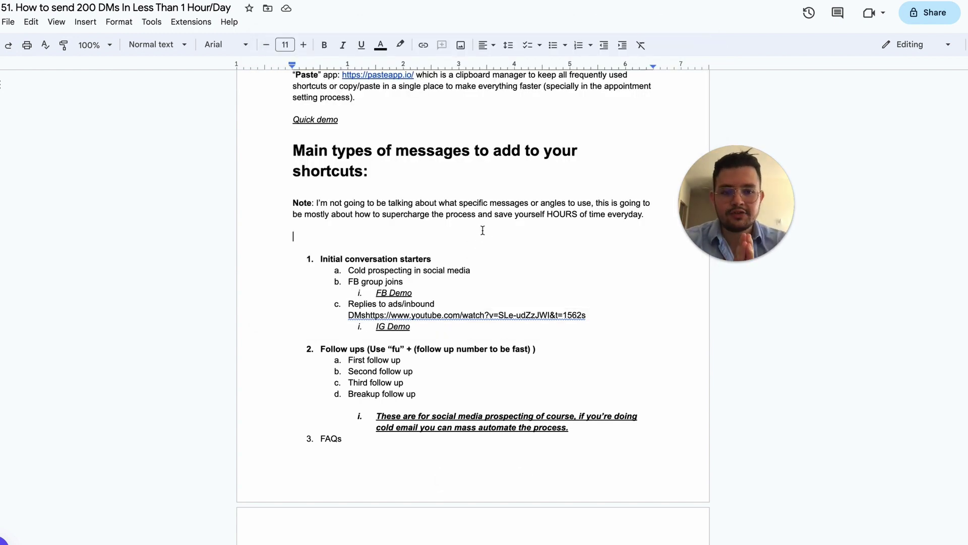
Step: Type dm1 and dm2 to test-expand both snippets, then select and delete the expanded messages
text(dm1)
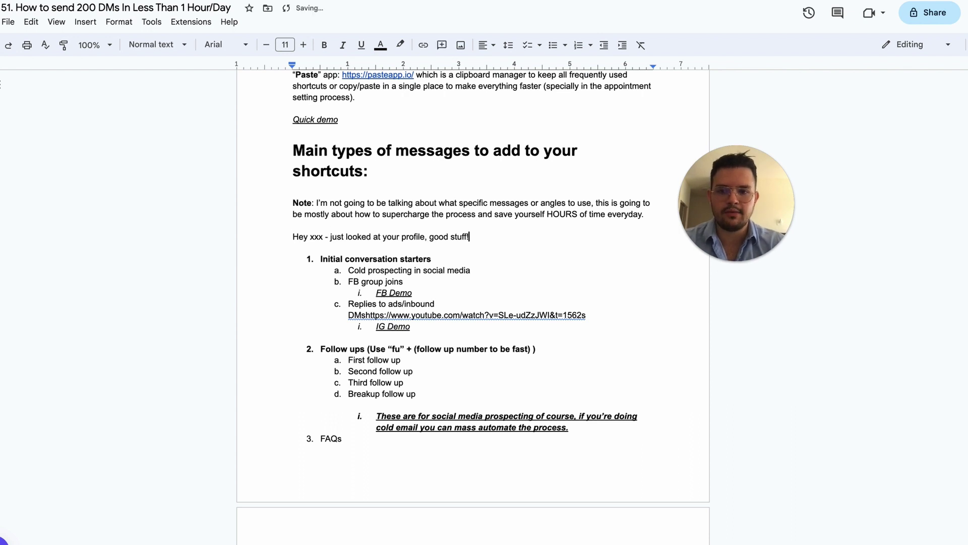
key(Return)
text(dm2)
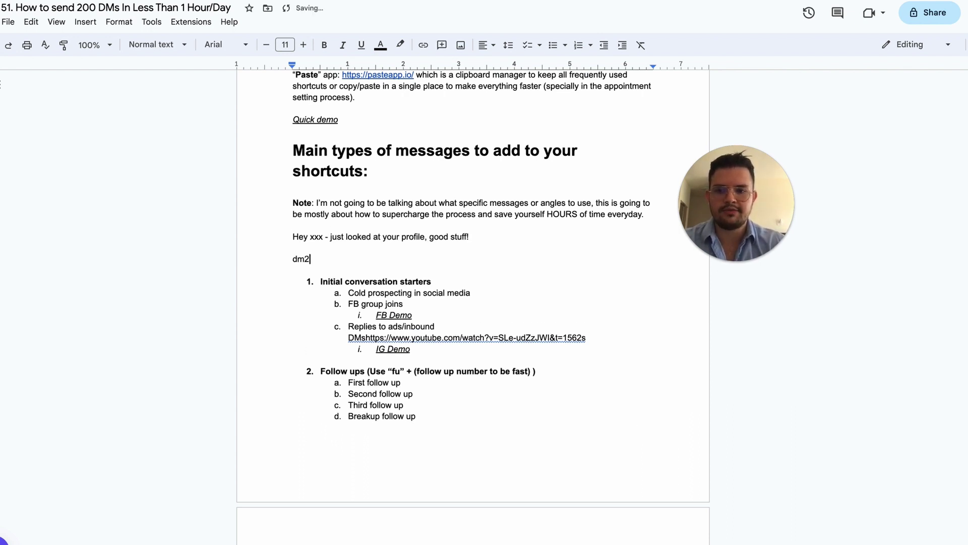
key(Return)
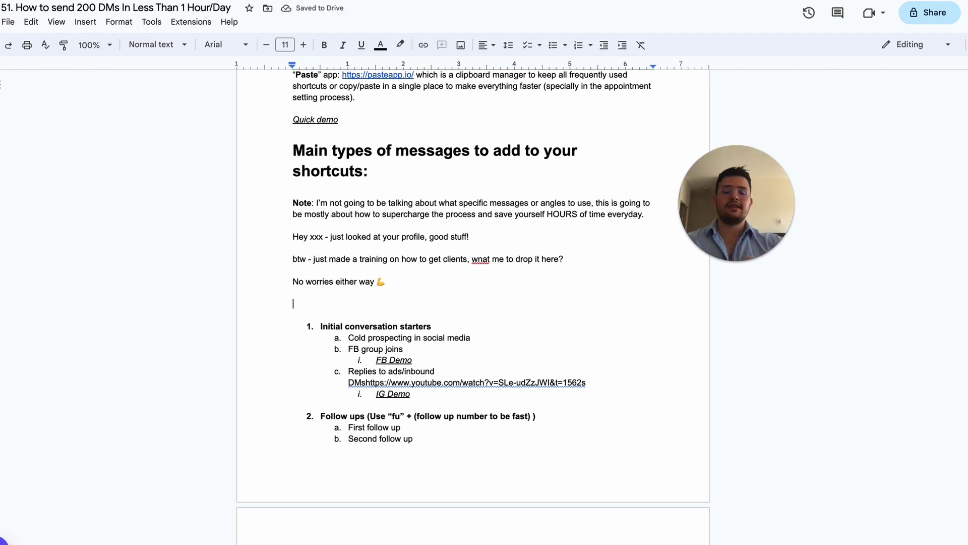
key(shift+Up)
key(shift+Up)
key(shift+Up)
key(shift+Up)
key(shift+Up)
key(shift+Up)
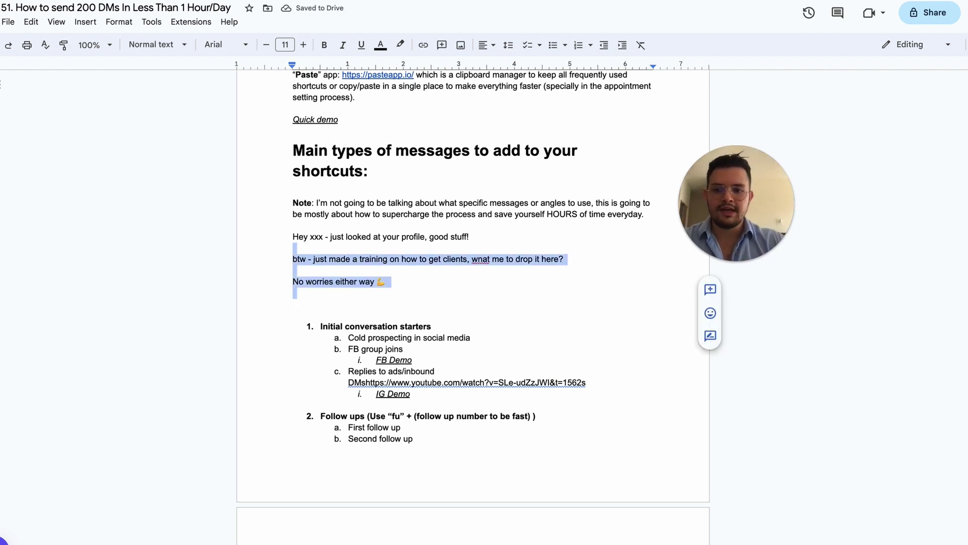
key(BackSpace)
key(BackSpace)
key(BackSpace)
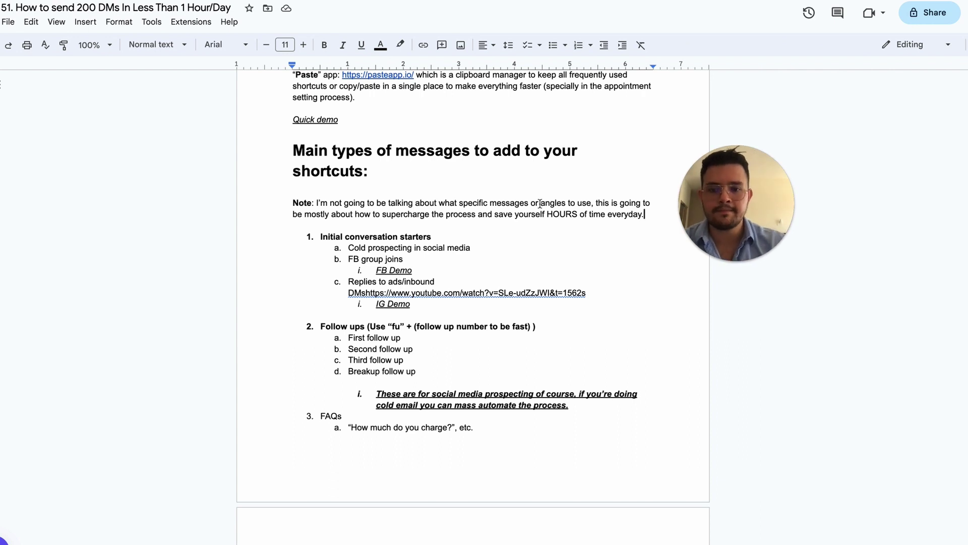
Step: Scroll down and highlight the FB group joins item in the conversation starters list
scroll(510, 210, down, 1)
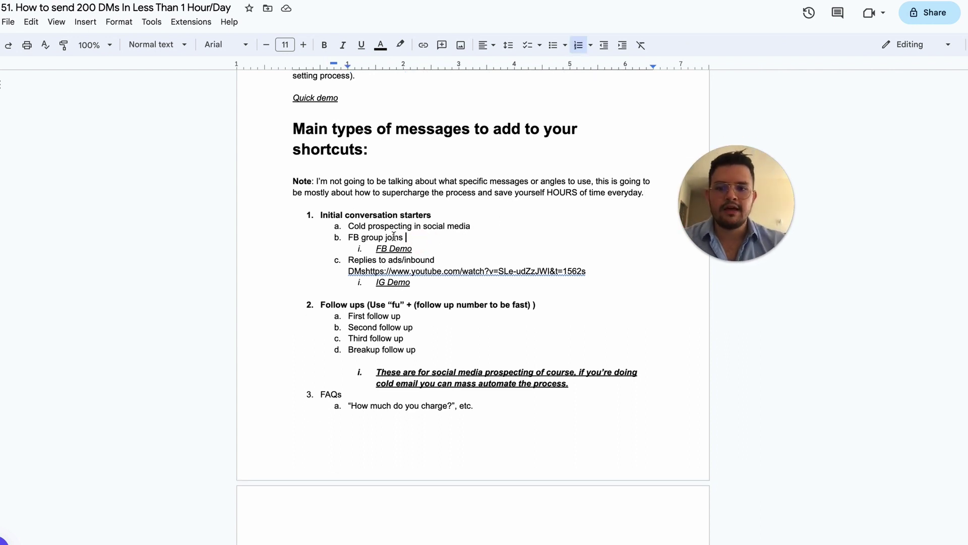
drag(354, 237, 408, 237)
click(406, 237)
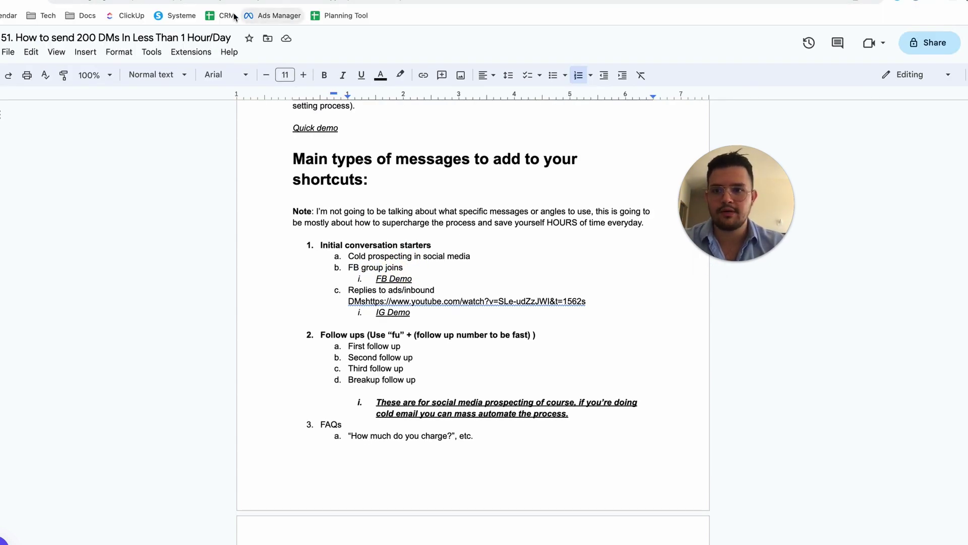
Step: Open the Master CRM sheet and grab the newest requester's name from the ROI Land Community member requests
click(222, 15)
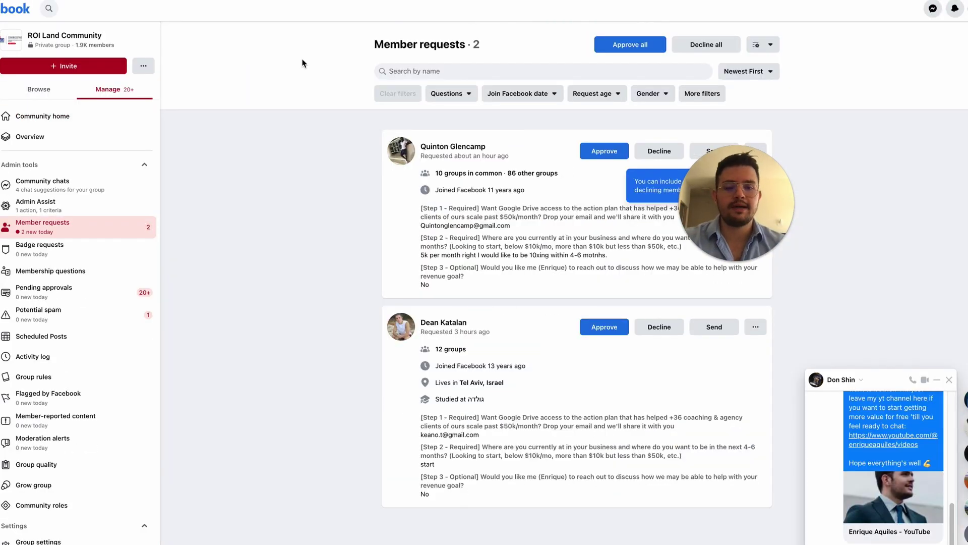
right_click(457, 148)
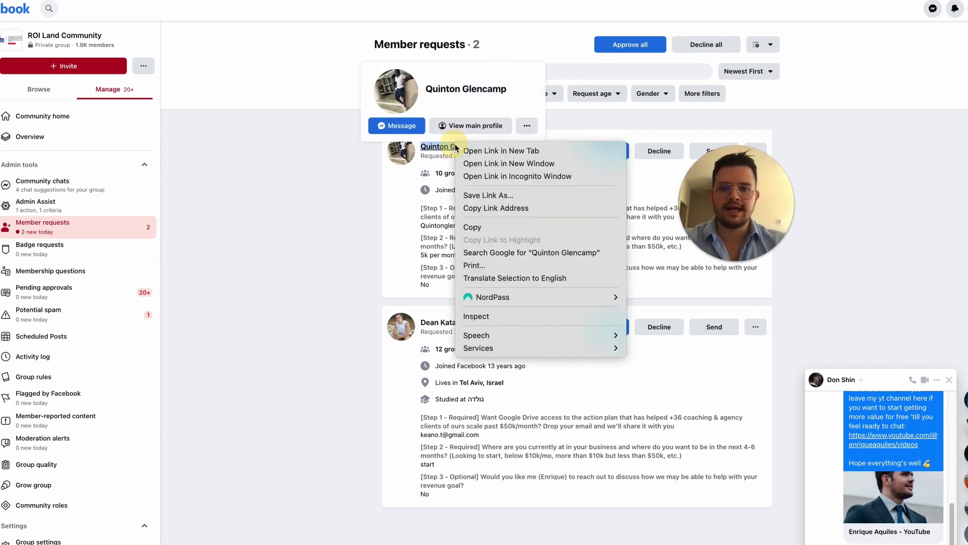
key(Escape)
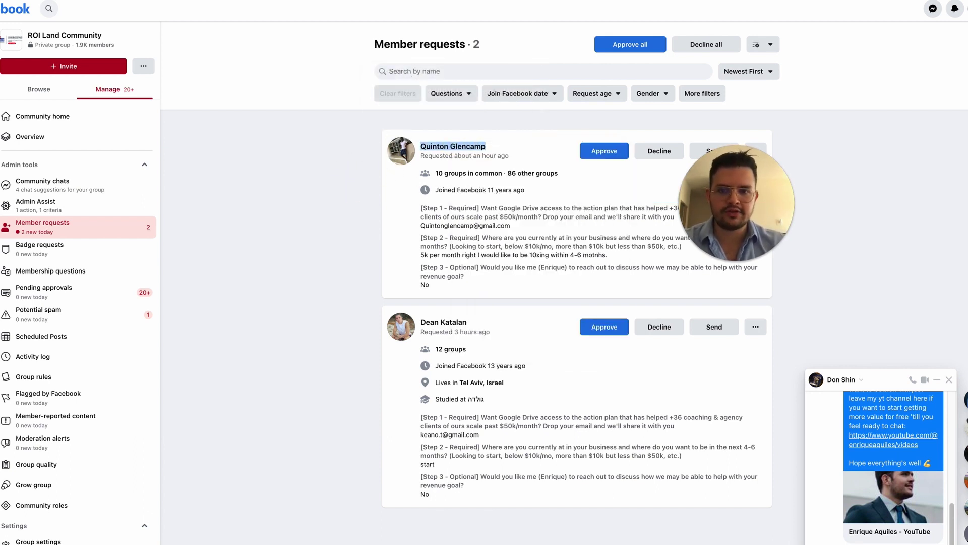
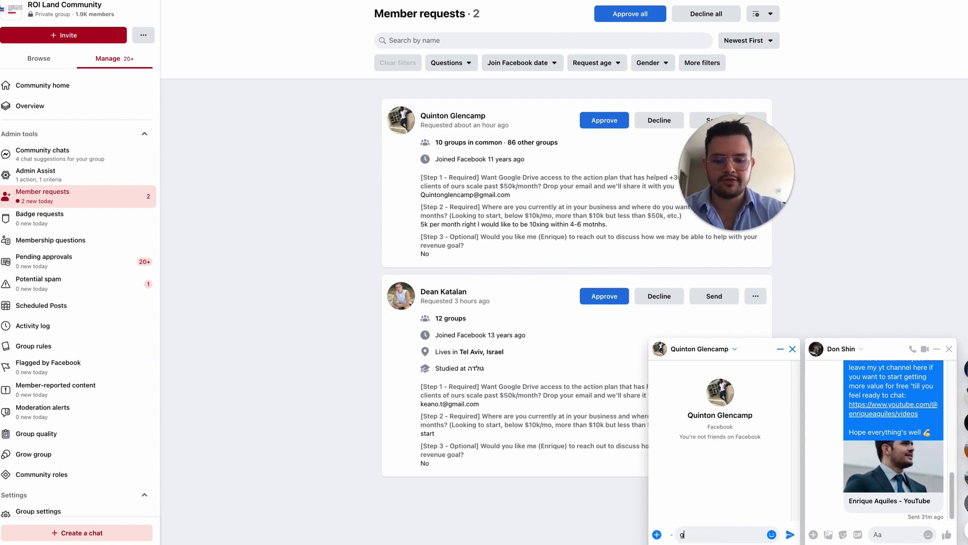
Step: Expand the group! welcome-message shortcut in the Messenger chat, tidy the text, then cut the whole draft
text(group 👋 just wanted to personally welcome you to the comm)
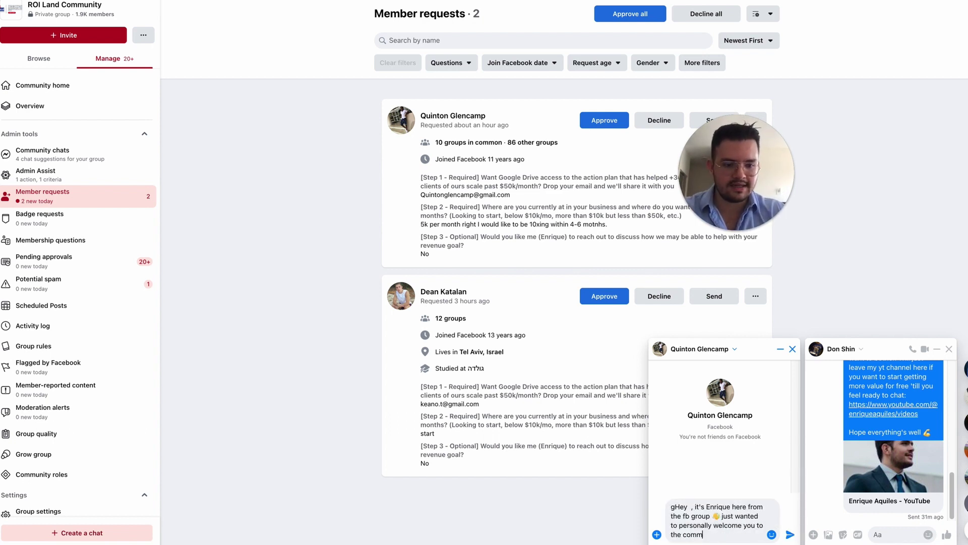
key(ctrl+z)
key(ctrl+z)
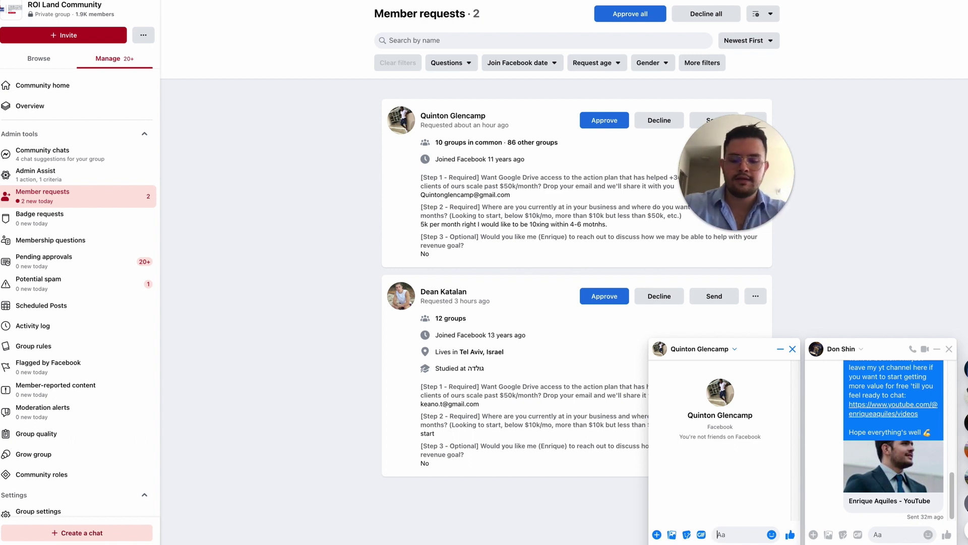
text(group)
key(BackSpace)
key(BackSpace)
key(BackSpace)
key(BackSpace)
key(BackSpace)
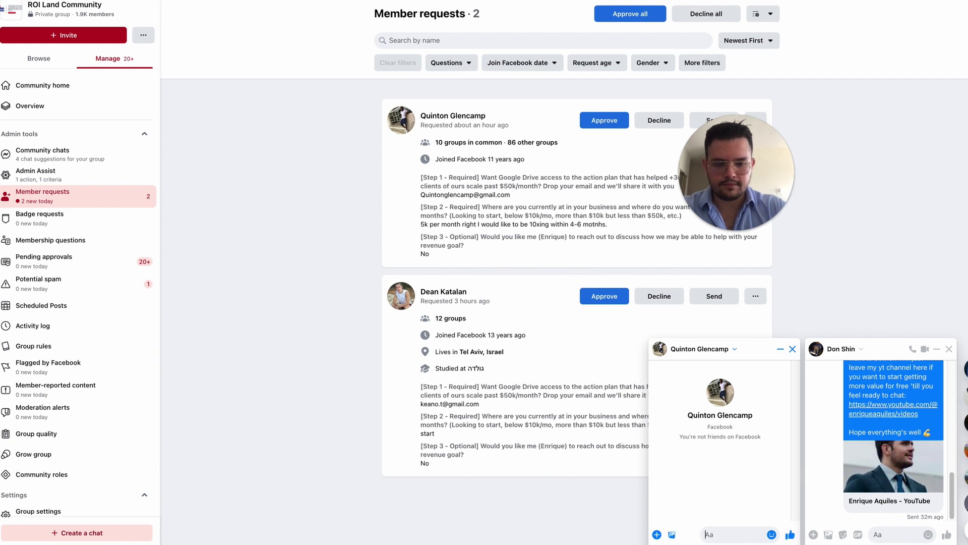
text(group!)
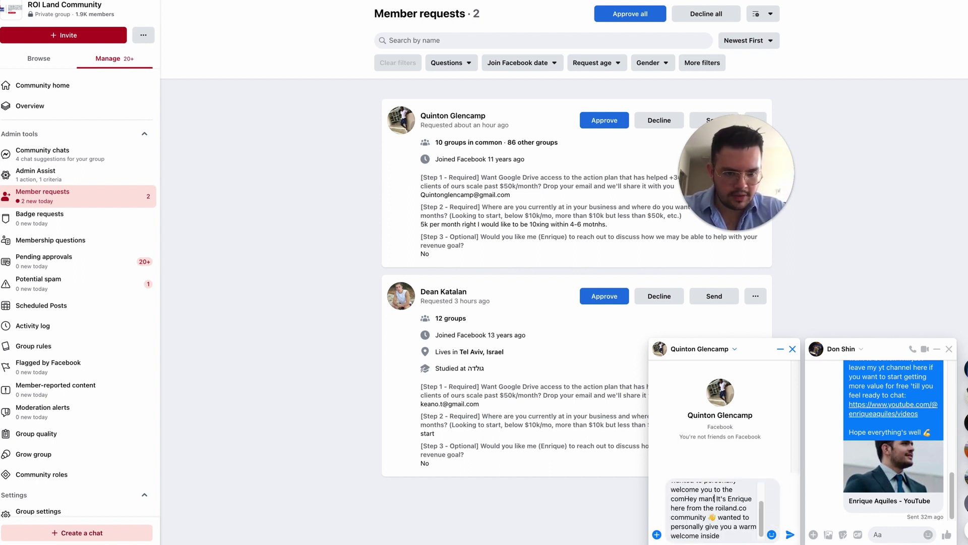
drag(687, 499, 671, 482)
key(BackSpace)
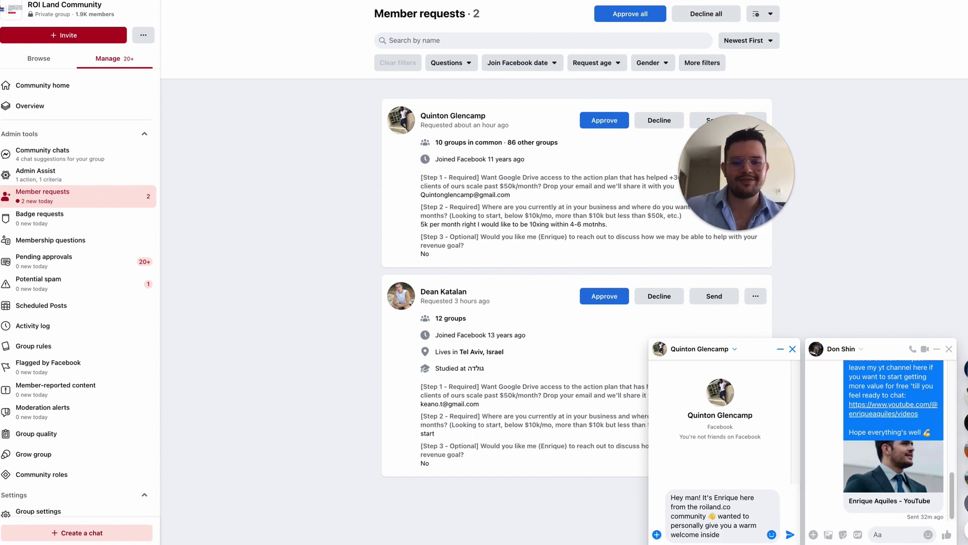
key(shift+Down)
key(shift+Down)
key(shift+Down)
key(shift+Down)
key(shift+Down)
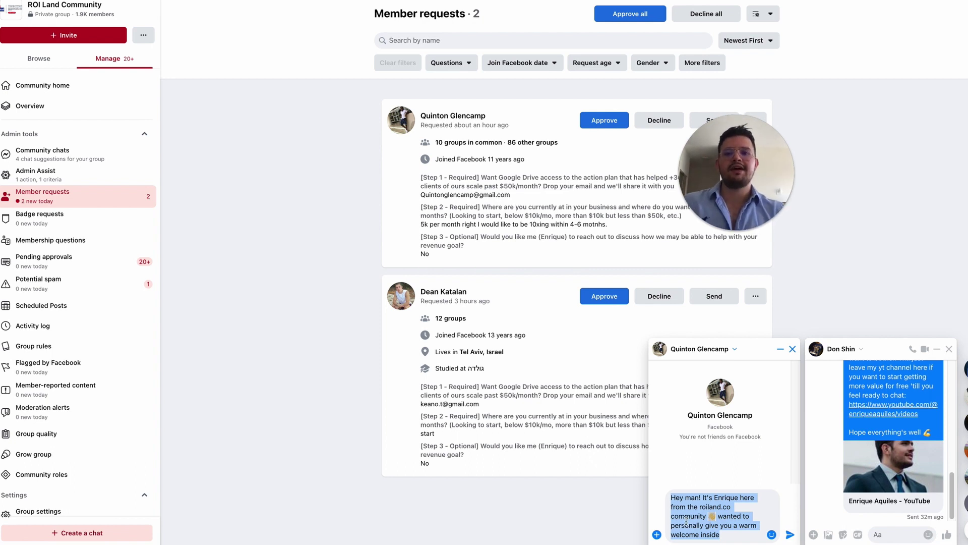
key(ctrl+x)
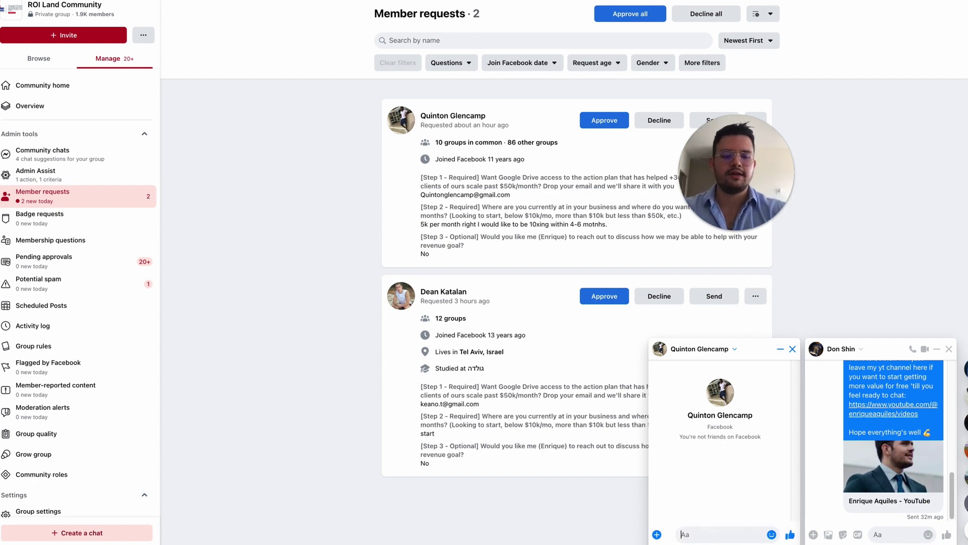
Step: Look over the 'Replies to ads/inbound' item in the message-shortcuts outline, then go to Instagram
key(alt+Tab)
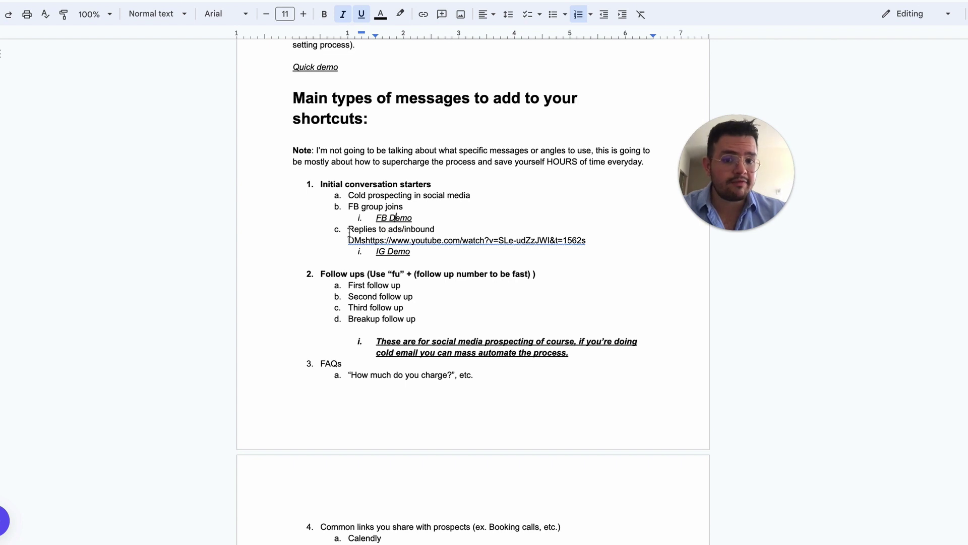
drag(348, 230, 452, 237)
click(453, 237)
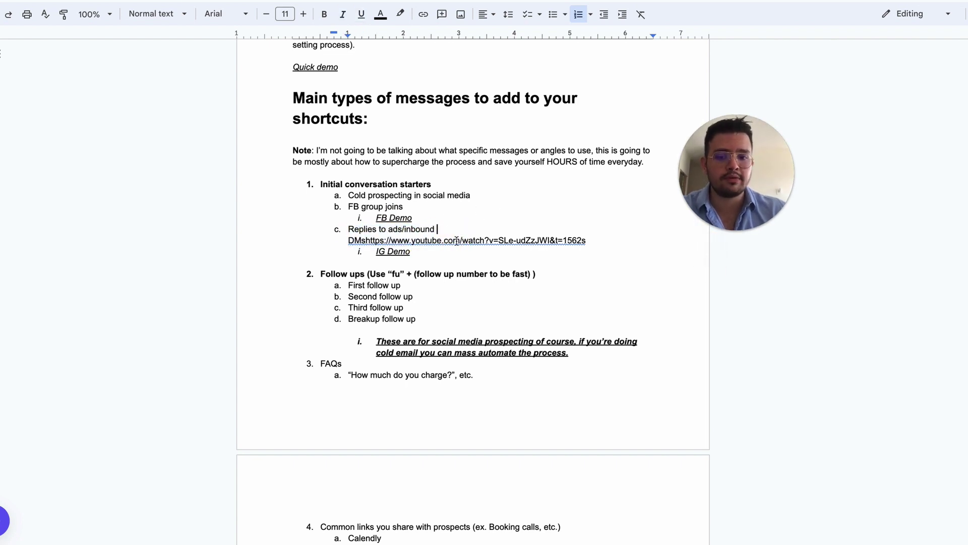
key(alt+Tab)
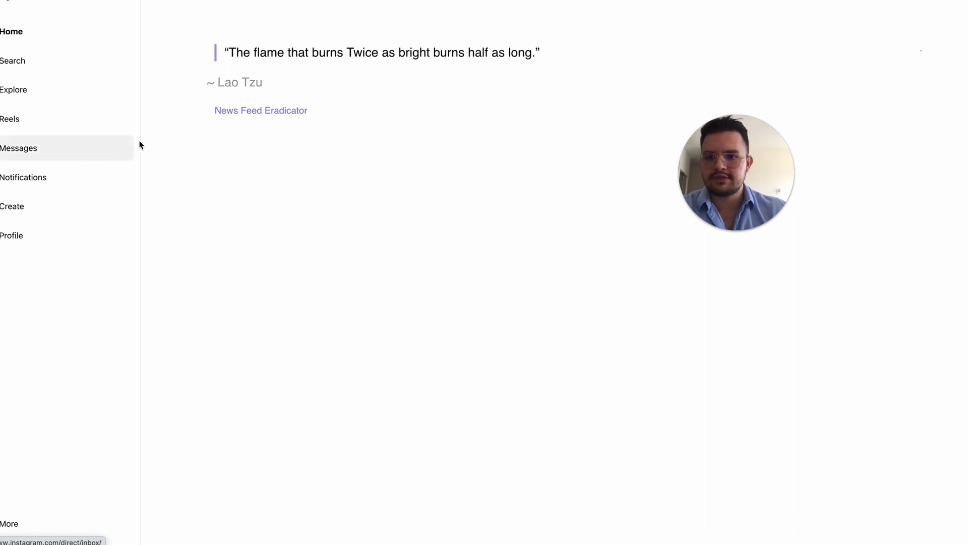
Step: Open Instagram's message Requests and scroll through the 64 pending 50k replies
click(95, 15)
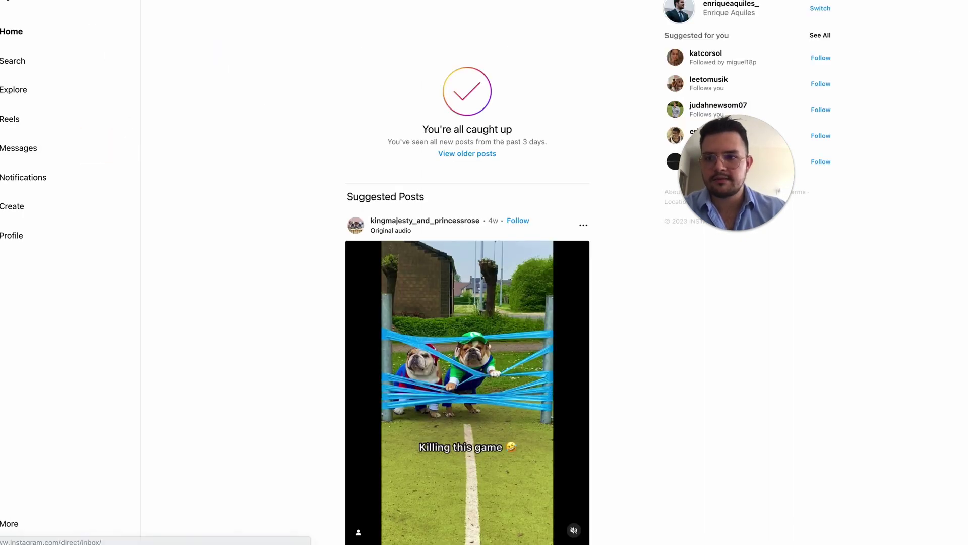
click(18, 148)
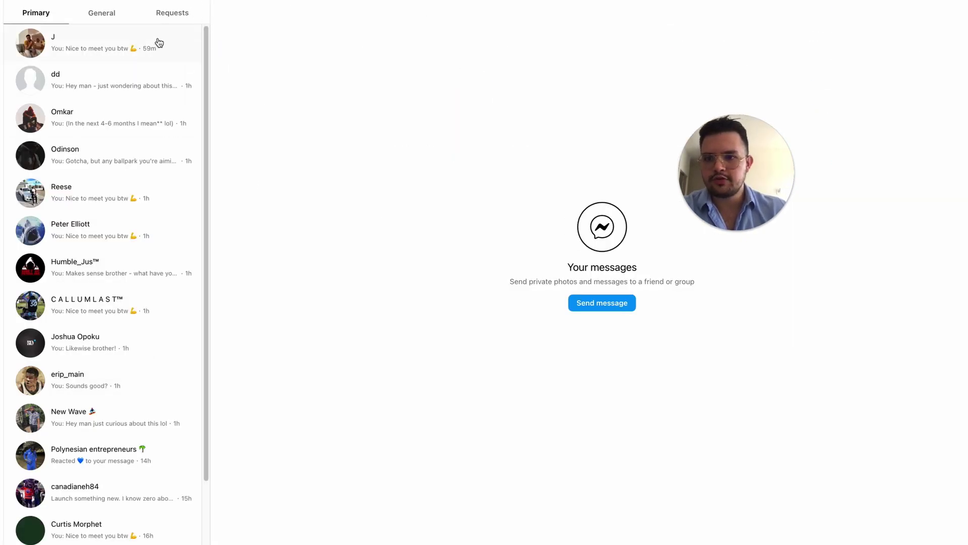
click(169, 13)
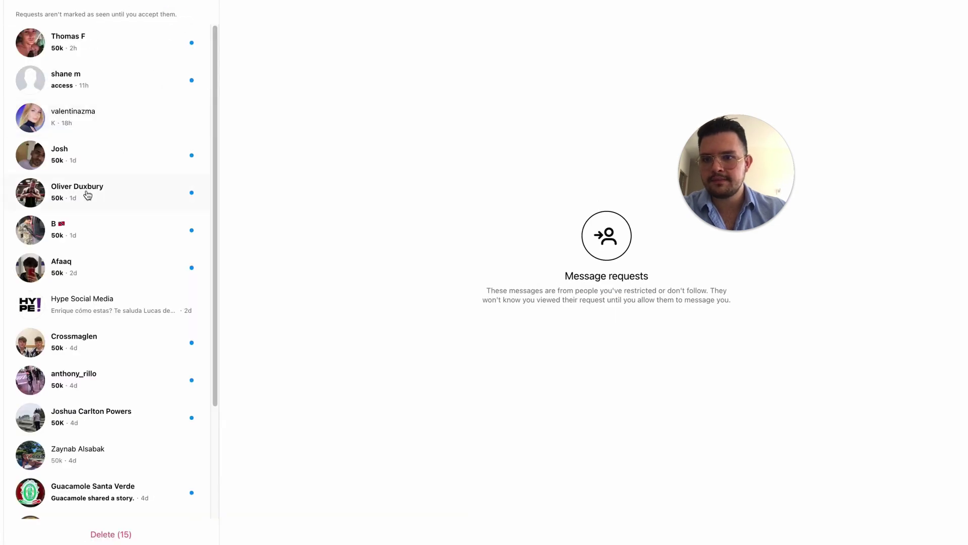
scroll(88, 196, down, 3)
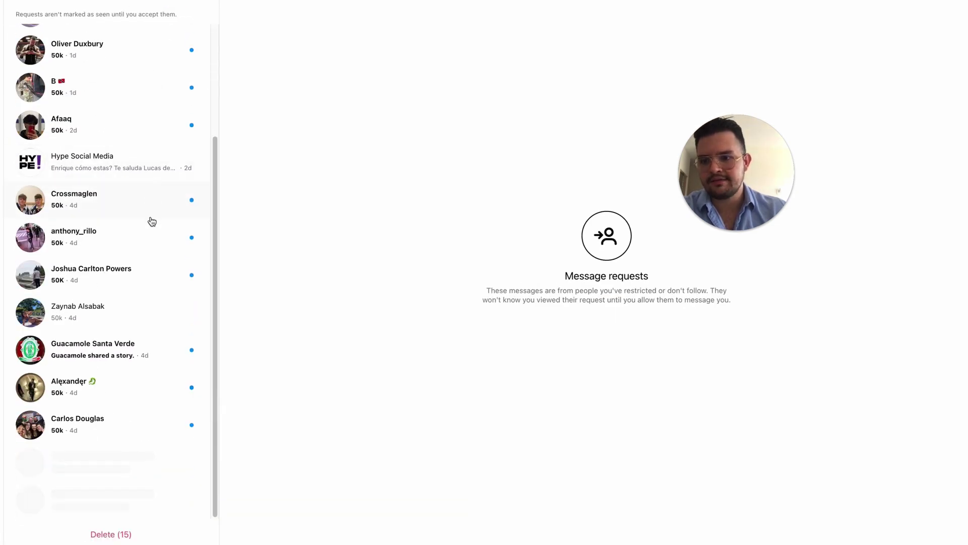
scroll(135, 392, down, 10)
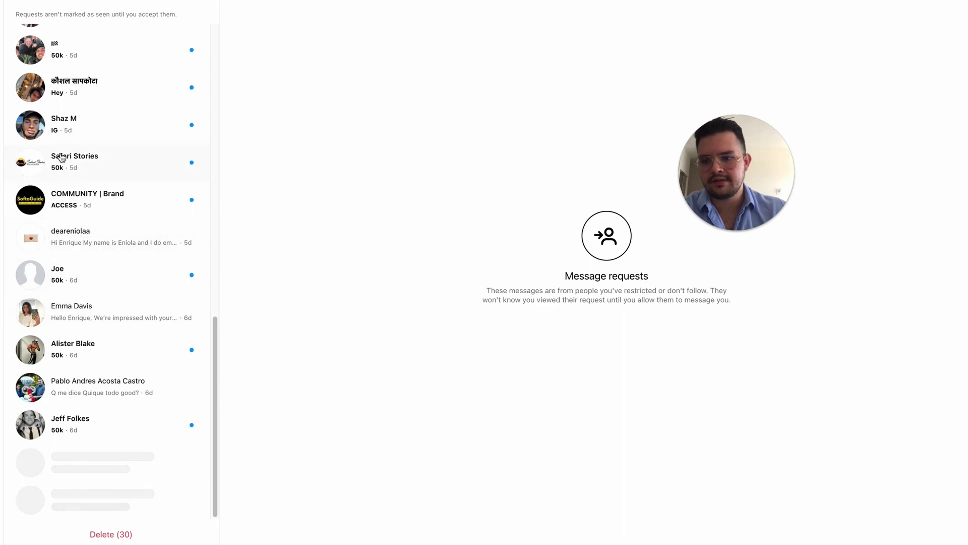
scroll(108, 287, down, 10)
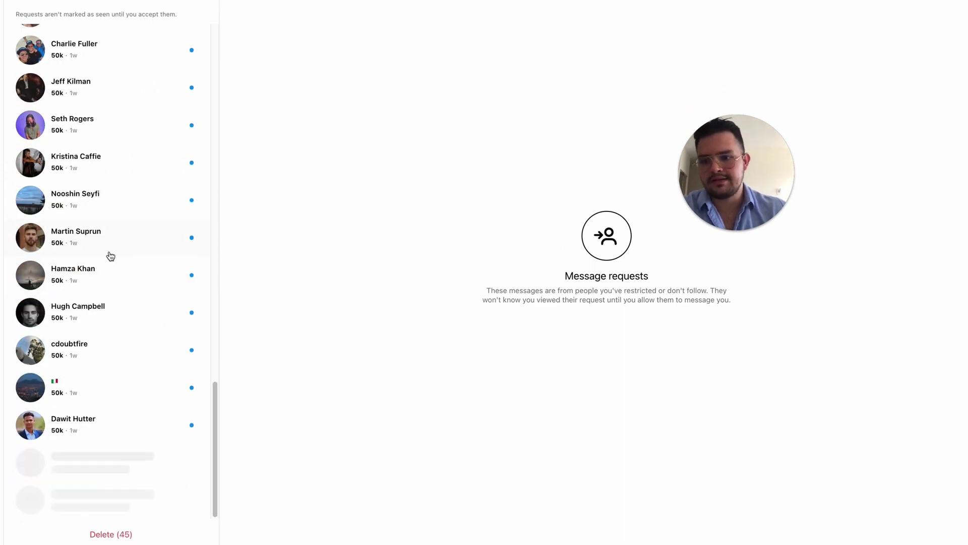
scroll(131, 353, down, 3)
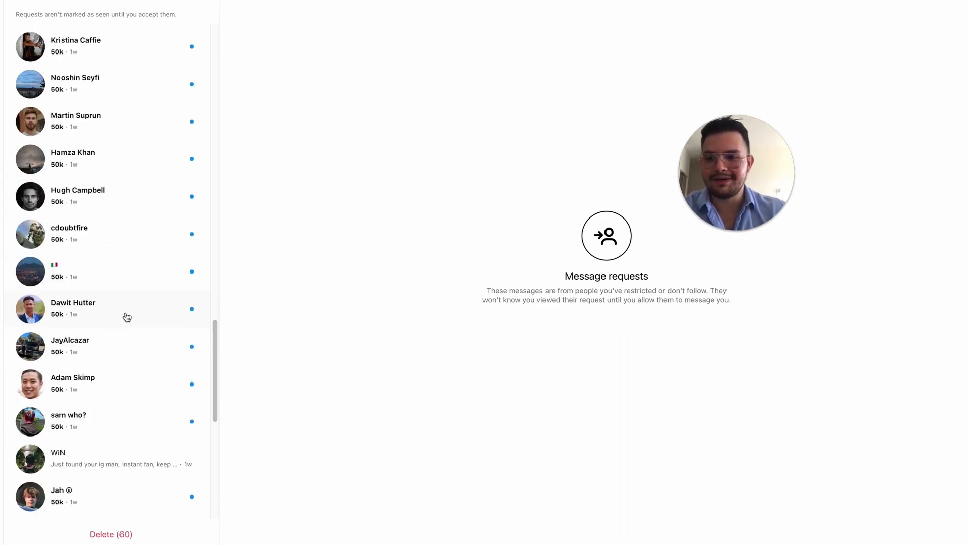
scroll(127, 316, down, 9)
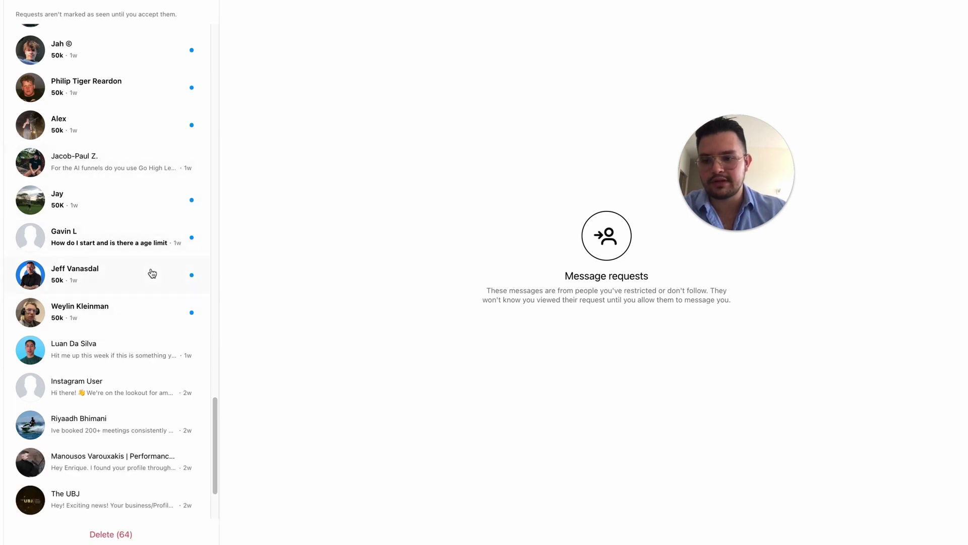
scroll(116, 284, down, 2)
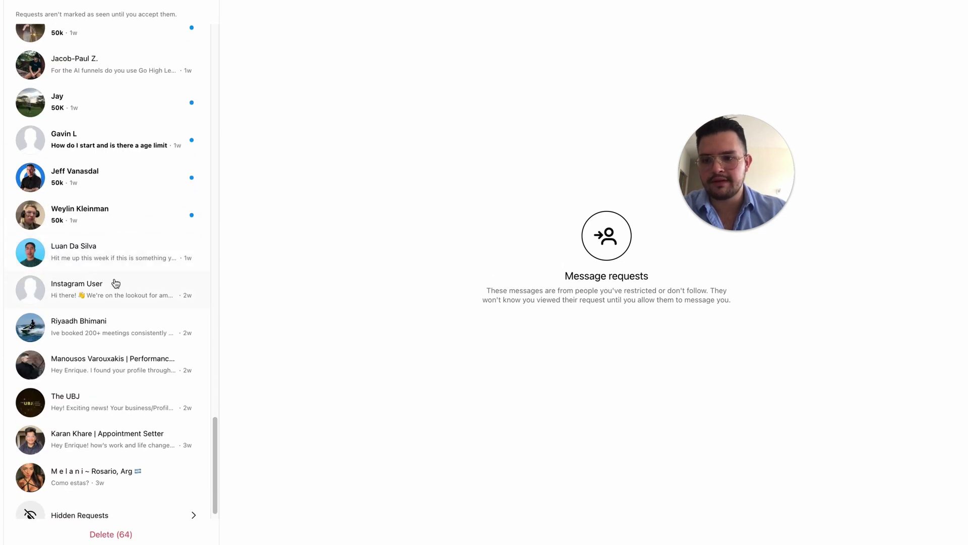
Step: Open an unread 50k message request, accept it and move it into Primary
click(115, 215)
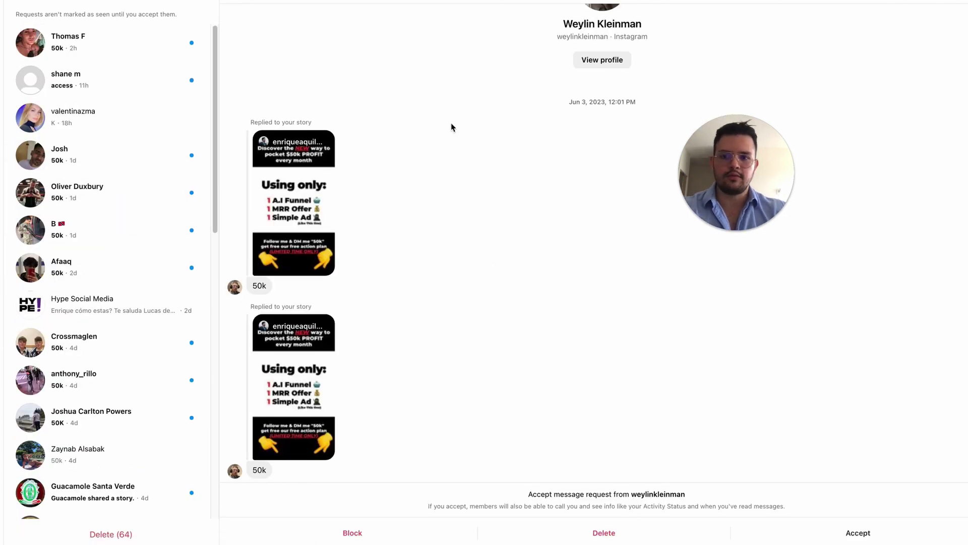
click(864, 531)
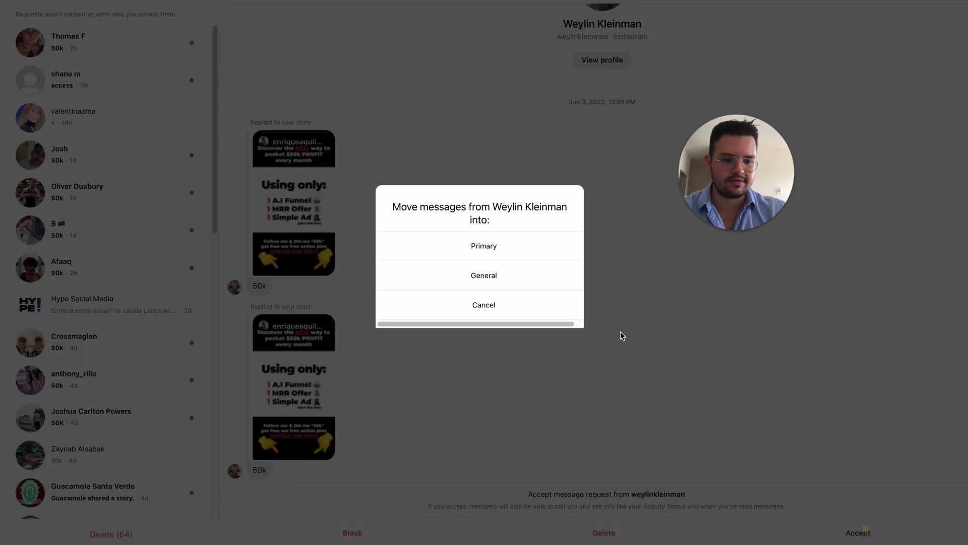
click(535, 246)
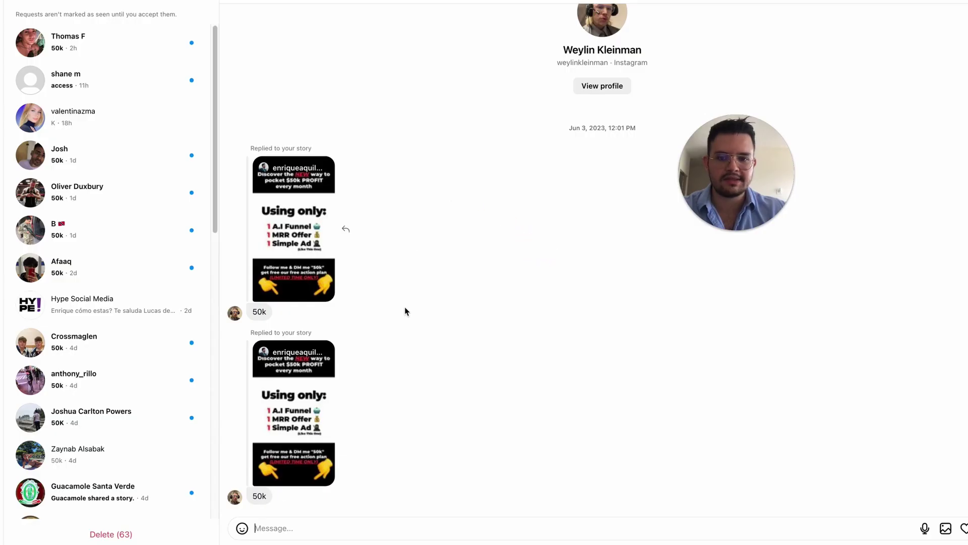
Step: Reply to the 50k message greeting the lead by name with 'hope you're doing good', then bring up clipboard history
double_click(260, 496)
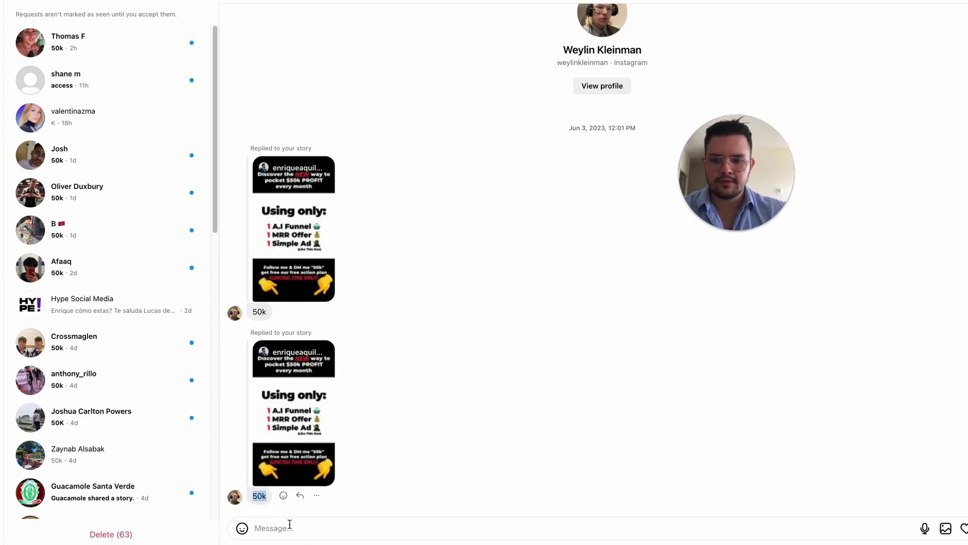
click(298, 496)
text(Hey )
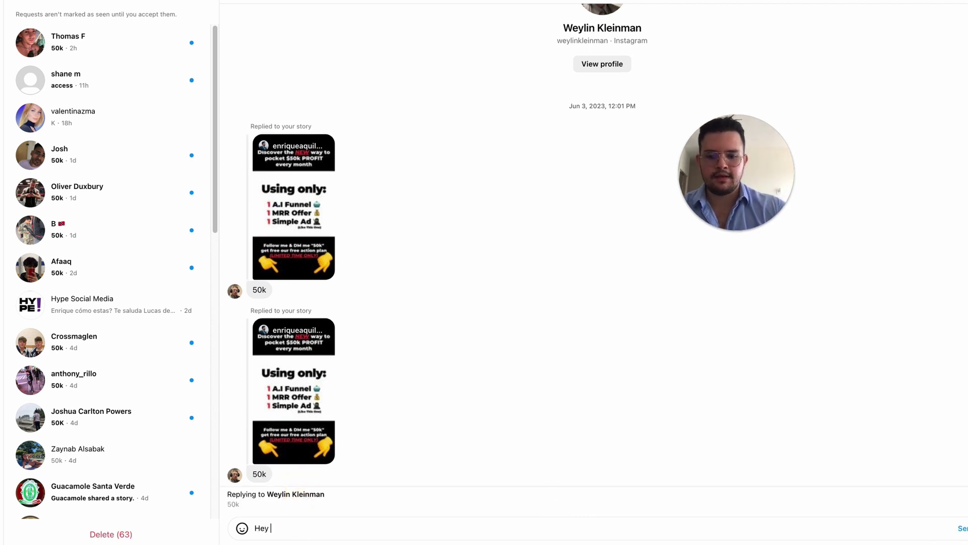
text(Wei)
key(BackSpace)
text(ylin - h)
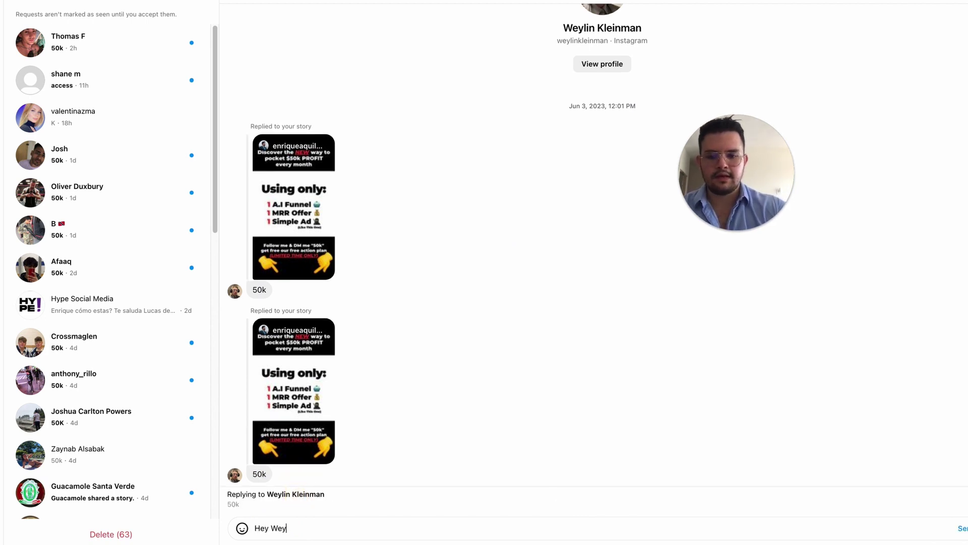
text(ope )
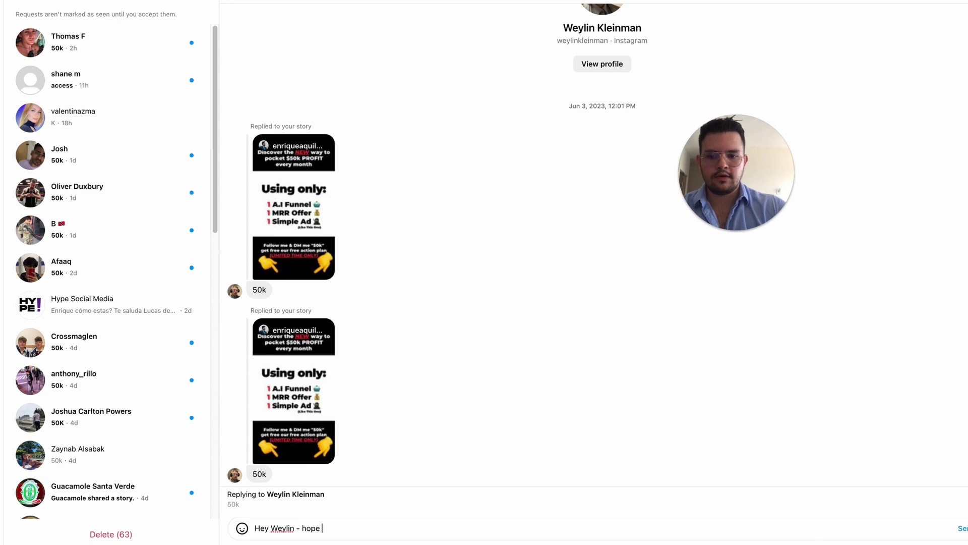
text(you're doing good)
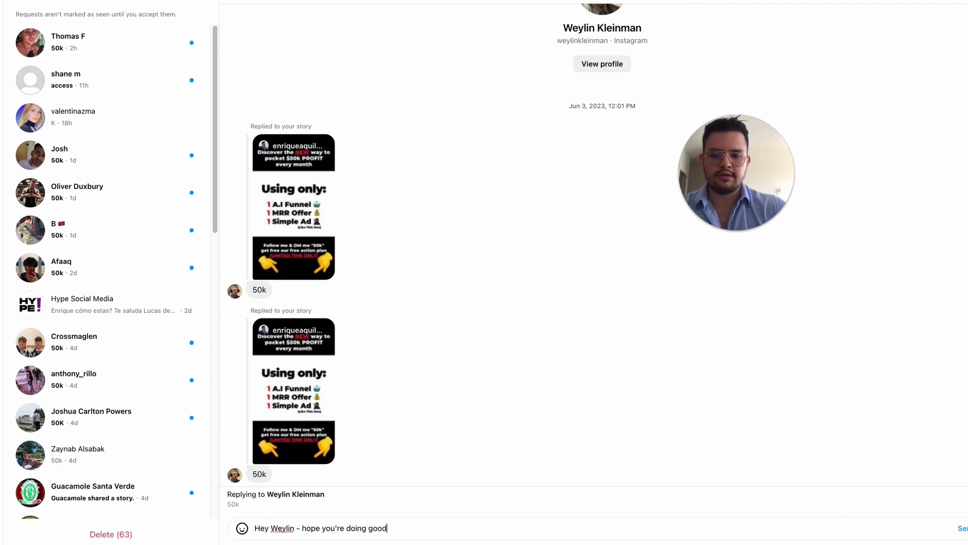
key(Return)
key(shift+super+v)
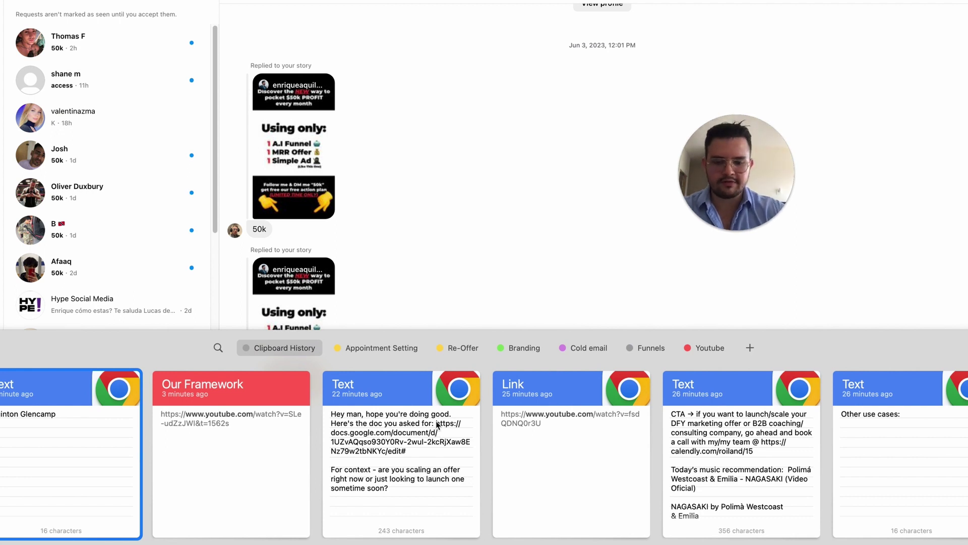
Step: Send the saved $50k/mo action-plan link, ask about scaling or launching an offer, then send 'Nice to meet you btw 💪'
text(this)
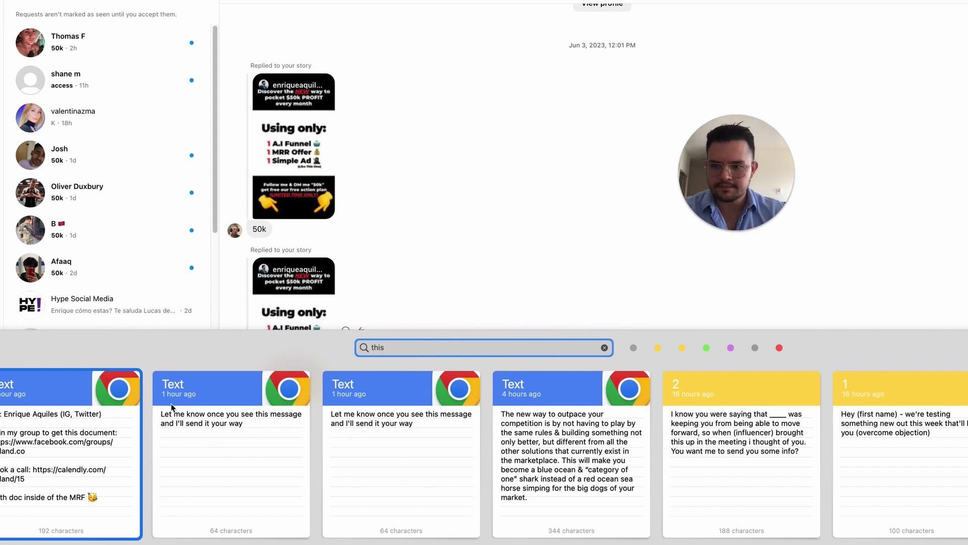
text( is)
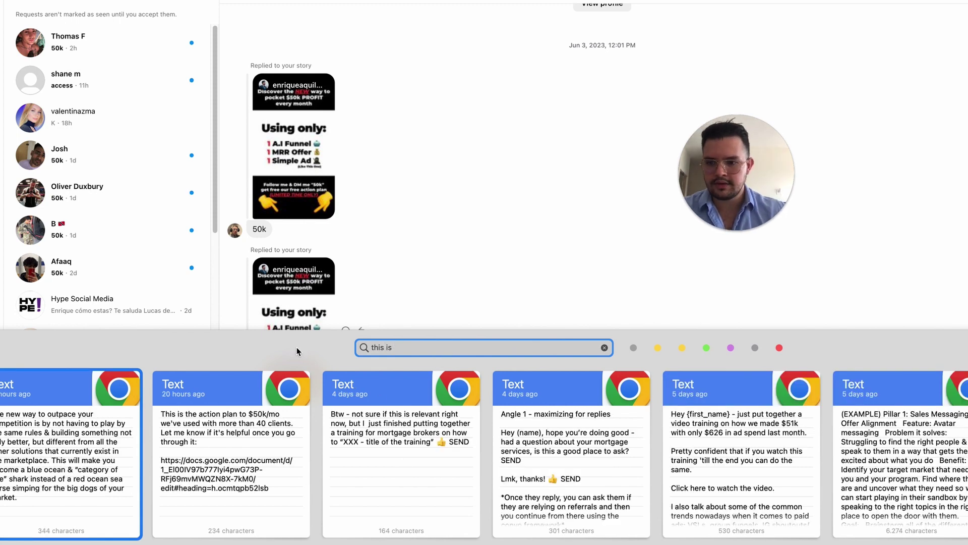
double_click(268, 429)
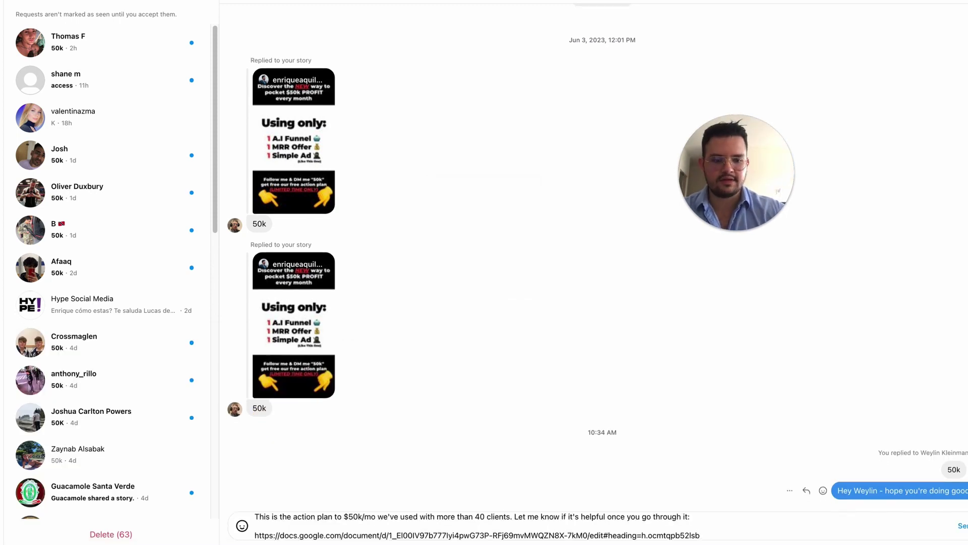
key(Return)
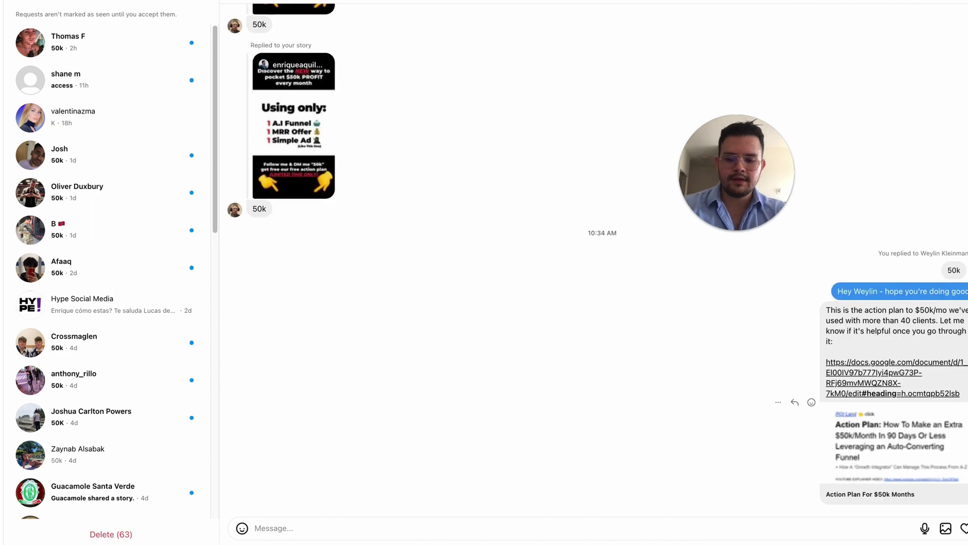
text(For context - are you currently scaling an offer or just looking to launch one sometime soon?)
key(Return)
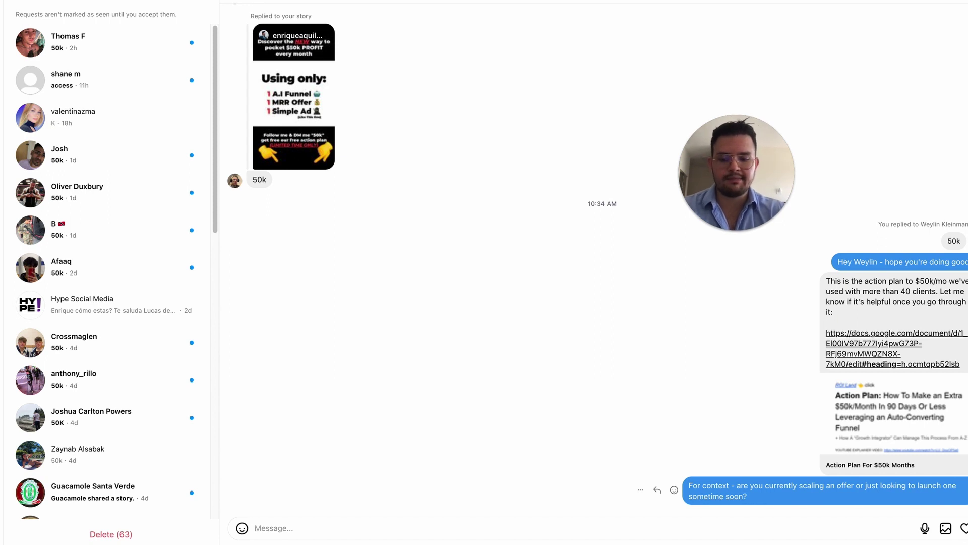
text(Nice to meet you btw 💪)
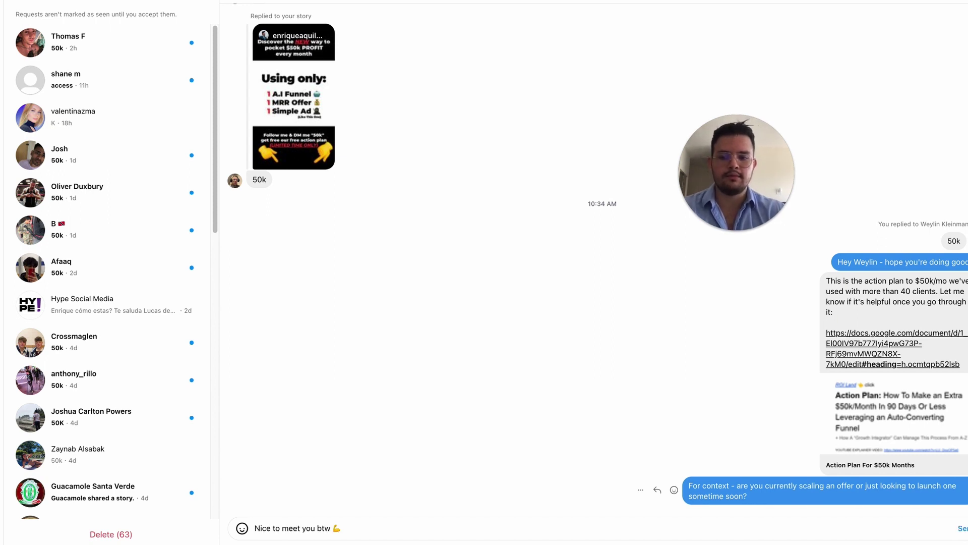
key(Return)
Step: Copy the lead's username shown under the profile name at the top of the chat
scroll(610, 374, up, 7)
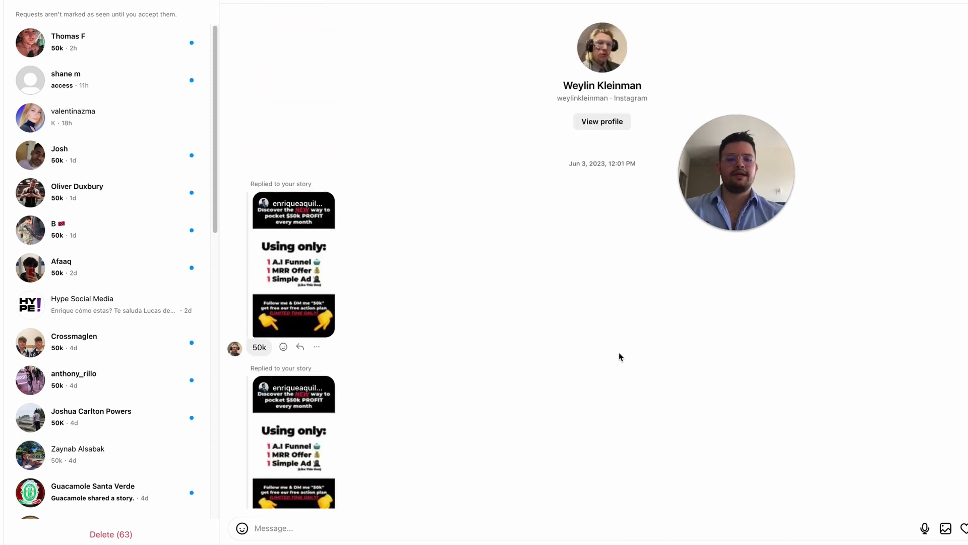
scroll(579, 343, down, 7)
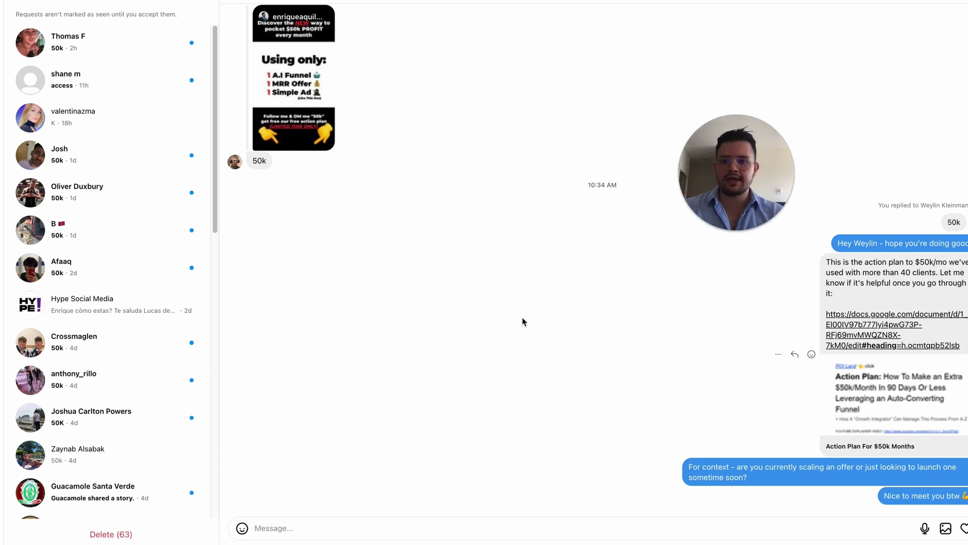
scroll(505, 277, up, 10)
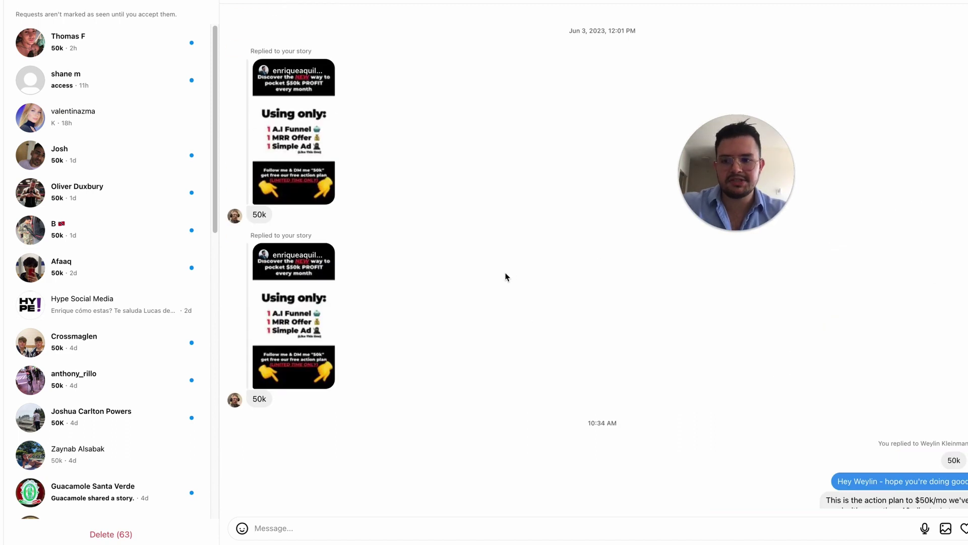
right_click(581, 99)
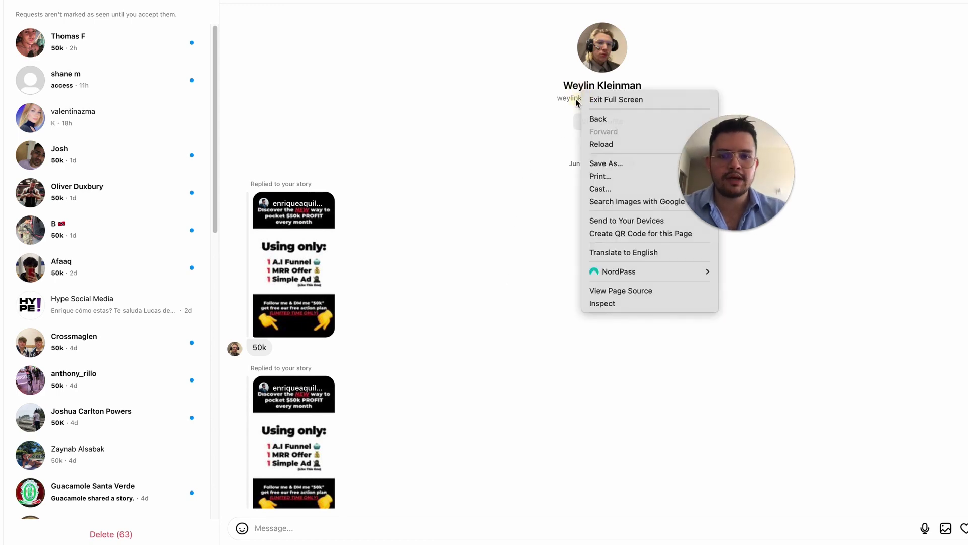
right_click(581, 99)
click(595, 123)
Step: Paste the lead's username into cell A21 on the tracker's IG tab
key(super+Tab)
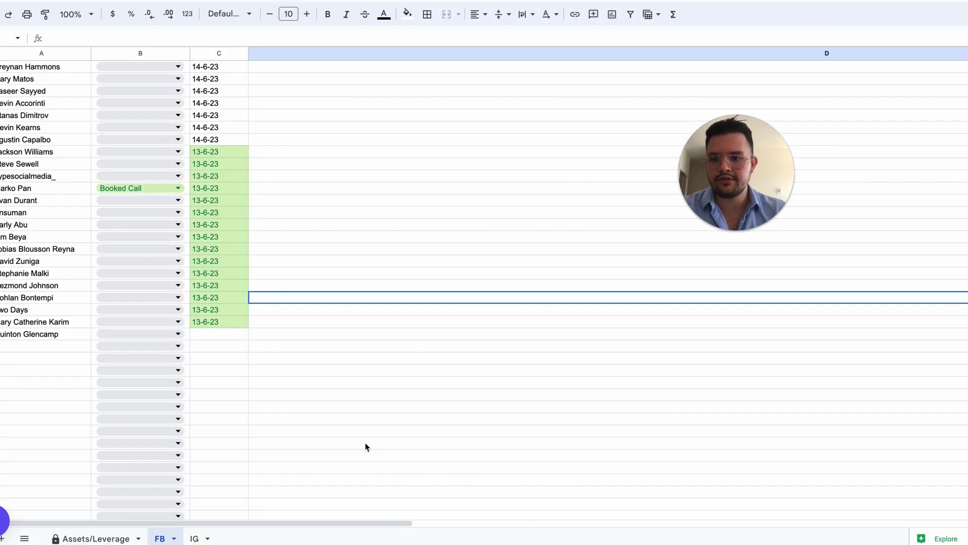
click(196, 536)
scroll(101, 299, down, 20)
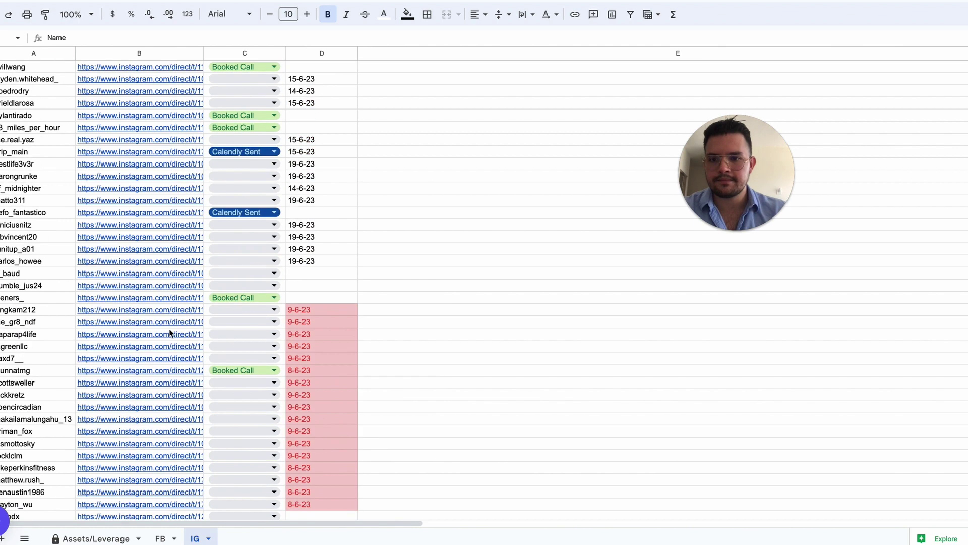
click(34, 300)
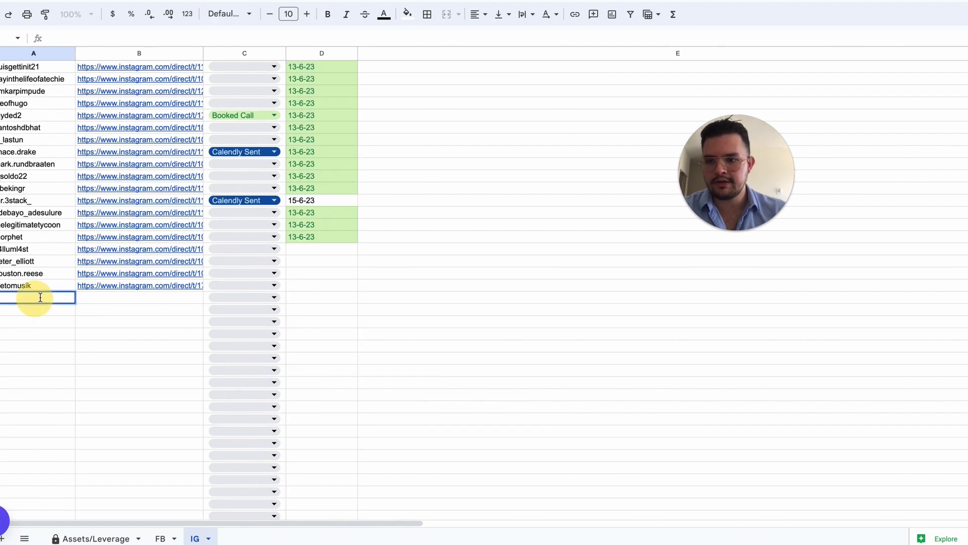
Step: Paste the Instagram conversation link into B21 and open it to confirm it works
key(super+Tab)
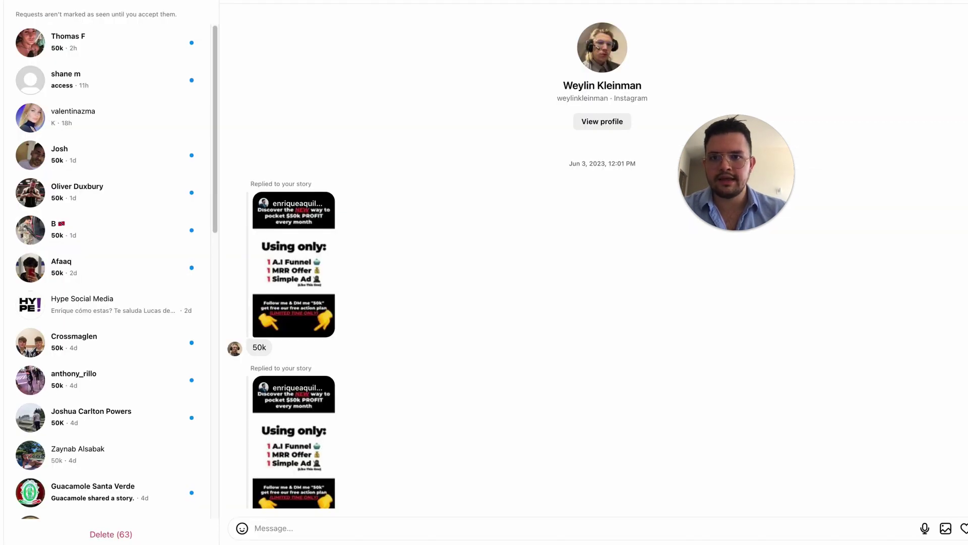
key(super+Tab)
click(130, 298)
key(super+v)
click(425, 297)
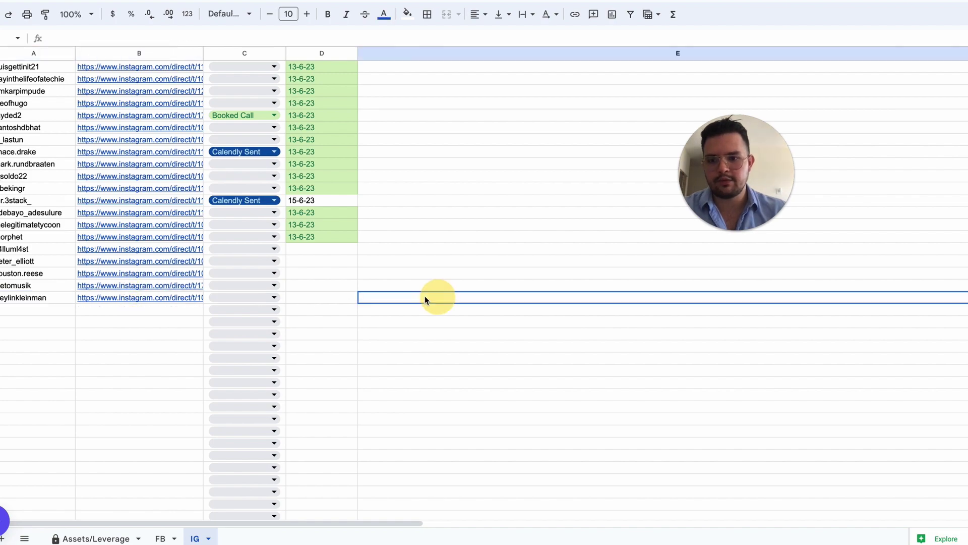
click(171, 297)
click(169, 314)
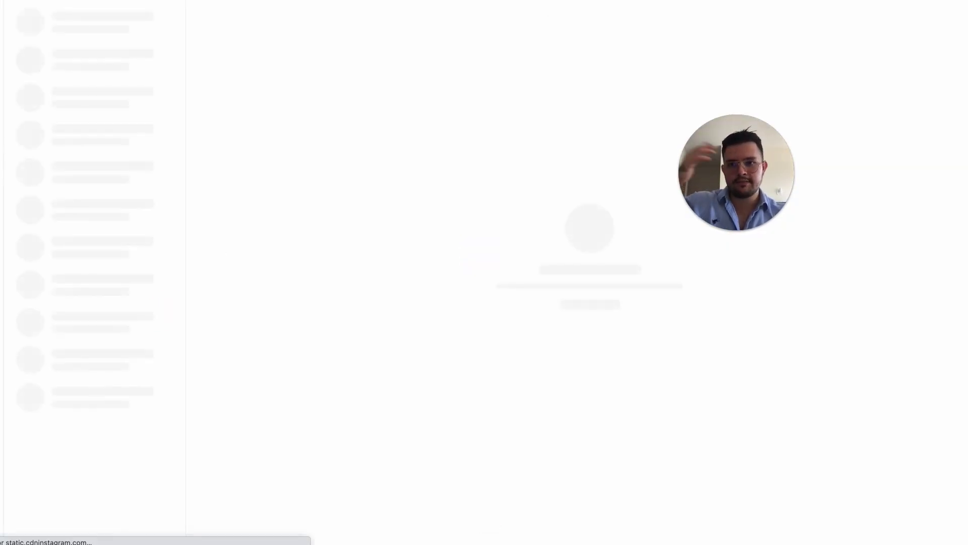
key(super+Tab)
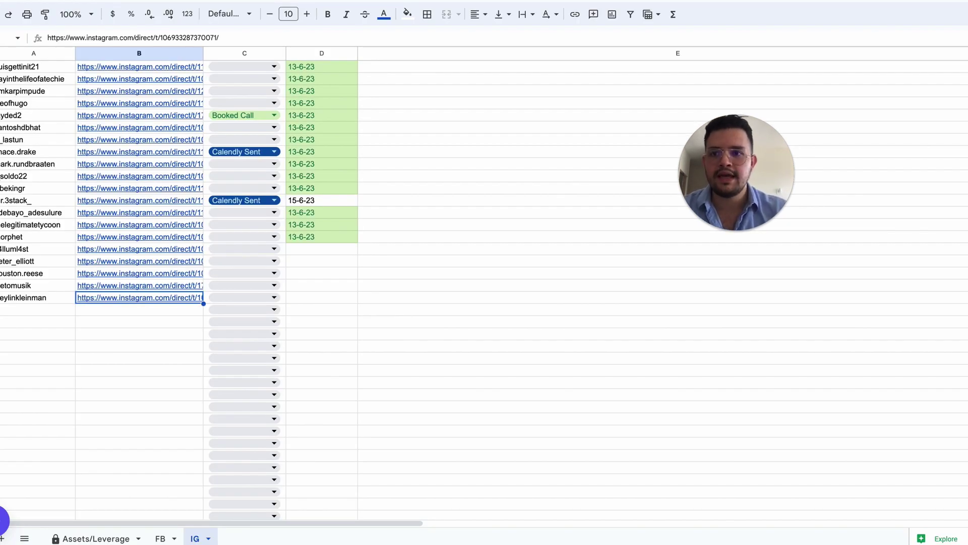
key(super+Tab)
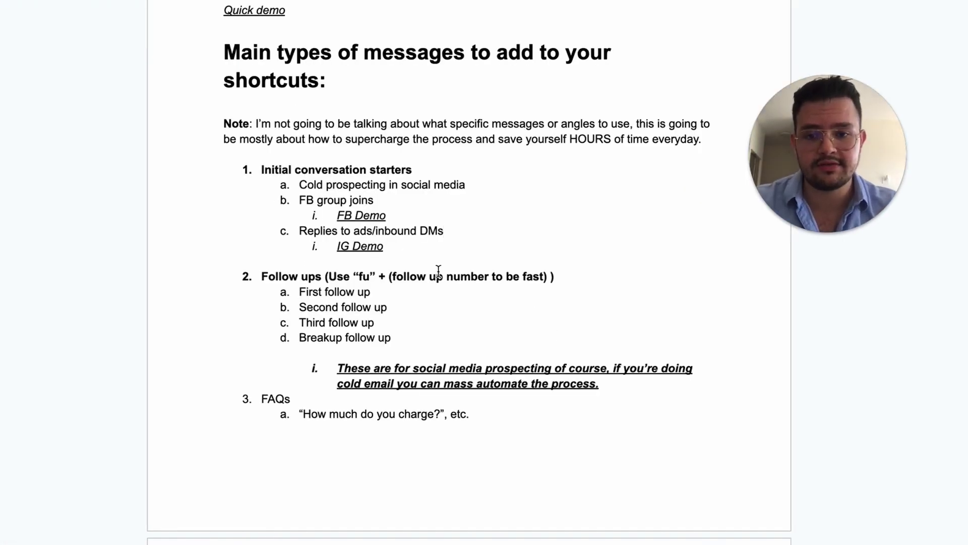
Step: Start a new line after 'First follow up' in the outline and indent it as a nested item
scroll(404, 312, down, 2)
drag(261, 108, 415, 146)
click(415, 146)
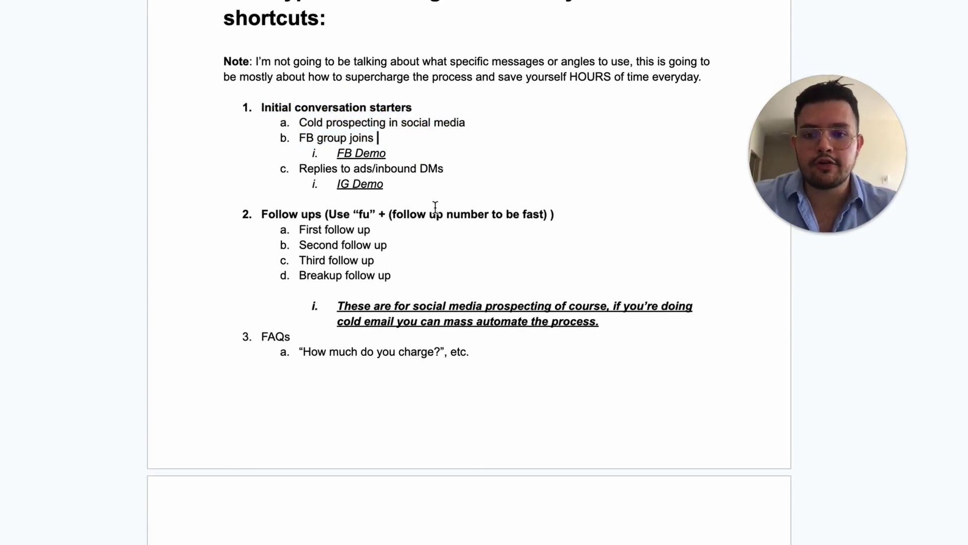
click(376, 230)
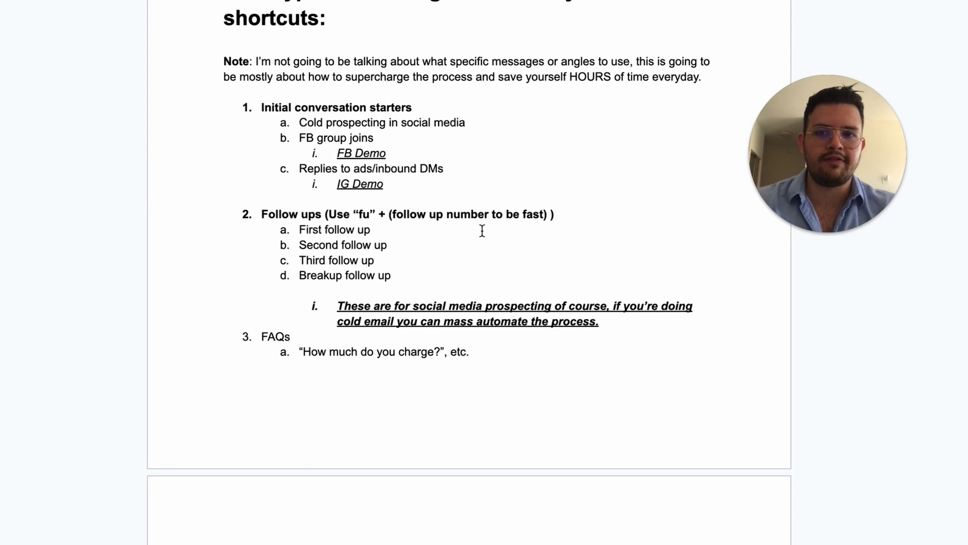
key(Return)
key(Tab)
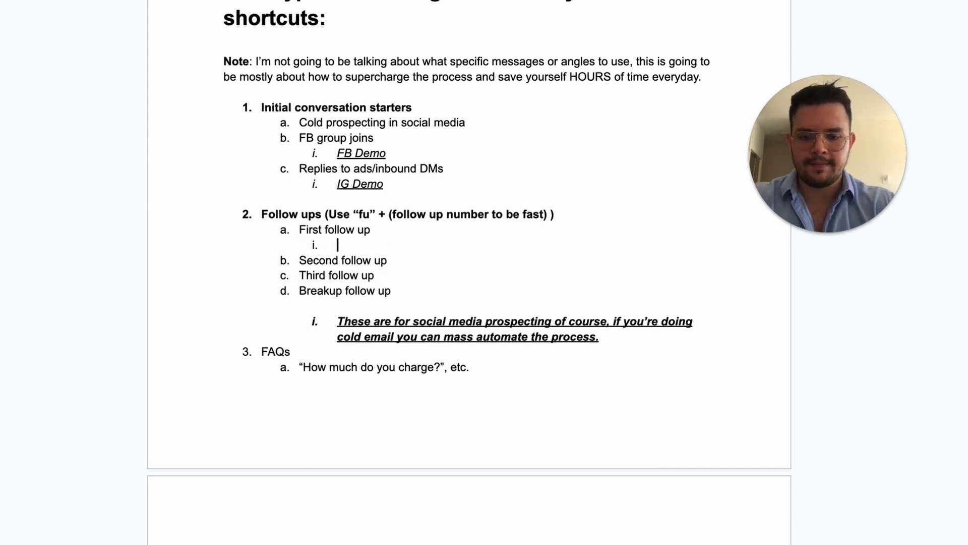
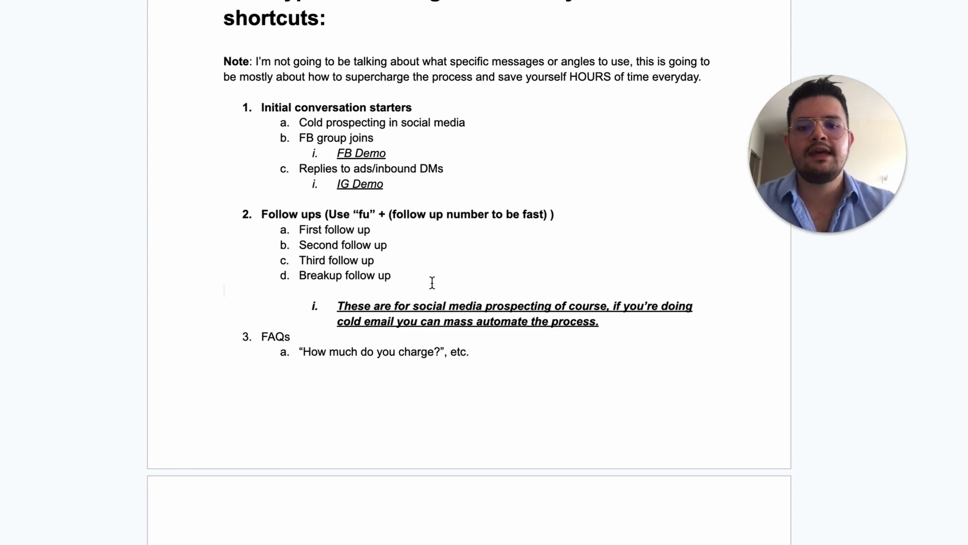
click(607, 309)
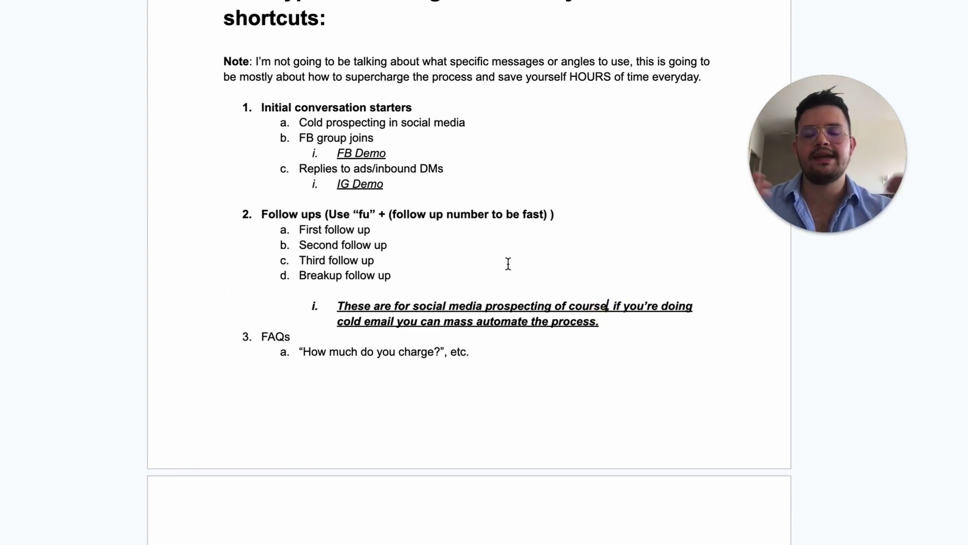
scroll(508, 263, down, 5)
click(295, 95)
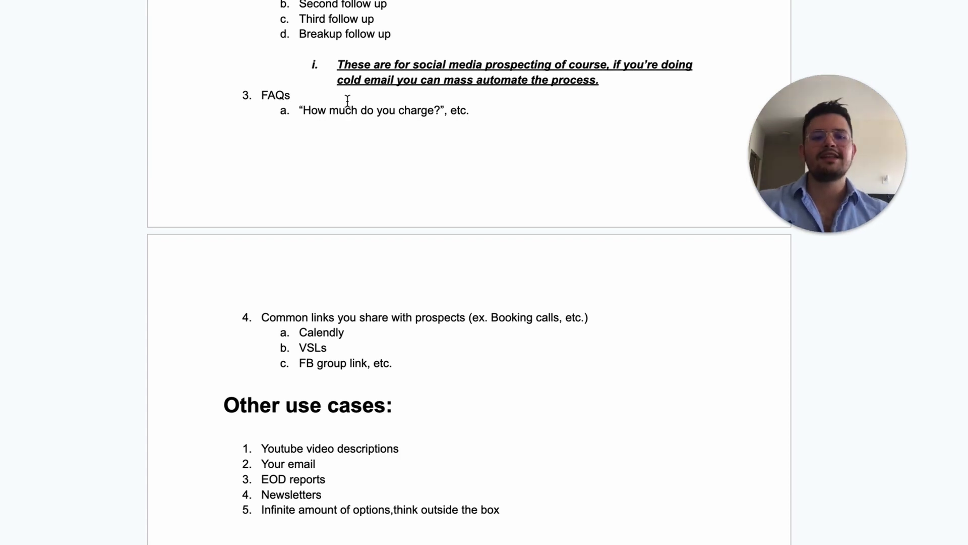
scroll(336, 156, down, 1)
scroll(336, 155, down, 2)
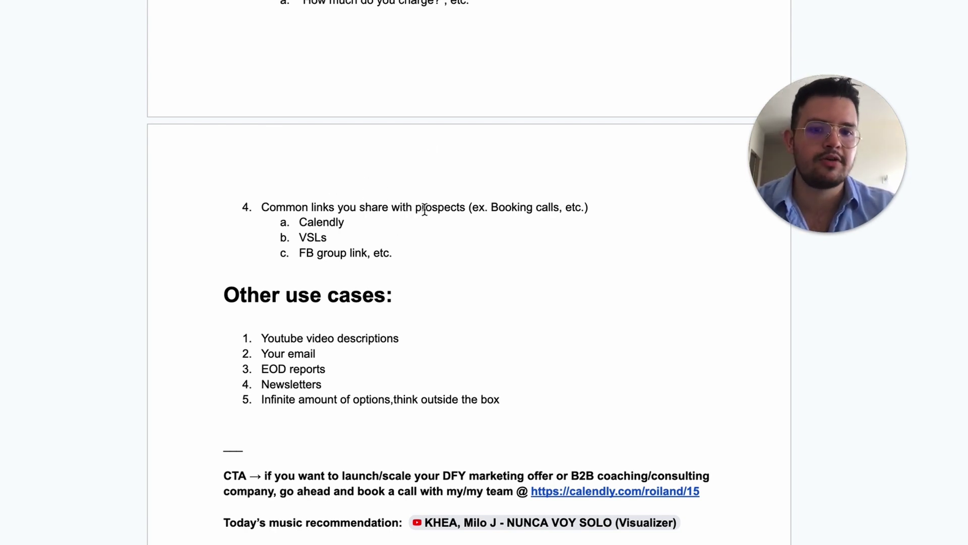
click(369, 232)
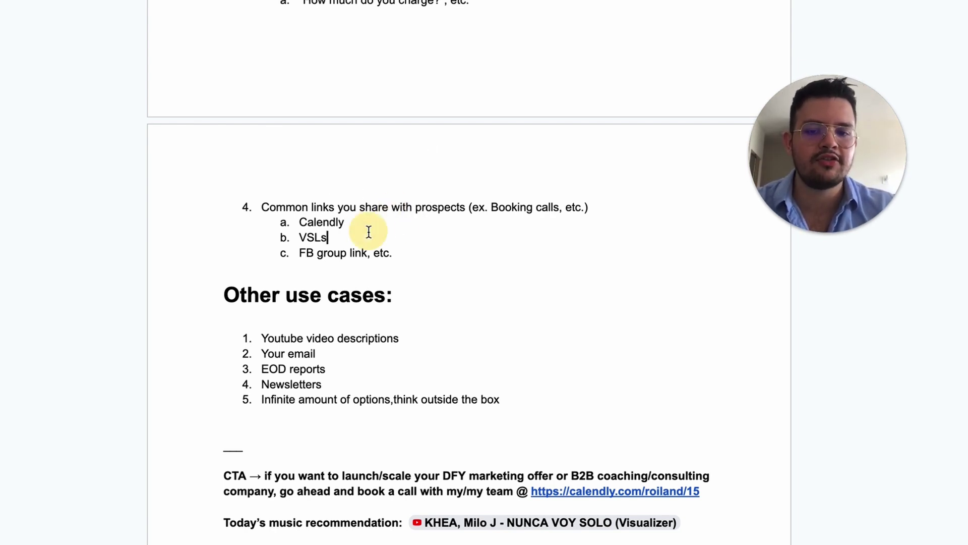
click(426, 247)
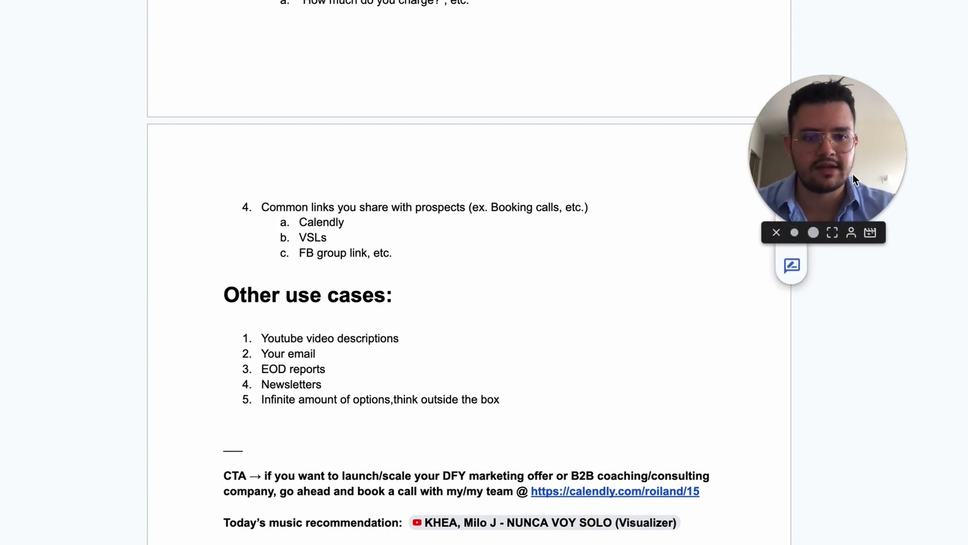
Step: Add an empty line after item 5 of the Other use cases list
drag(852, 174, 629, 81)
scroll(610, 259, down, 2)
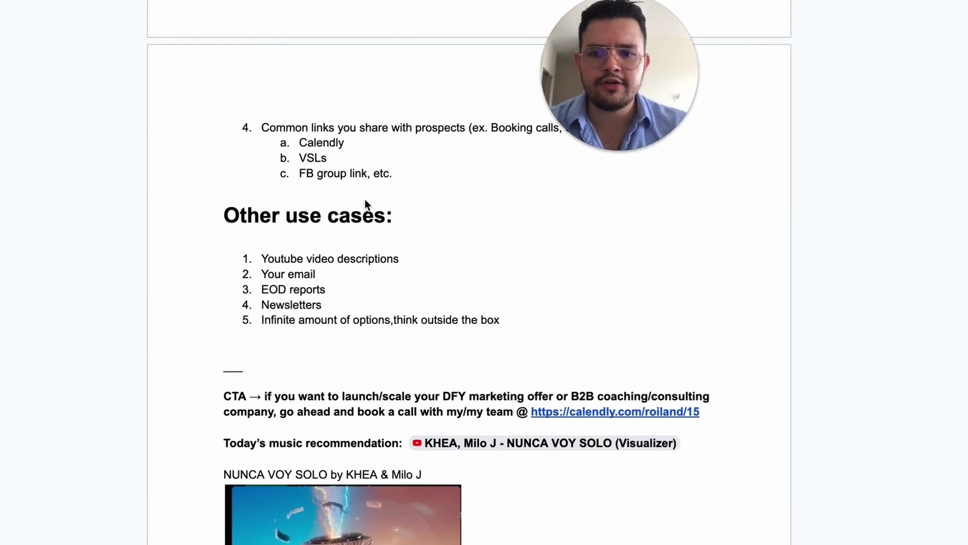
click(487, 261)
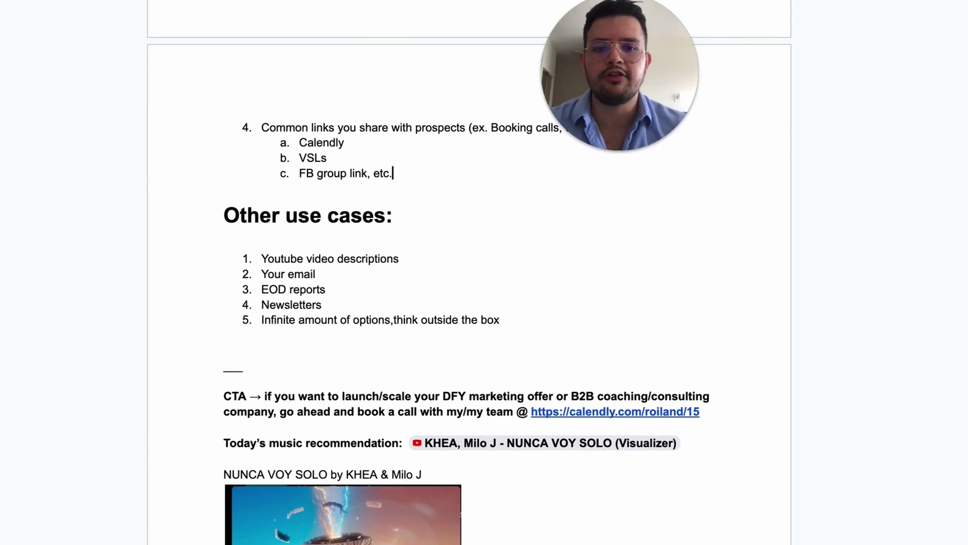
click(499, 319)
key(Return)
key(Return)
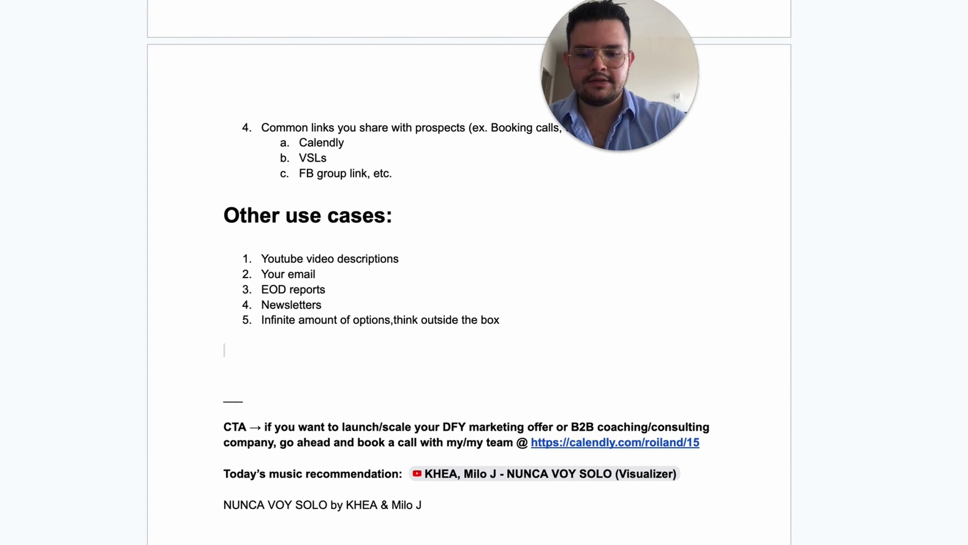
Step: Demo the ytdescription and email snippets, undoing each expansion
text(ytdescription)
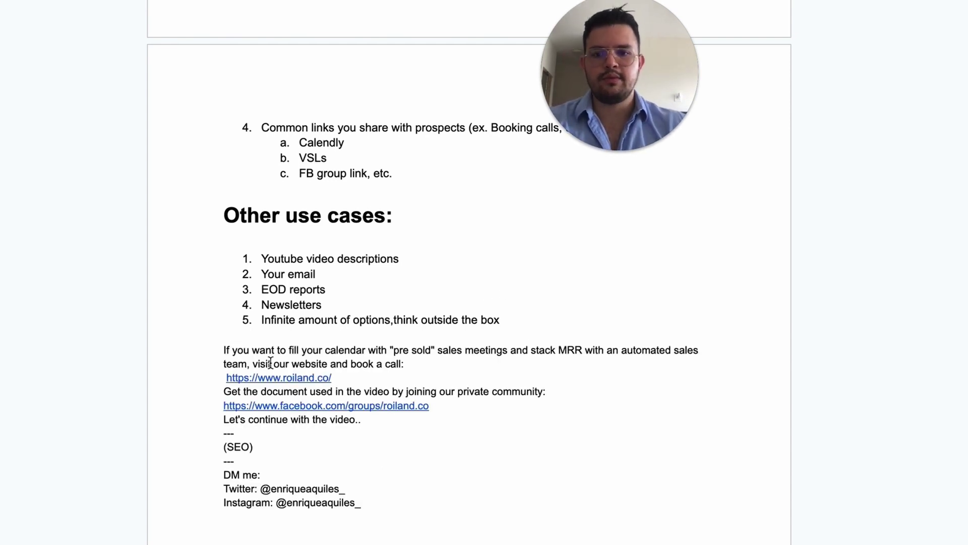
key(ctrl+z)
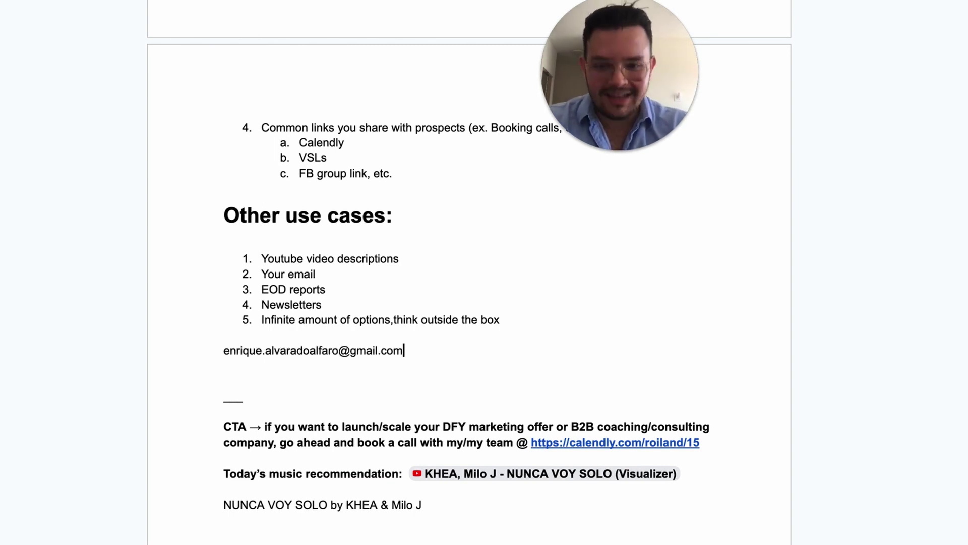
key(ctrl+z)
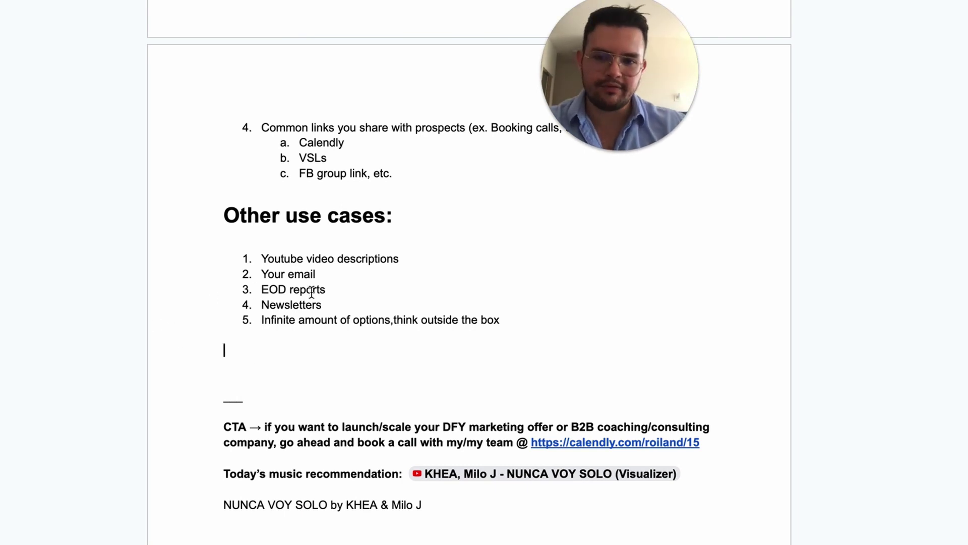
Step: Add a new blank line below Newsletters at the end of the list
drag(354, 292, 255, 291)
click(351, 260)
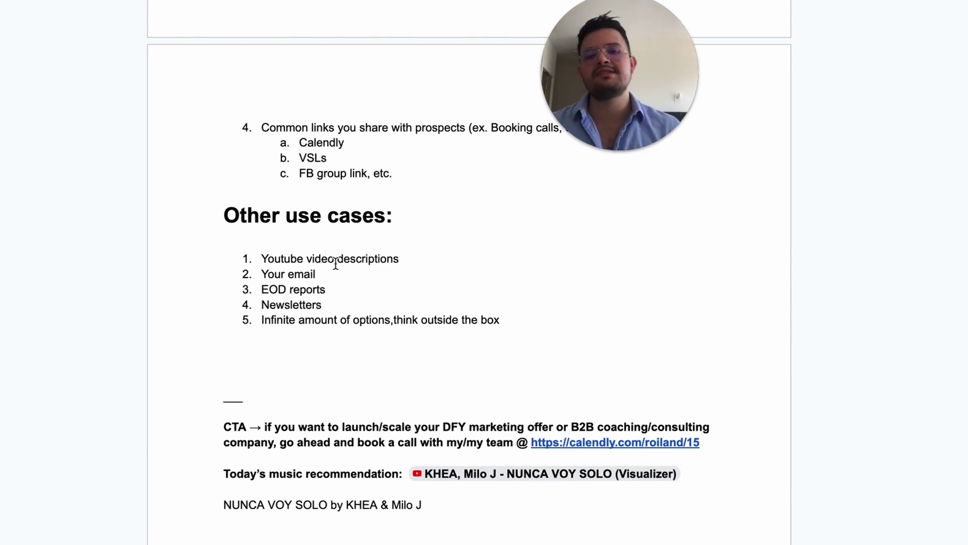
click(349, 306)
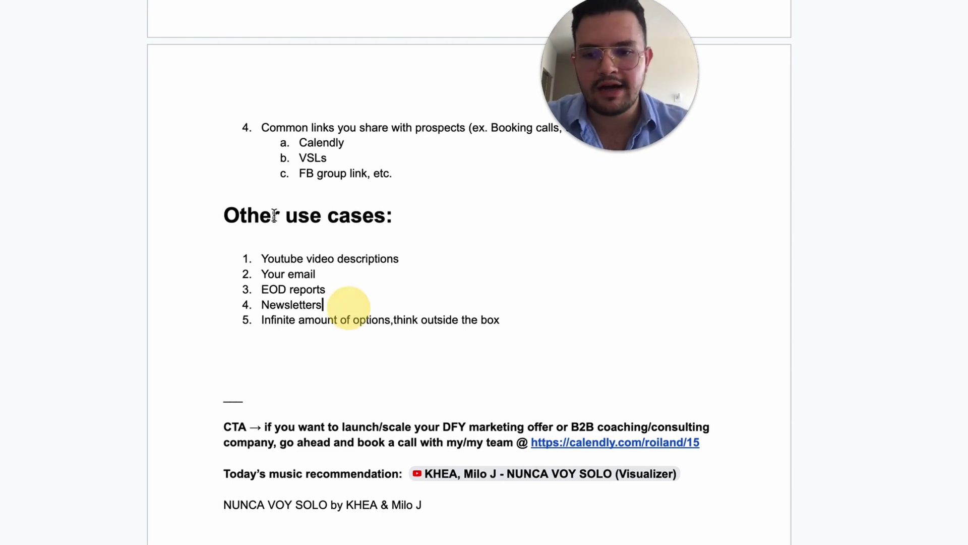
click(480, 341)
key(Return)
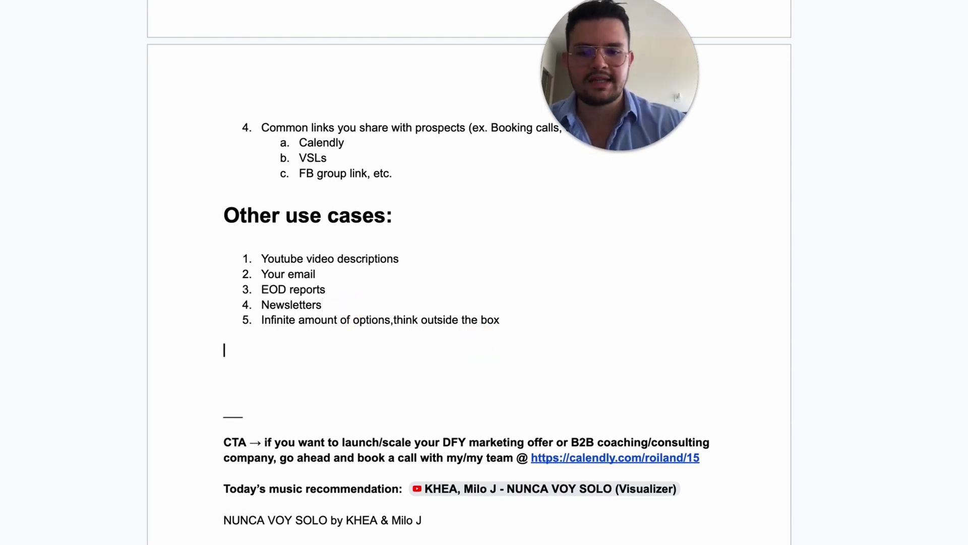
Step: Search clipboard history for 'whe', then close it without pasting
key(super+shift+v)
text(whe)
key(Escape)
scroll(466, 307, down, 3)
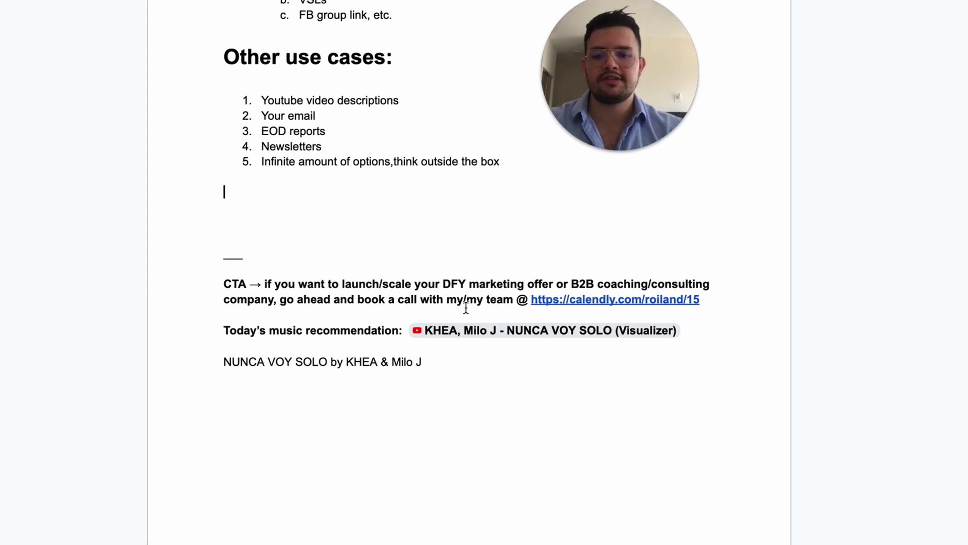
Step: Paste the 'Whenever you're ready' offer clip found by searching 'whene' in clipboard history
key(shift+super+v)
text(whene)
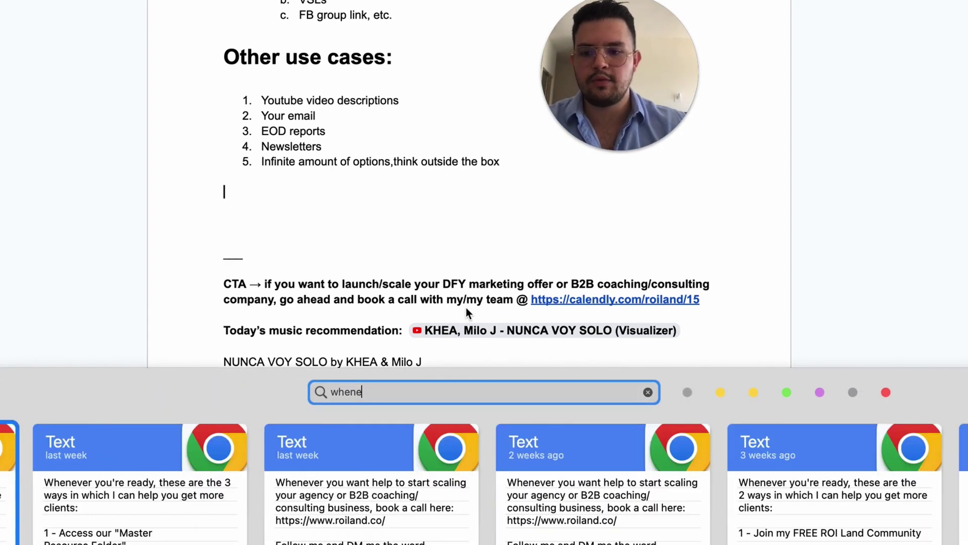
key(Return)
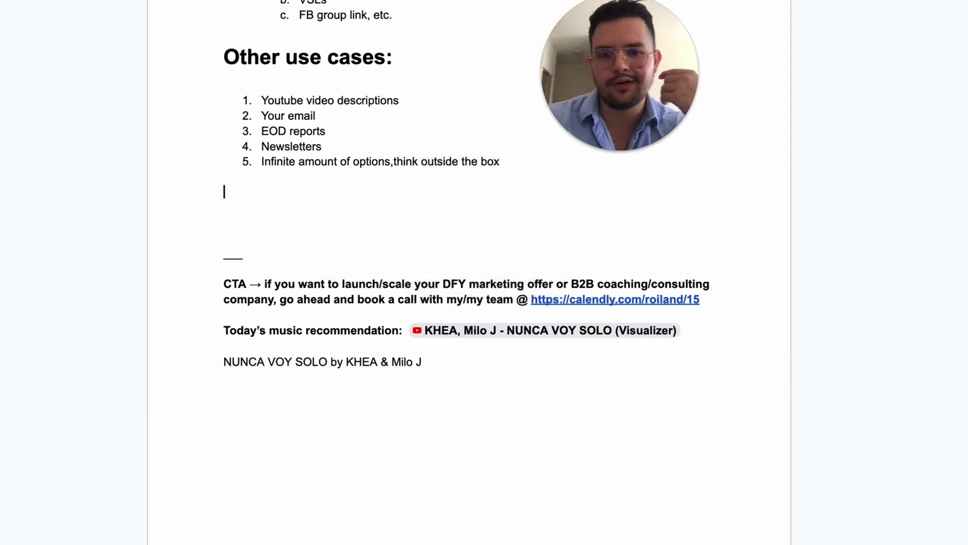
key(super+v)
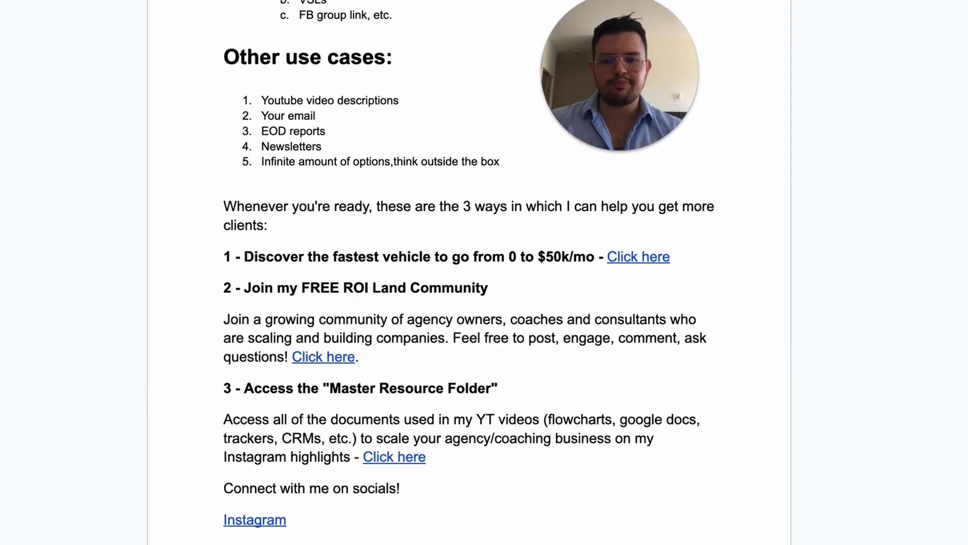
Step: Delete the pasted offer block and the extra blank lines above the CTA
click(195, 204)
key(shift+super+Down)
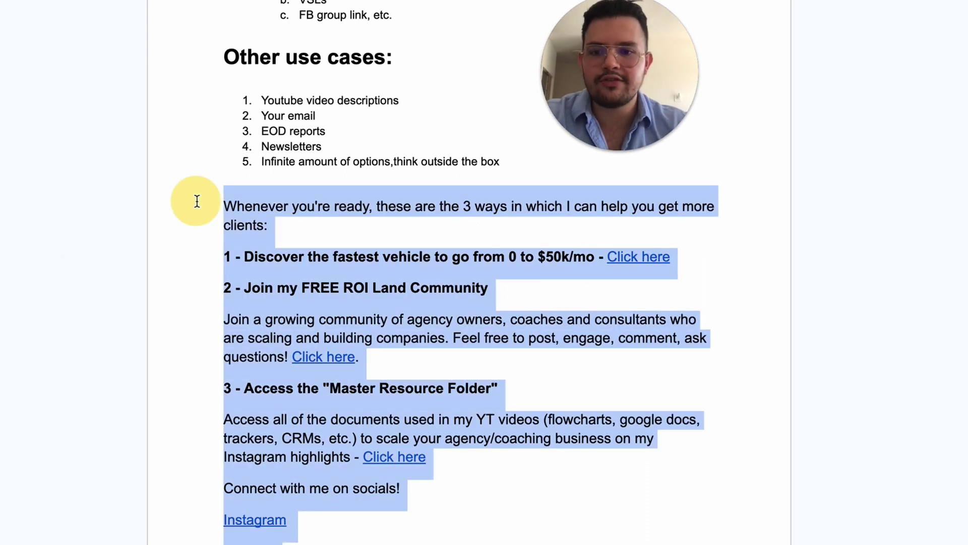
key(BackSpace)
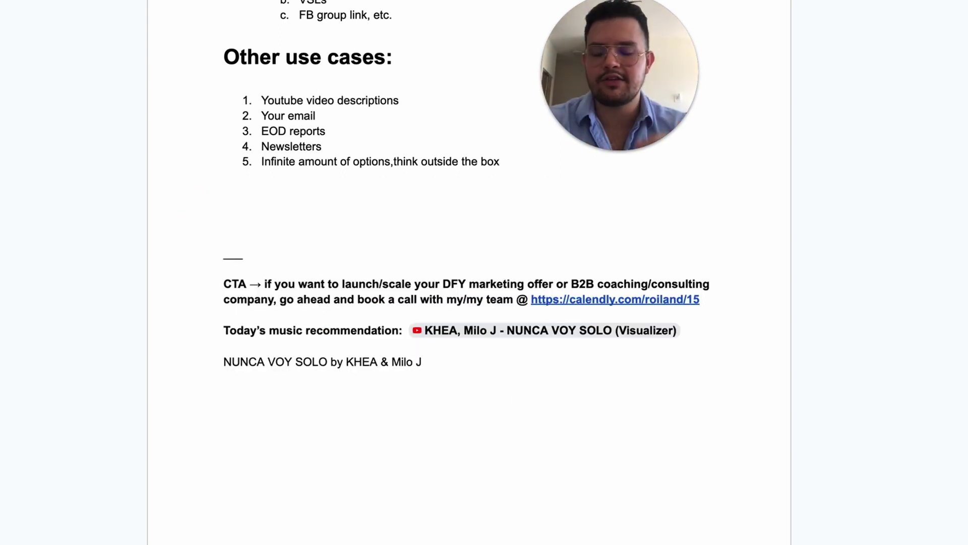
scroll(201, 207, up, 1)
scroll(466, 217, up, 1)
key(Delete)
key(Delete)
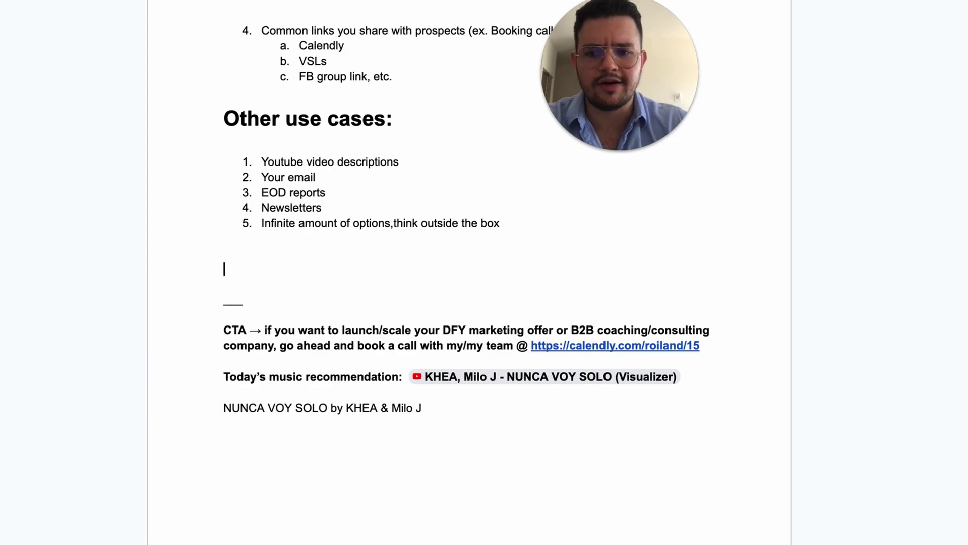
Step: Remove the empty line under item 5 so the divider follows the list directly
scroll(381, 168, up, 20)
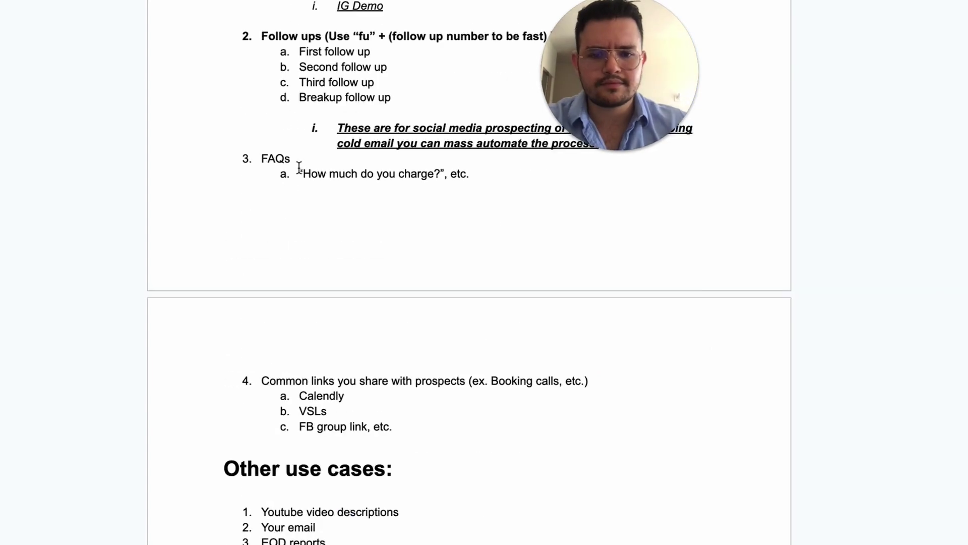
scroll(381, 168, up, 3)
scroll(390, 205, down, 20)
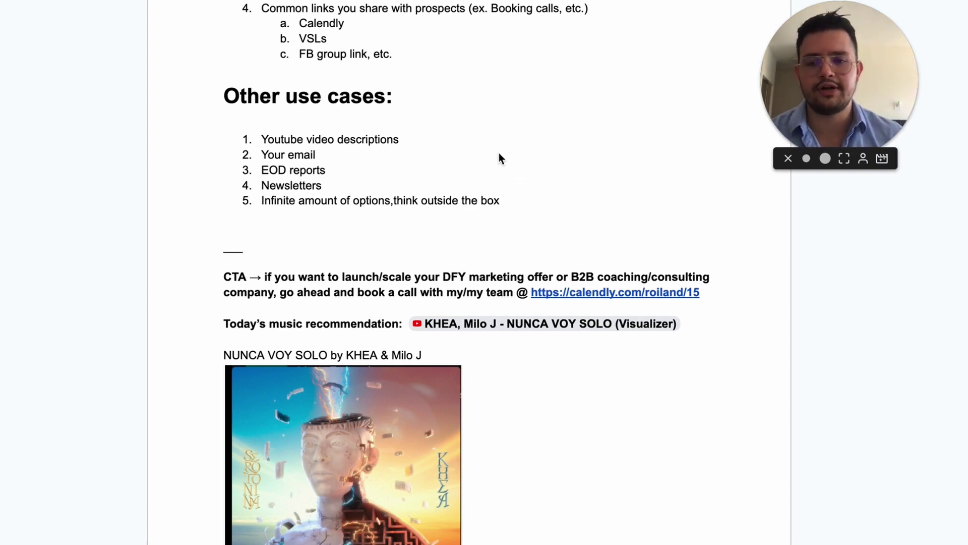
scroll(540, 180, down, 3)
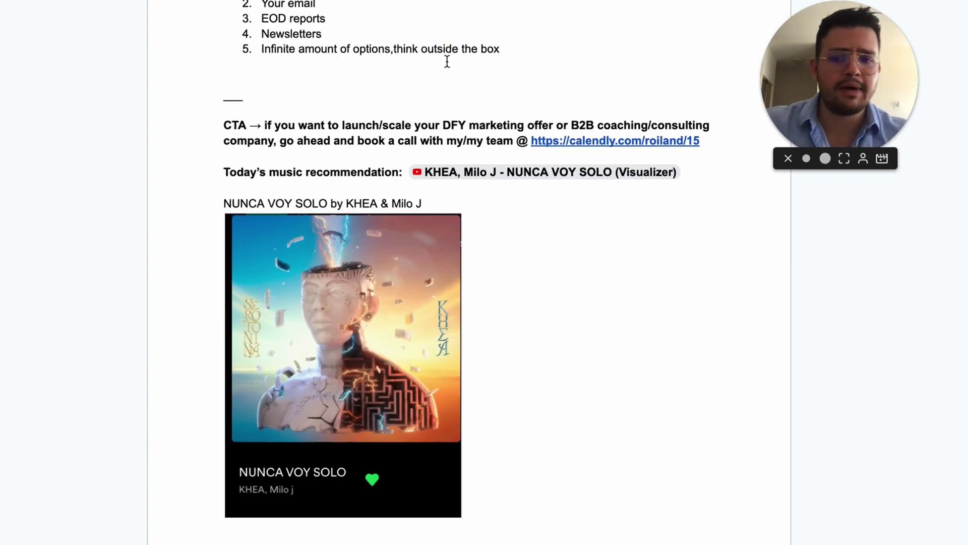
key(BackSpace)
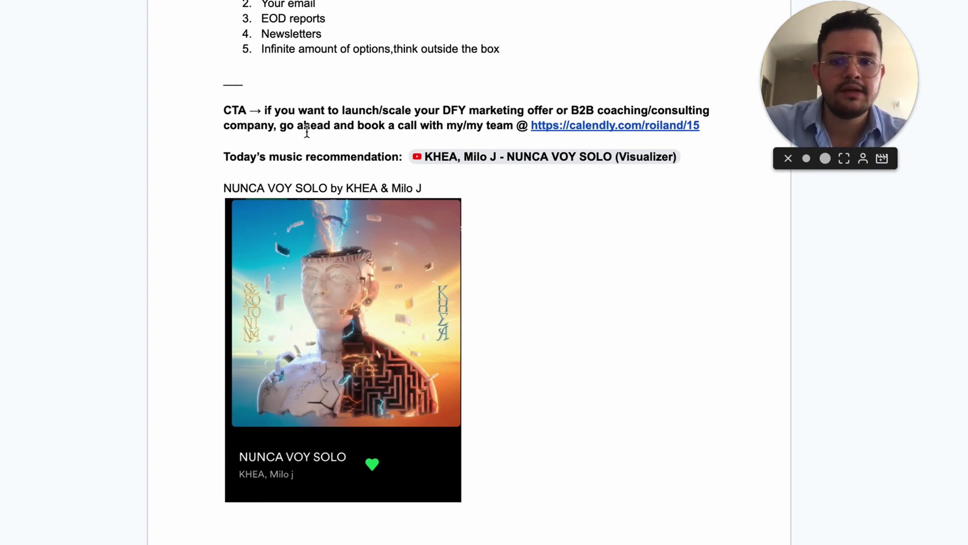
drag(303, 127, 448, 126)
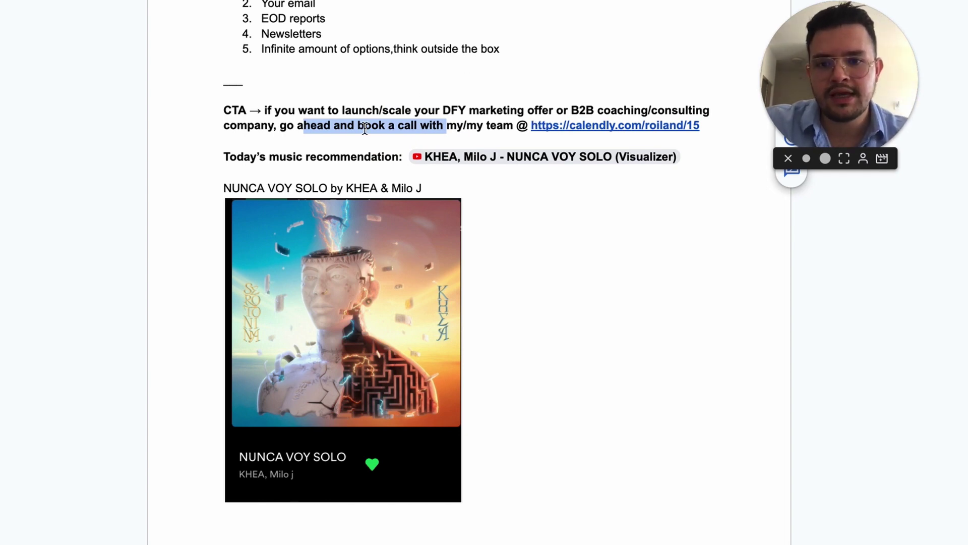
click(356, 142)
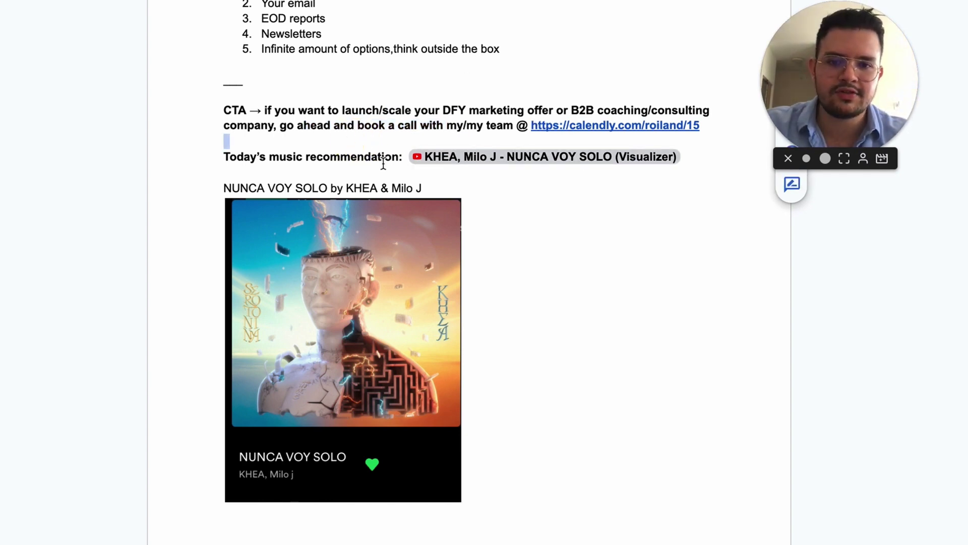
scroll(462, 204, down, 10)
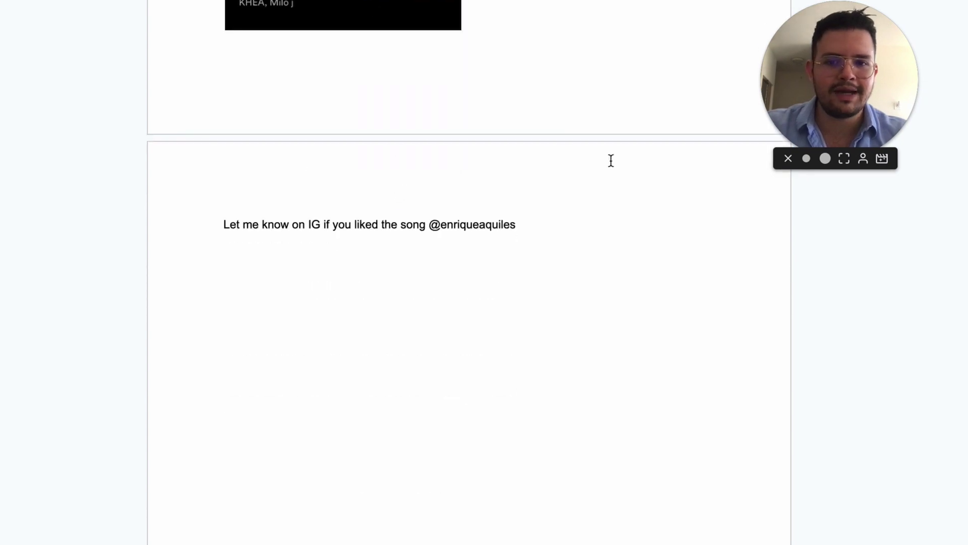
scroll(403, 164, up, 10)
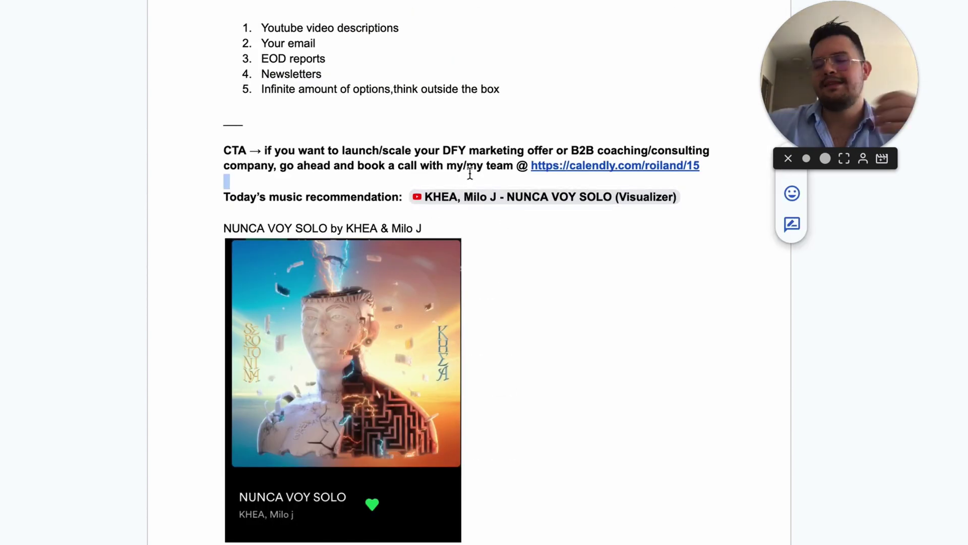
key(alt+space)
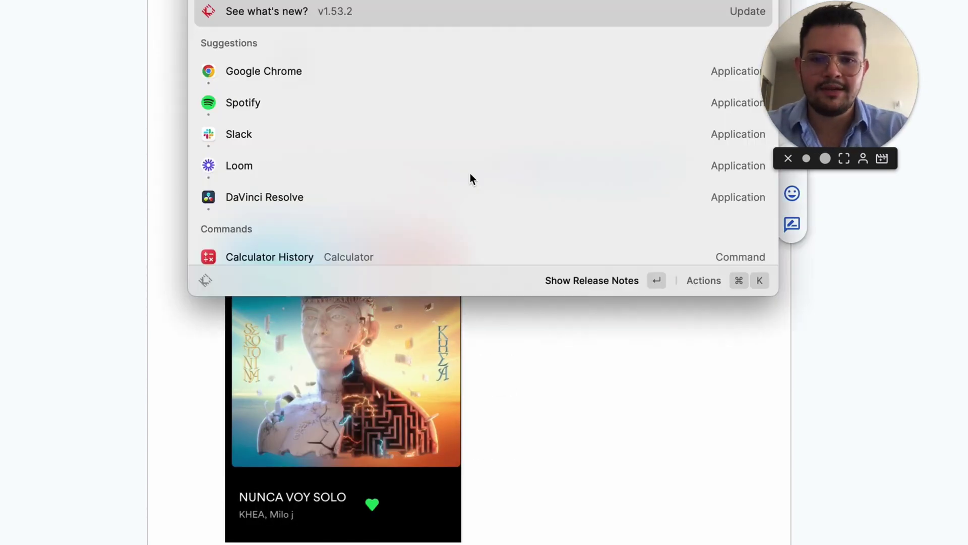
key(ctrl+Left)
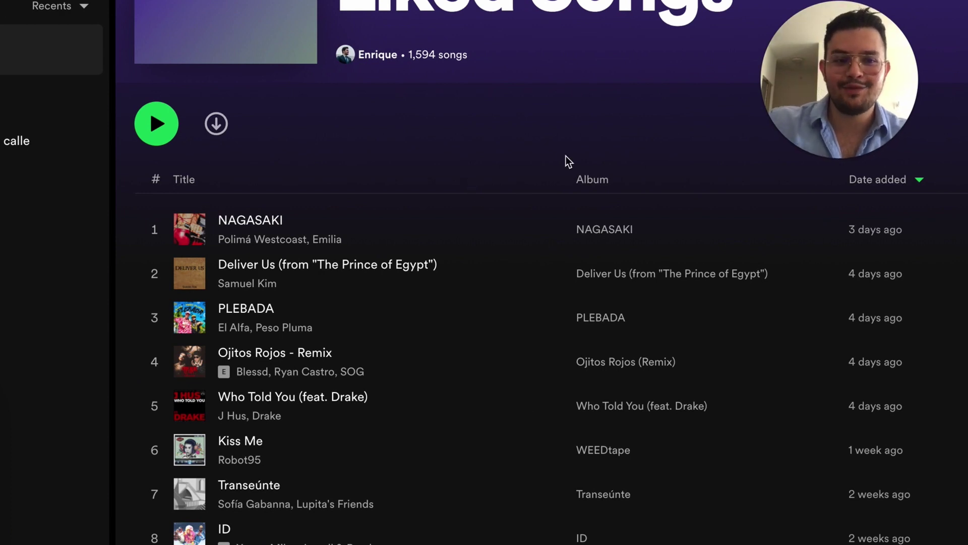
drag(840, 89, 806, 107)
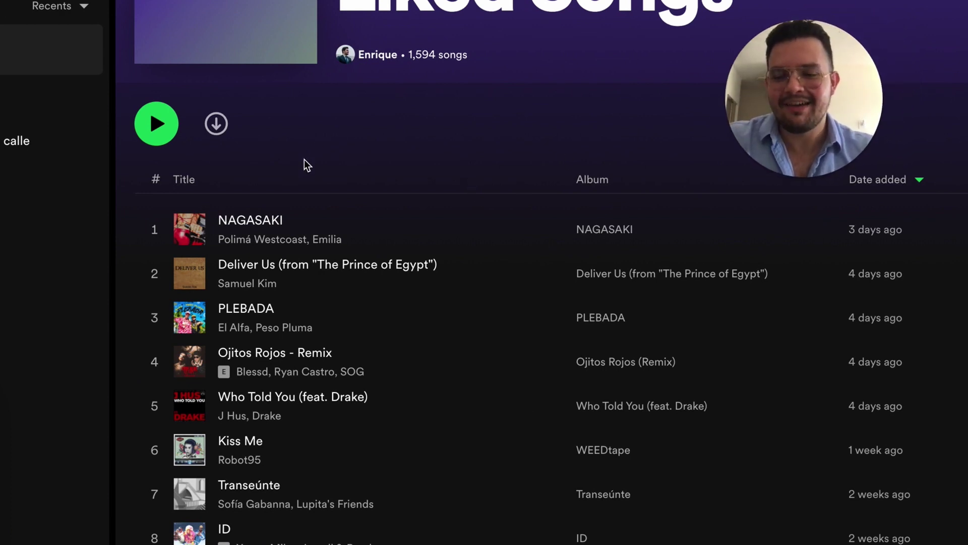
scroll(371, 226, down, 3)
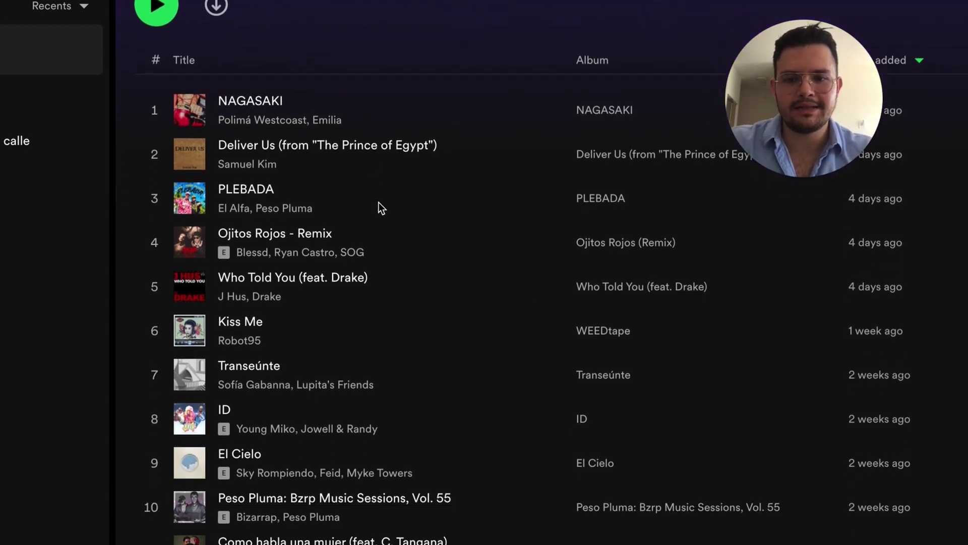
scroll(356, 162, down, 6)
scroll(344, 208, up, 9)
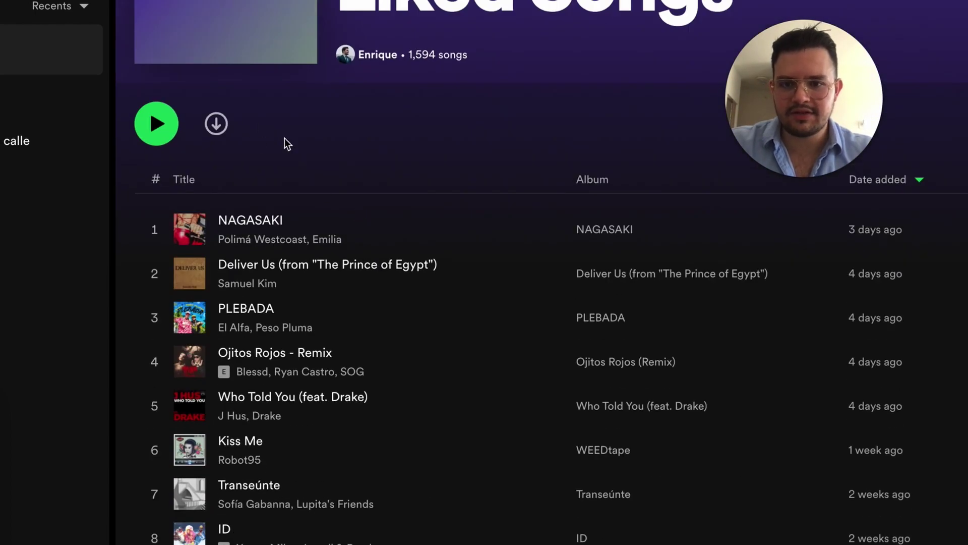
scroll(285, 138, down, 6)
scroll(325, 204, down, 20)
scroll(276, 192, up, 7)
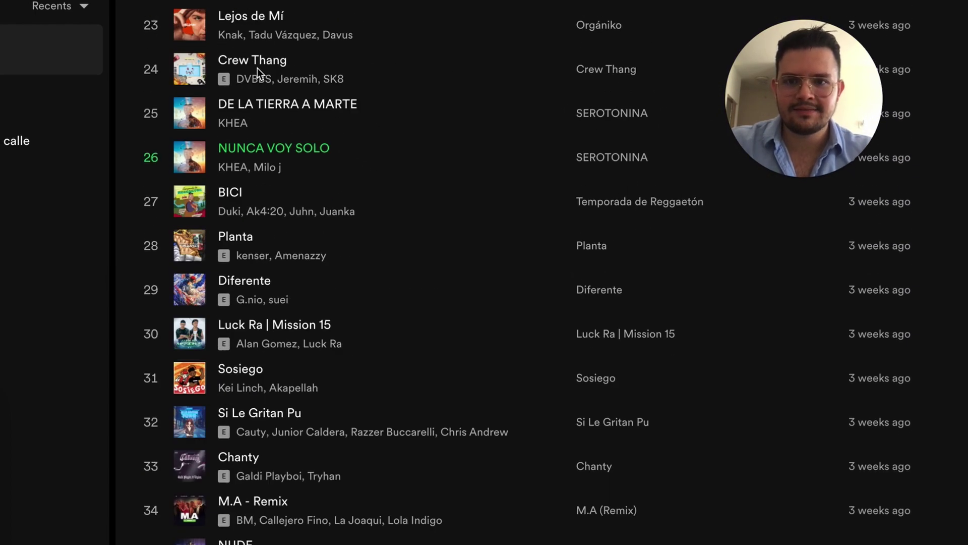
scroll(276, 193, up, 7)
scroll(406, 163, up, 12)
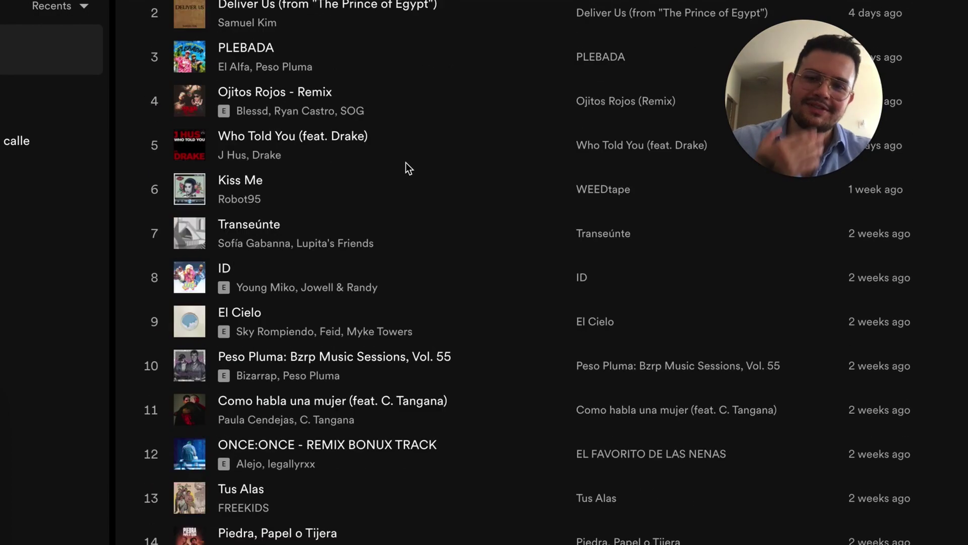
scroll(409, 162, down, 7)
scroll(406, 165, down, 12)
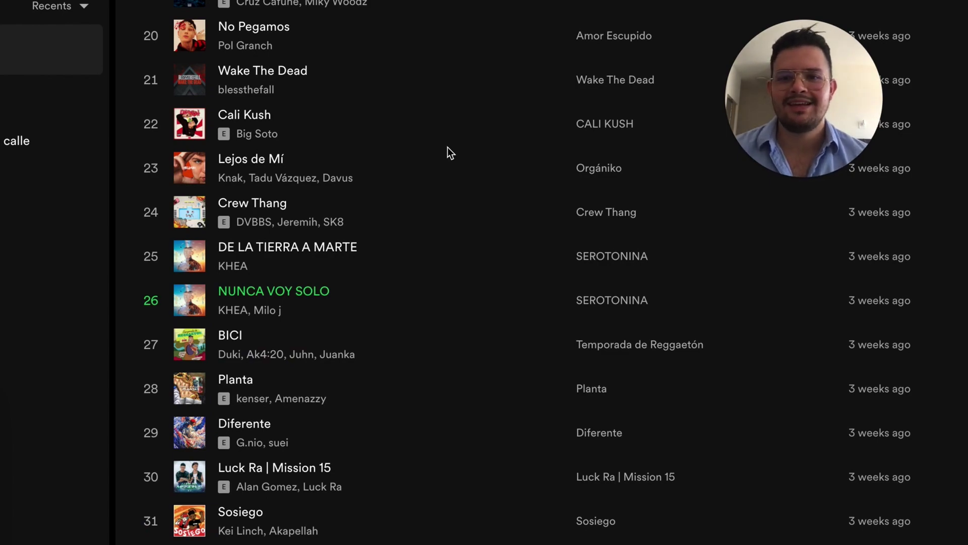
scroll(465, 56, down, 20)
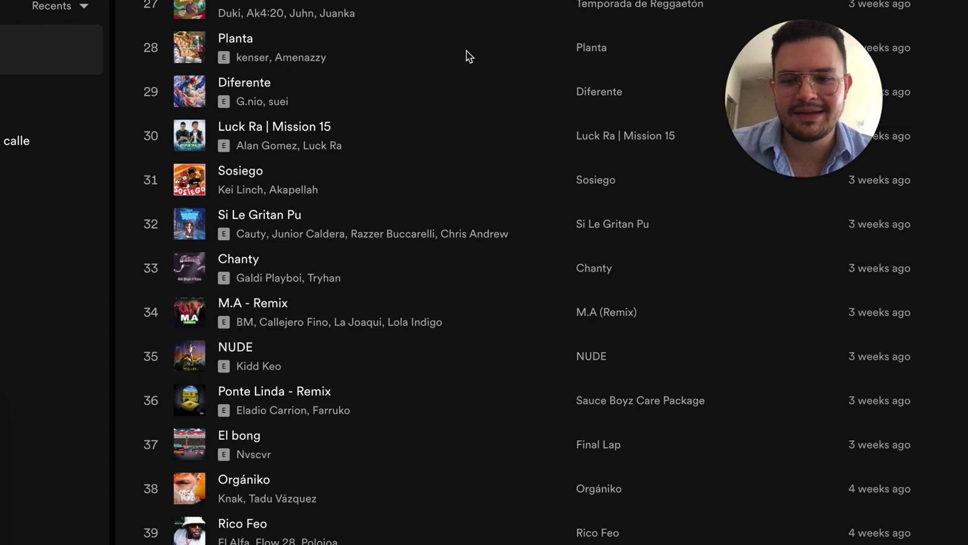
scroll(472, 61, up, 20)
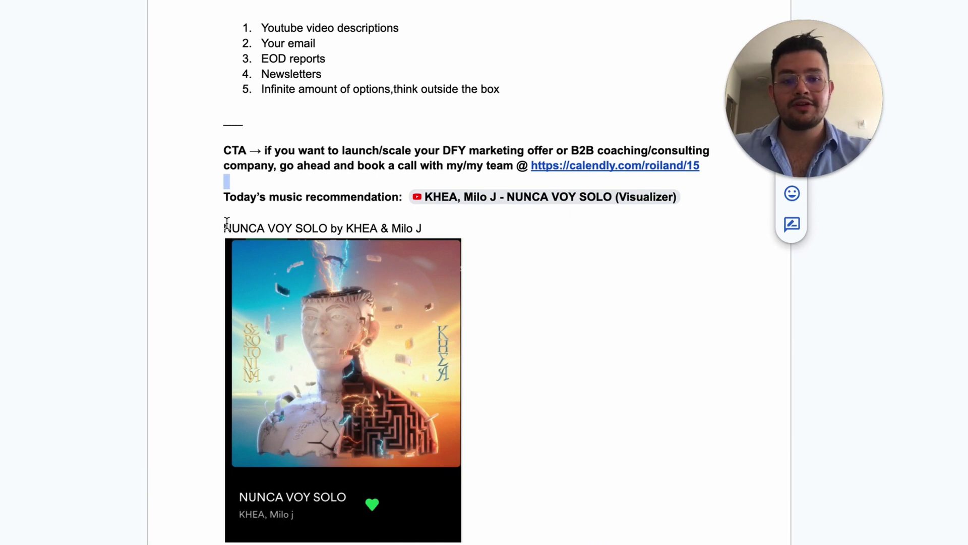
Step: Deselect the text under the CTA and load Facebook in a new browser tab
click(281, 191)
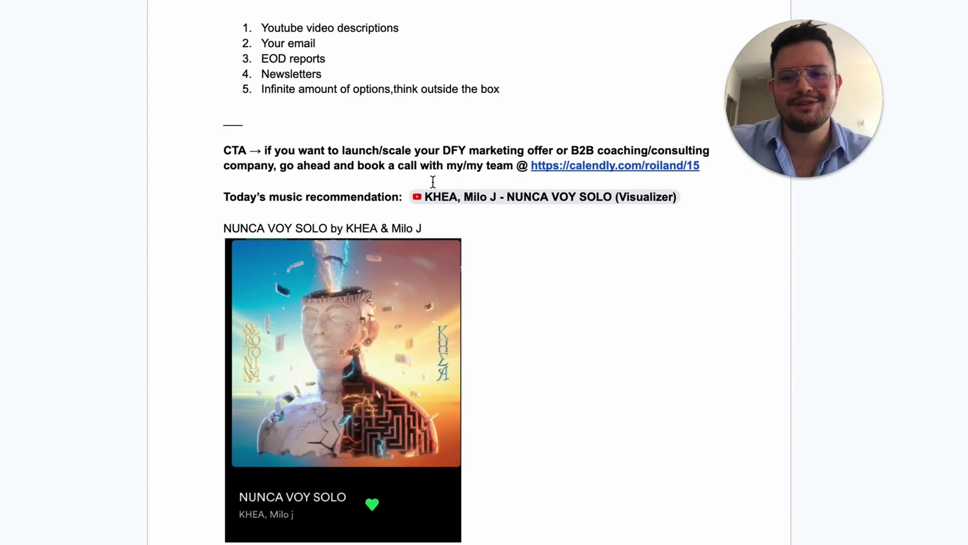
scroll(430, 180, up, 10)
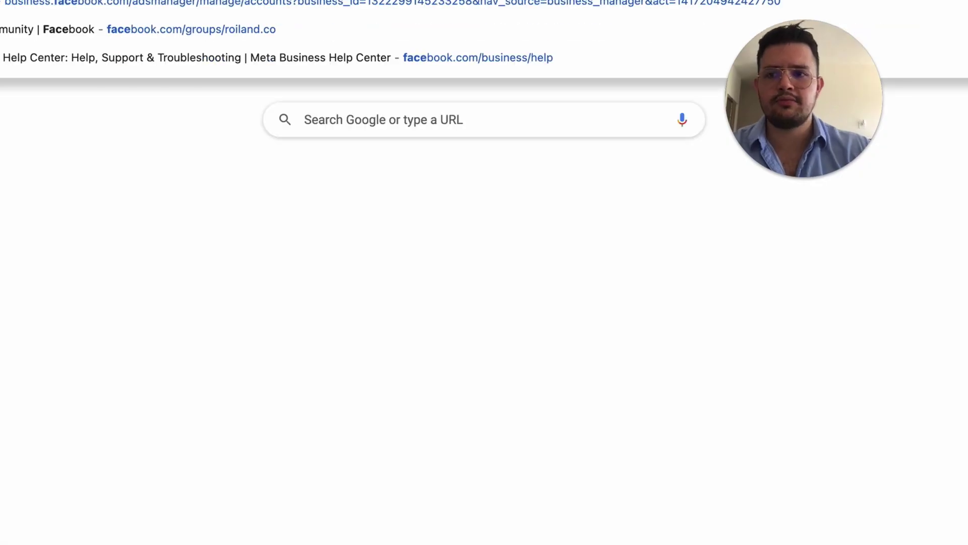
key(Return)
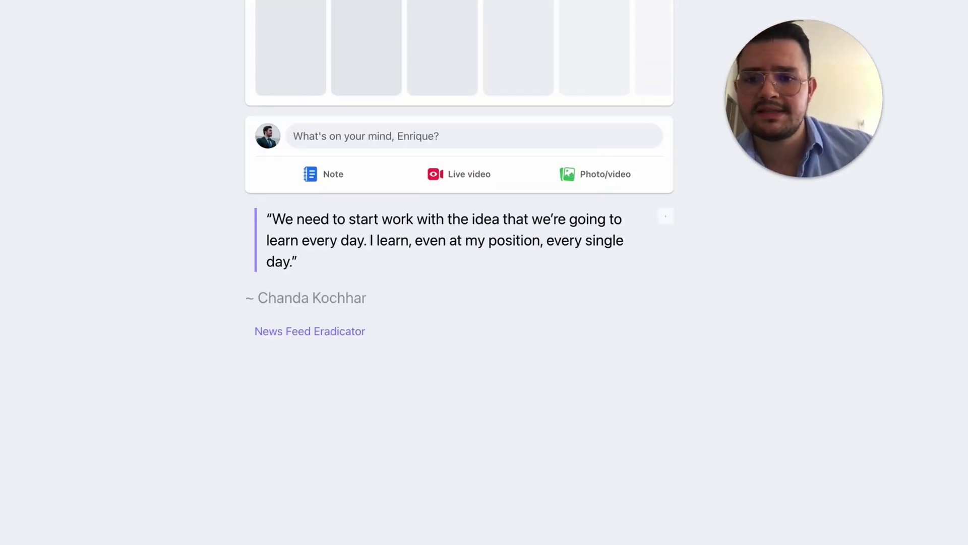
Step: Open the ROI Land Recruiters group's Expectations, Roles & Compensation Structures guide
scroll(459, 272, down, 3)
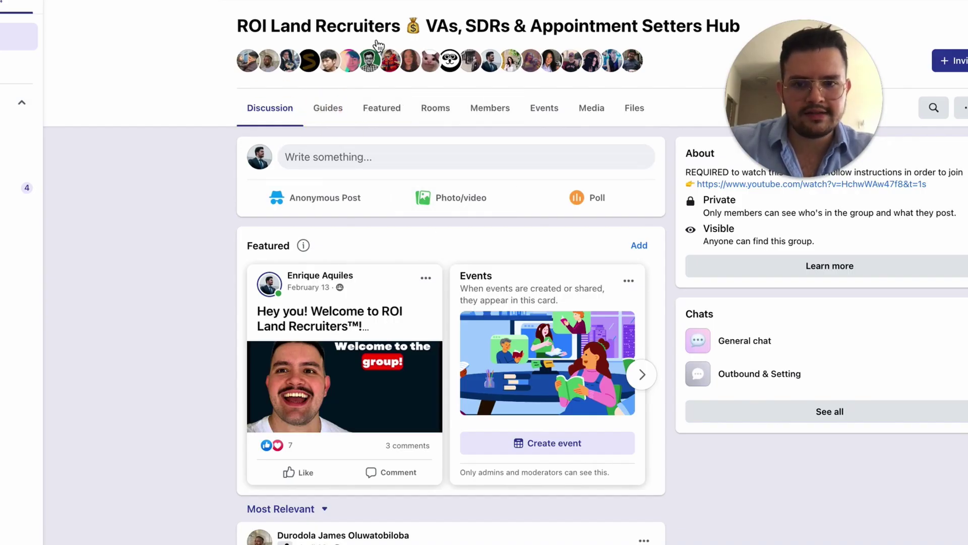
scroll(410, 138, up, 3)
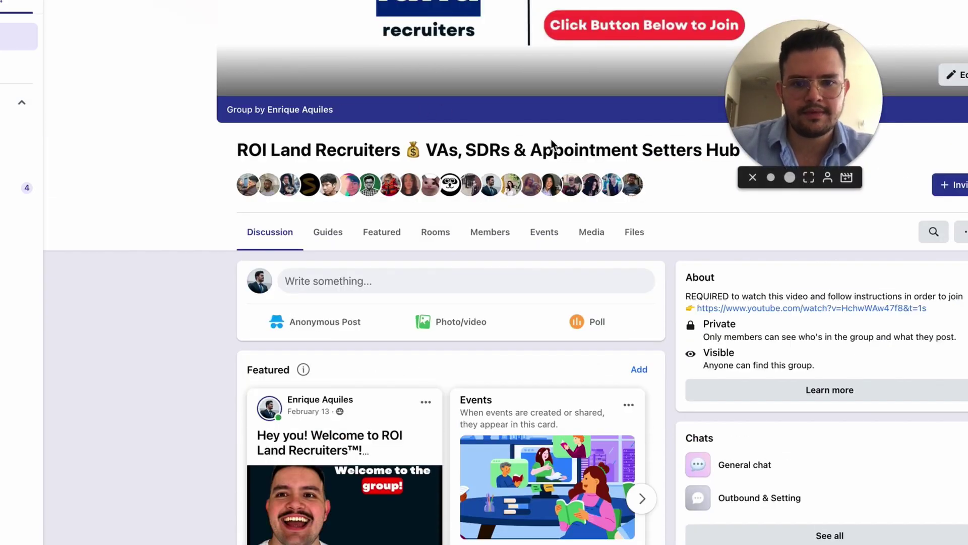
scroll(421, 168, down, 6)
scroll(519, 152, down, 3)
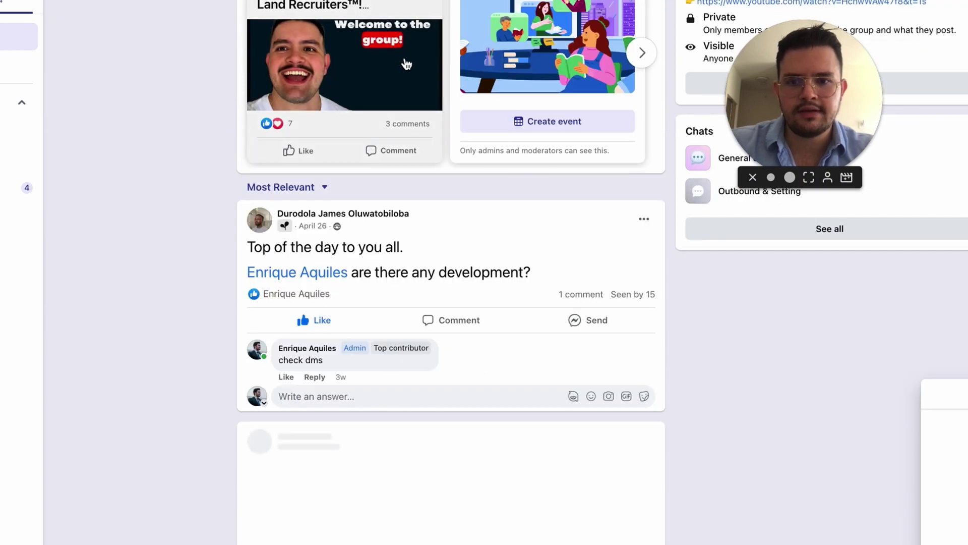
scroll(404, 62, up, 10)
click(349, 315)
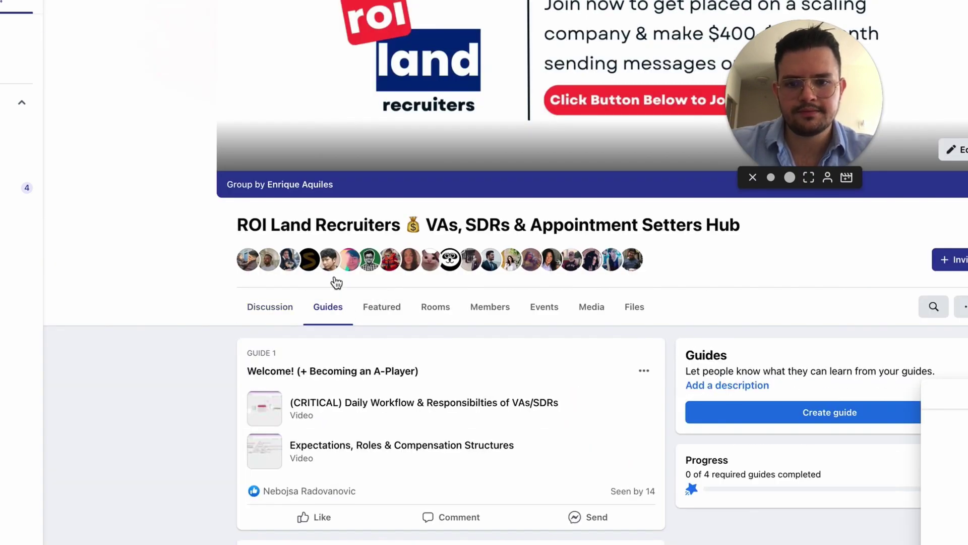
scroll(359, 279, down, 5)
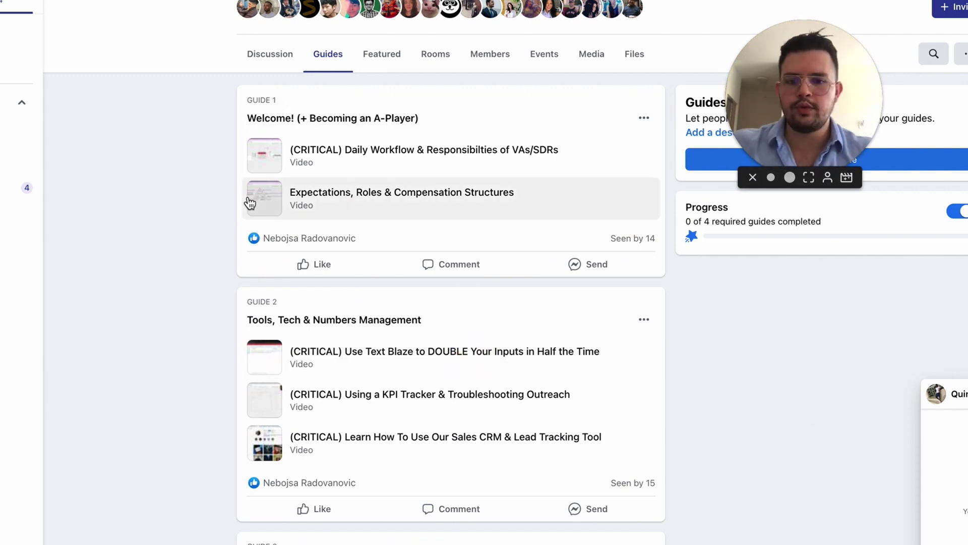
click(274, 212)
scroll(458, 304, down, 10)
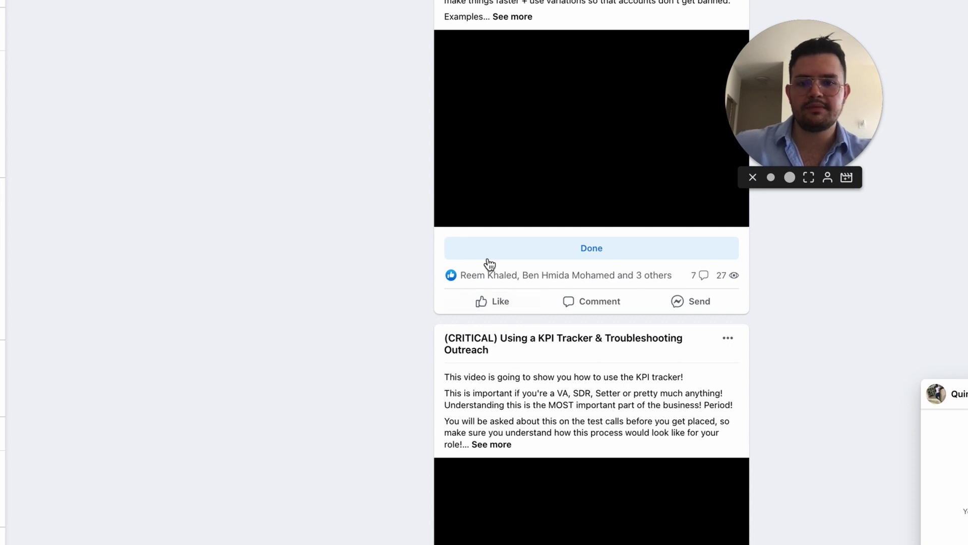